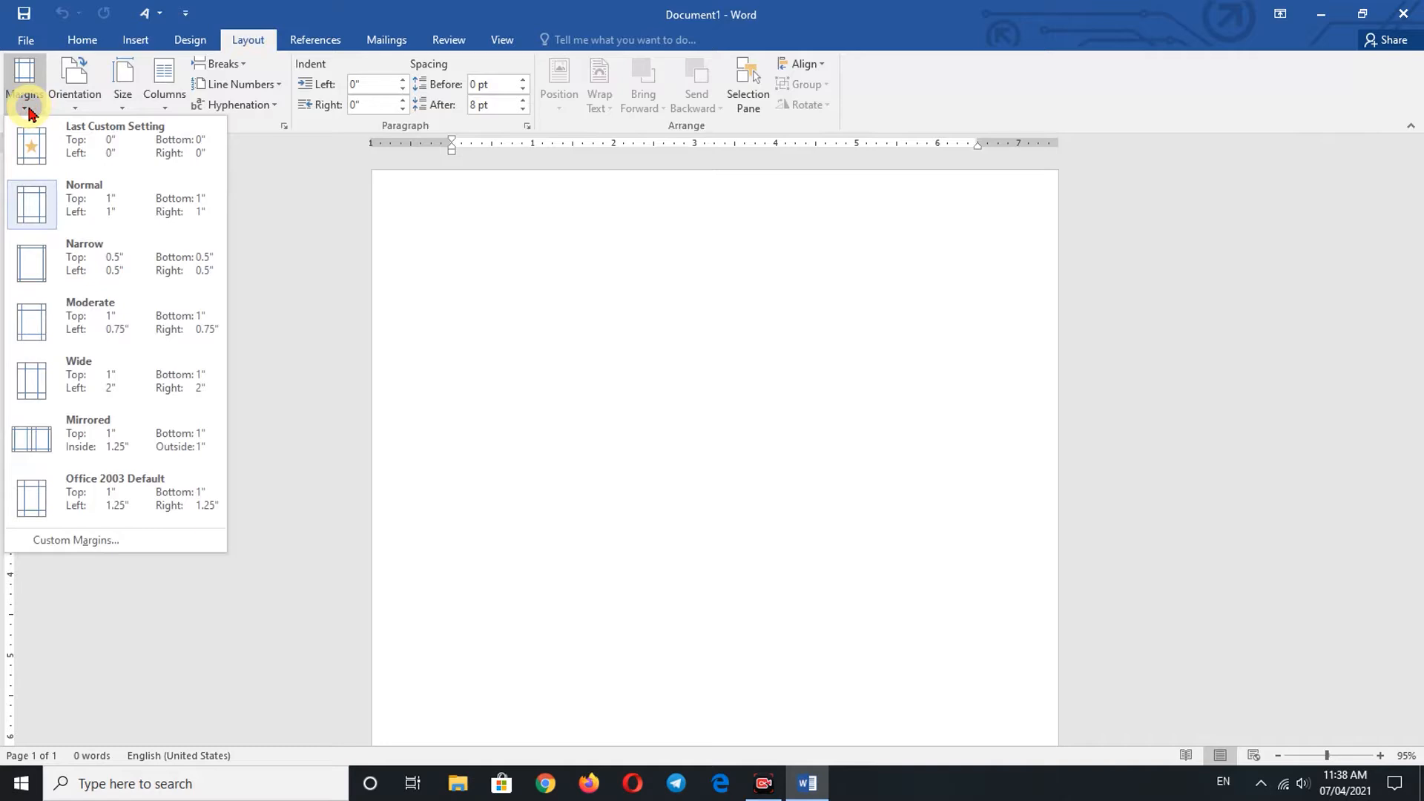
Set up the page with Narrow margins, Landscape orientation and A4 paper size
click(39, 261)
click(82, 87)
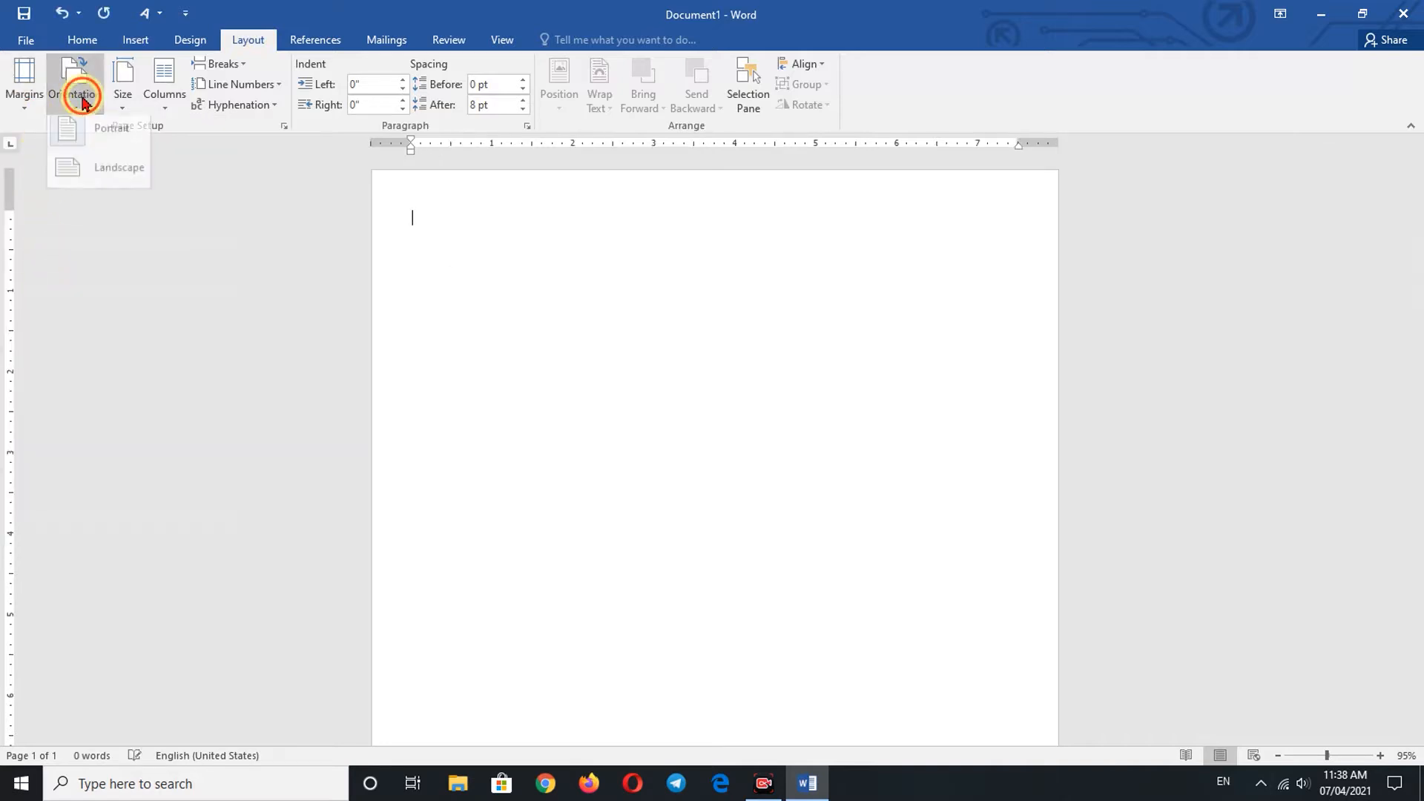
click(94, 181)
click(113, 105)
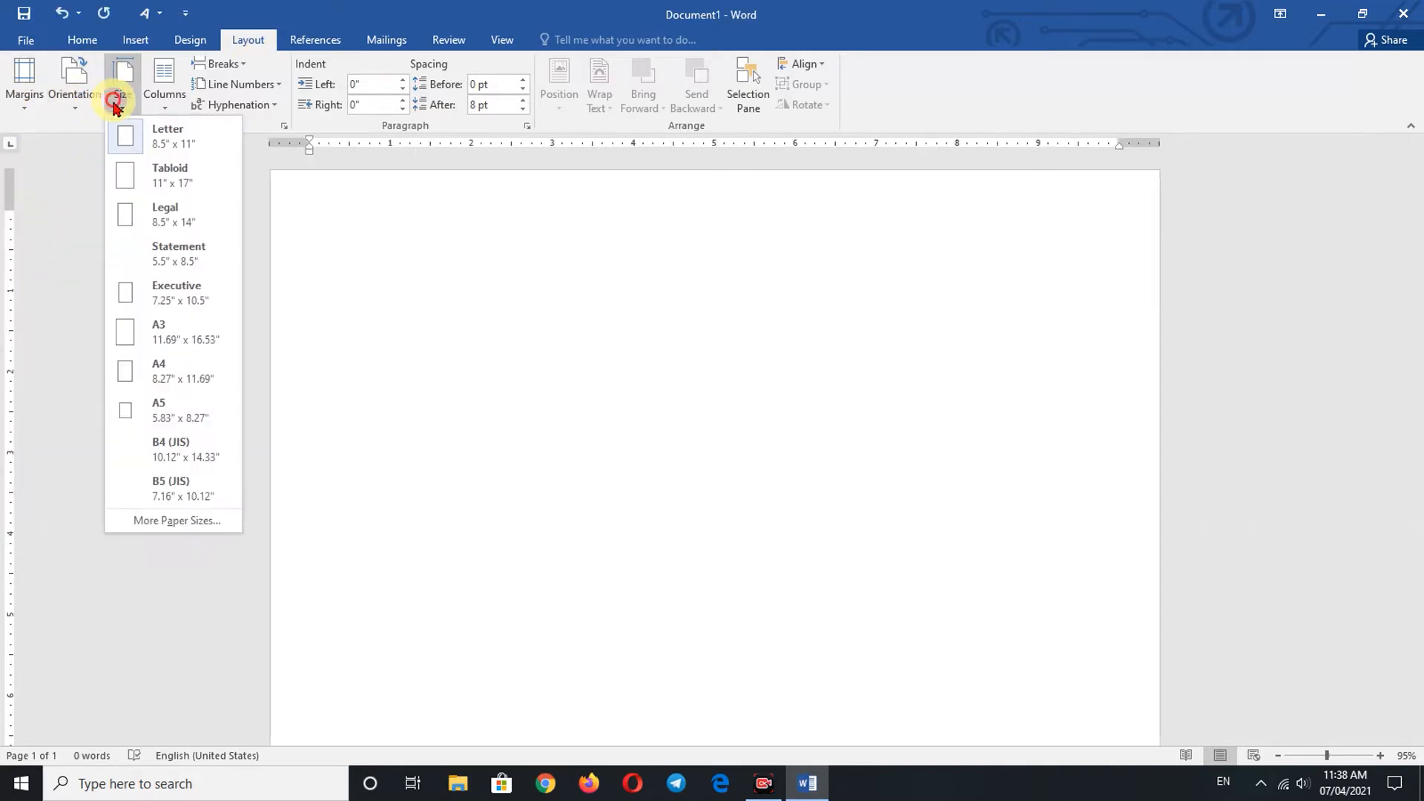
click(162, 361)
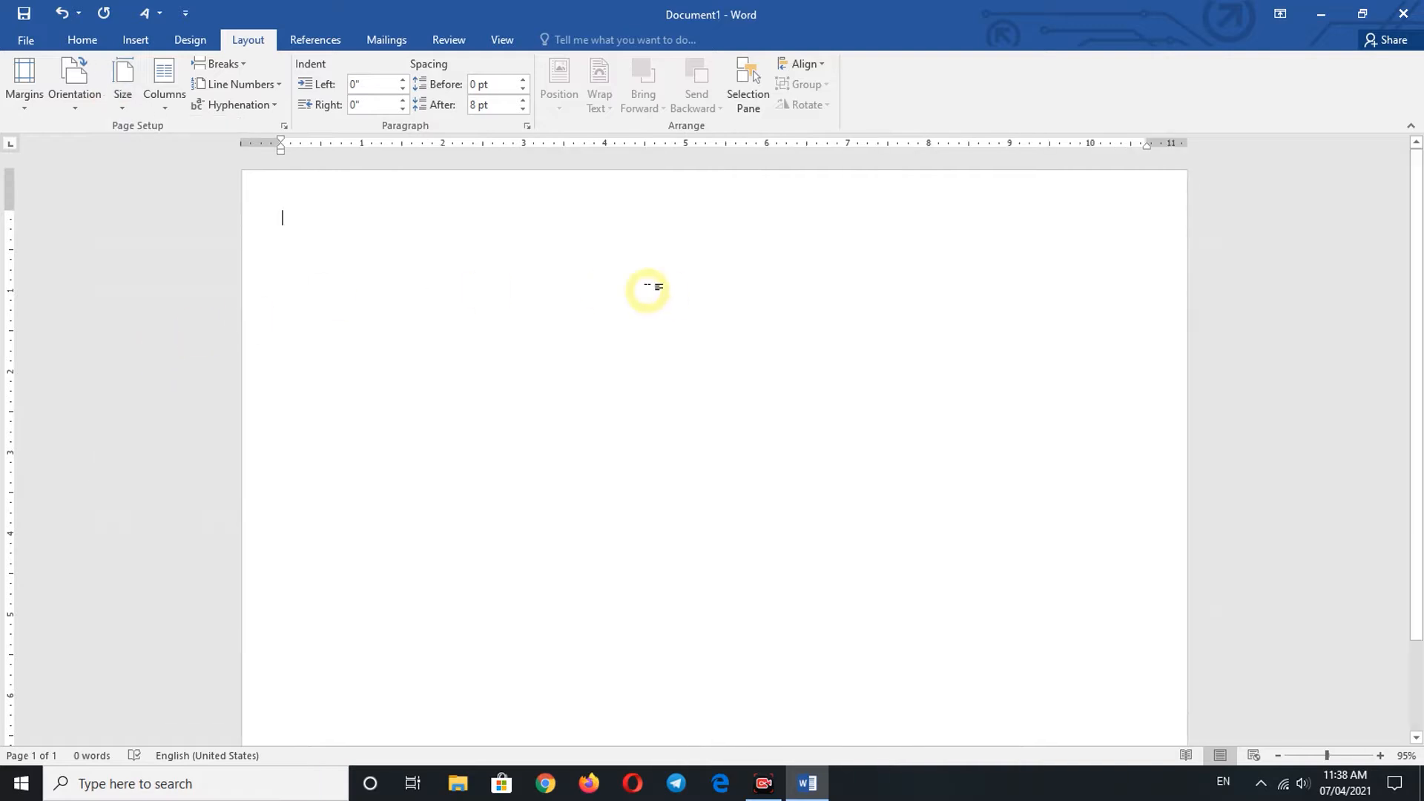
Draw a 32-point star about 3.45" wide and high and place it in the upper middle of the page
click(141, 48)
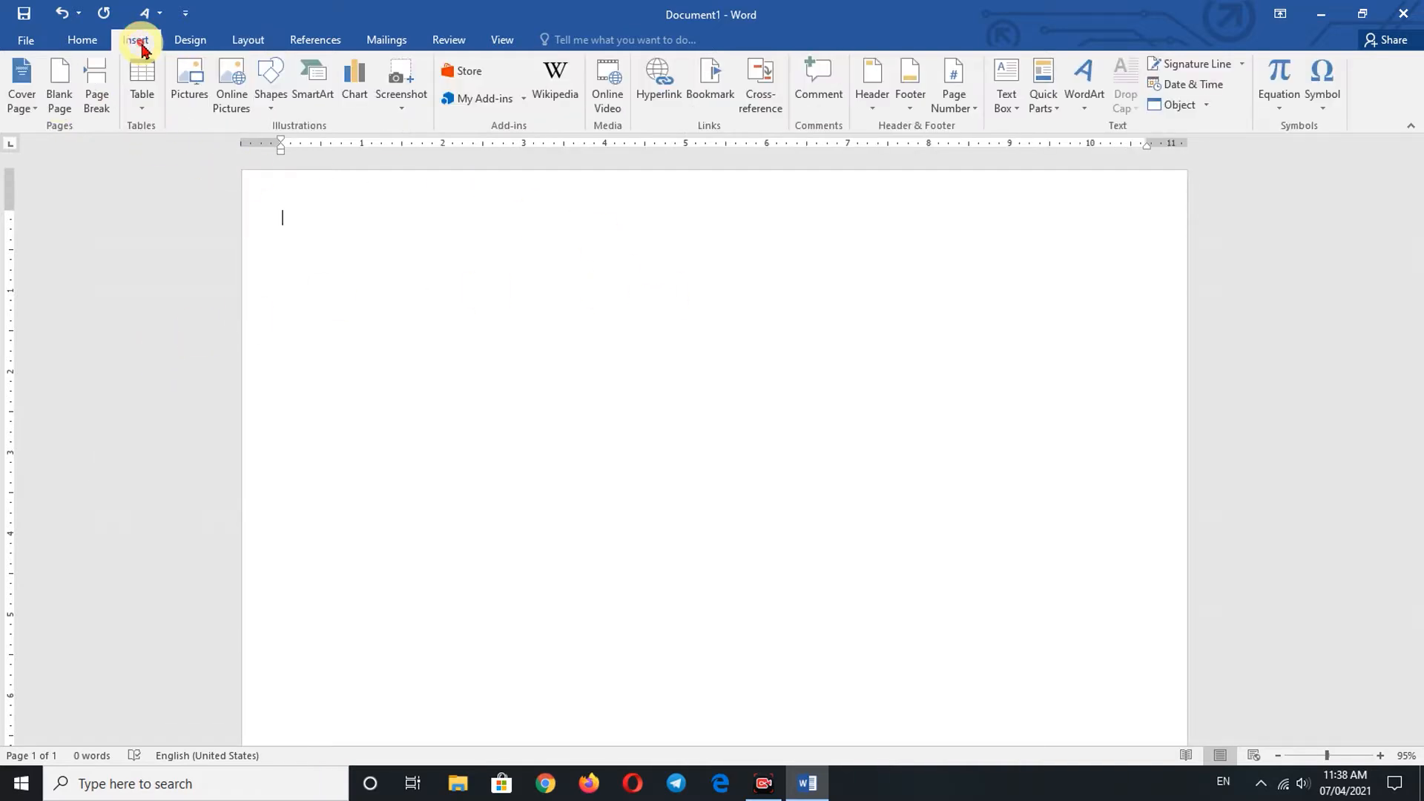
click(272, 104)
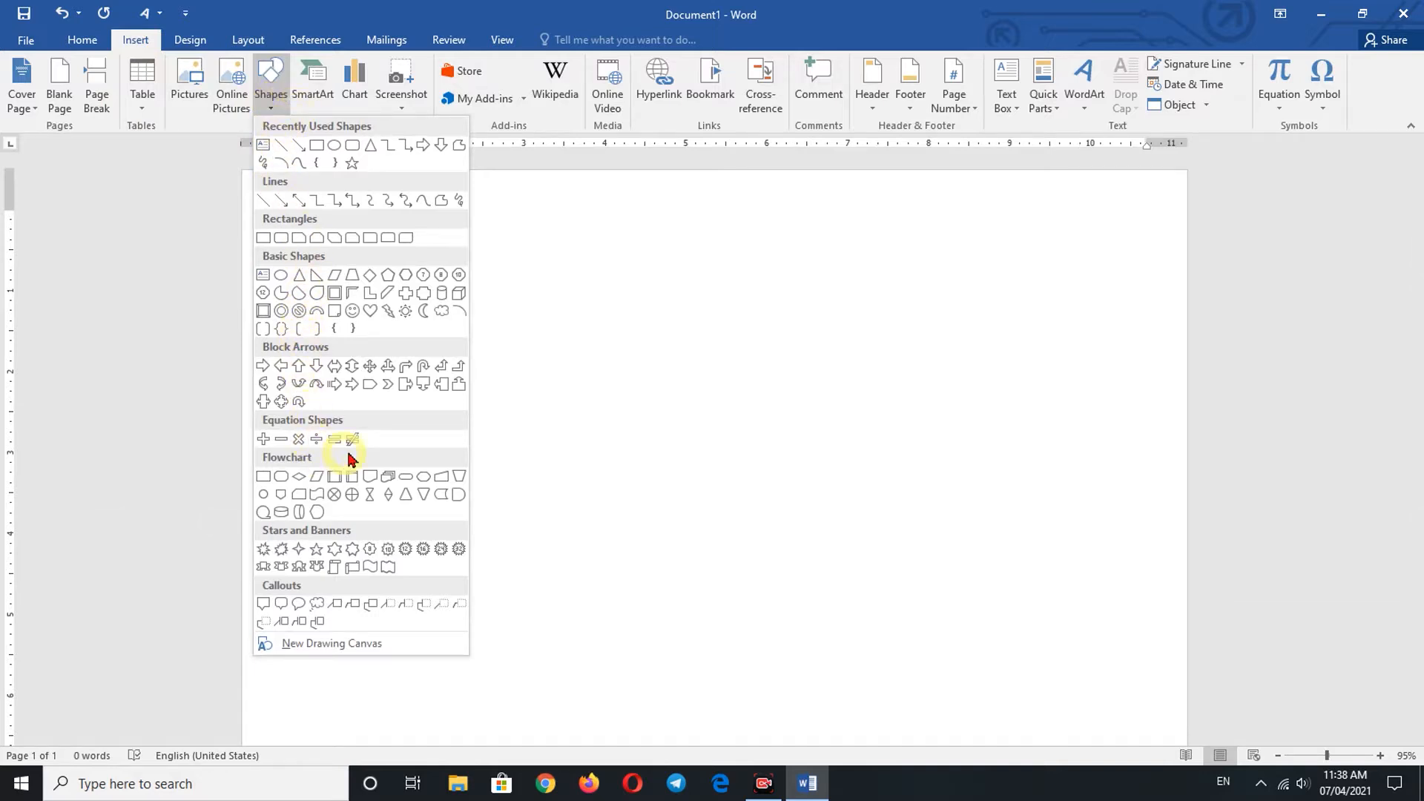
click(457, 551)
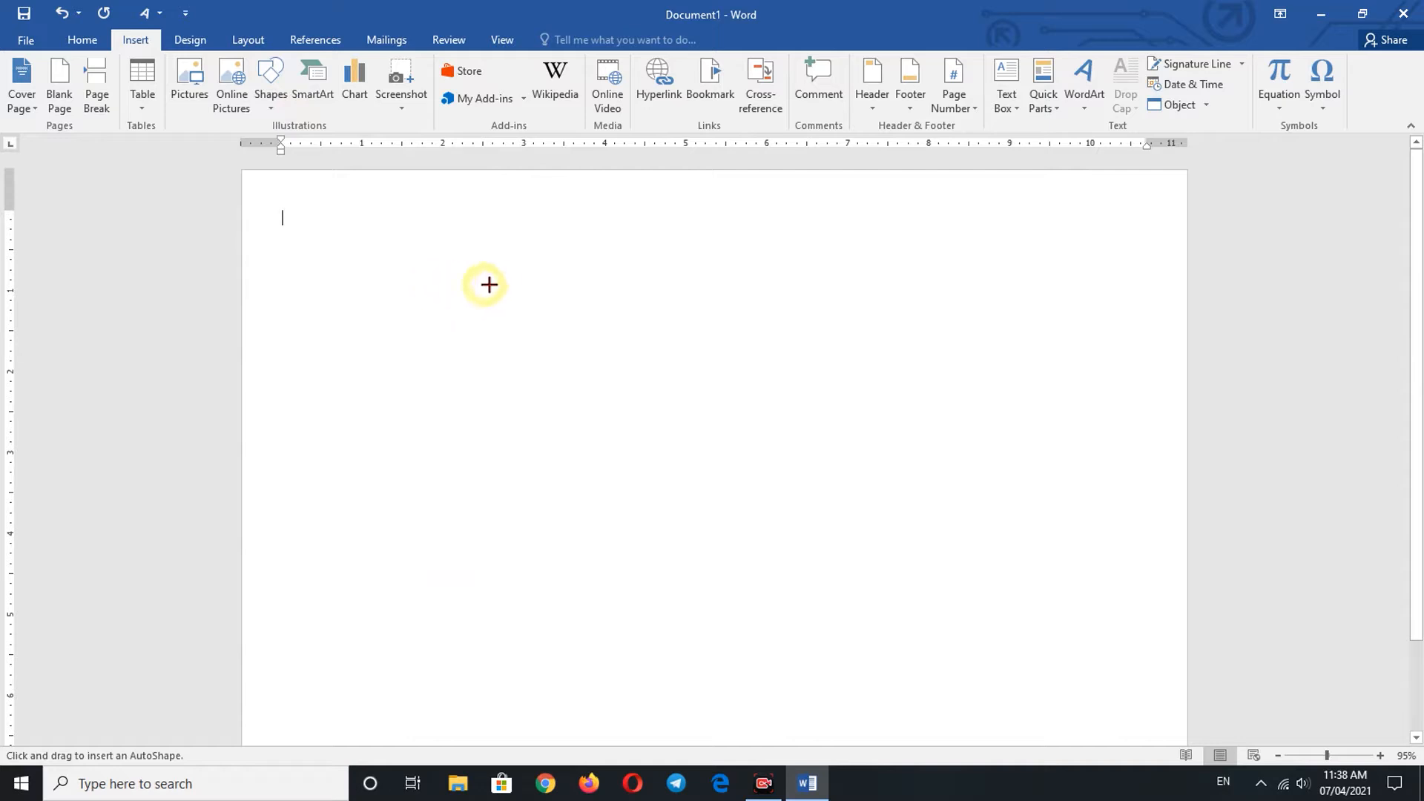
mouse_move(496, 260)
mouse_down()
mouse_move(610, 385)
mouse_move(833, 554)
mouse_move(771, 478)
mouse_up()
drag(626, 377, 654, 373)
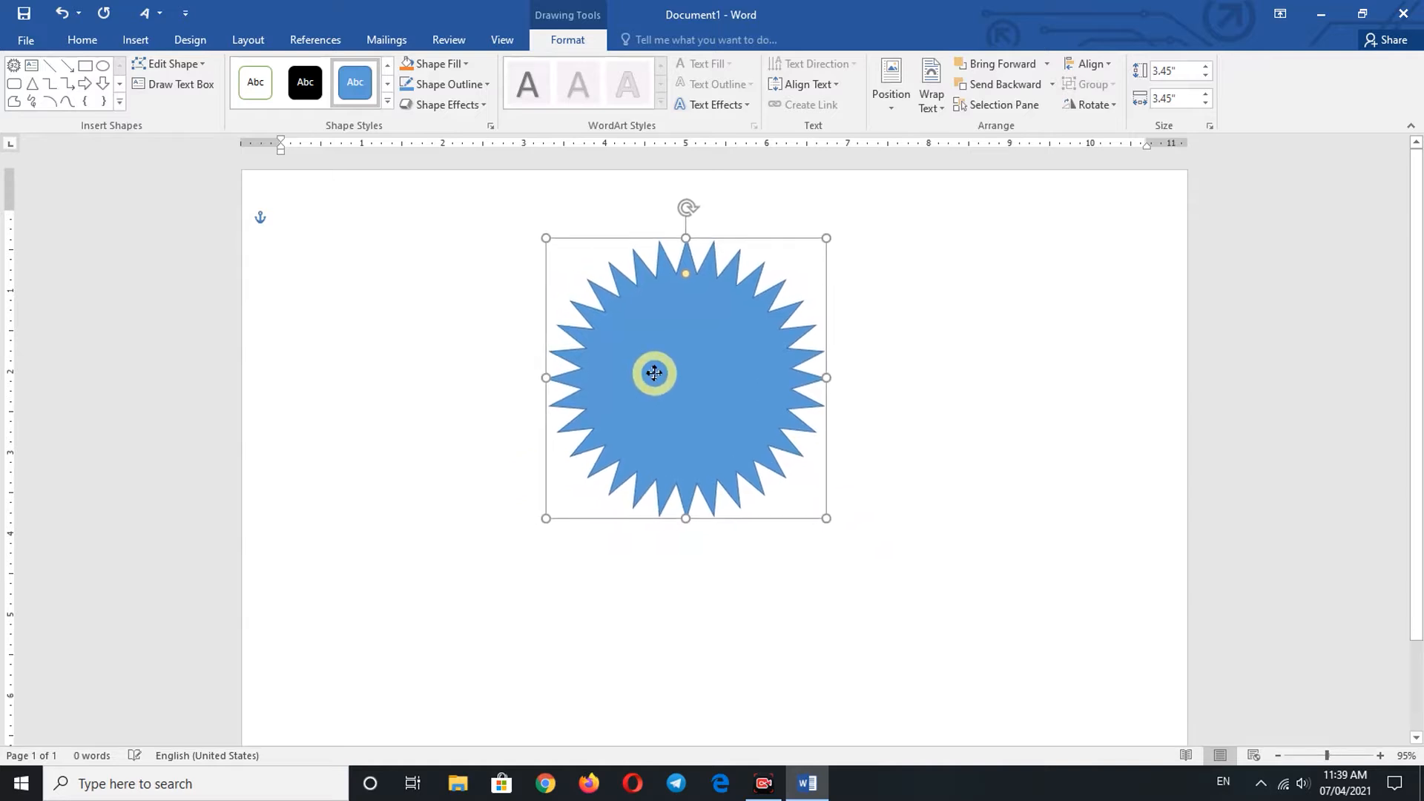
Fill the star with standard red
click(456, 64)
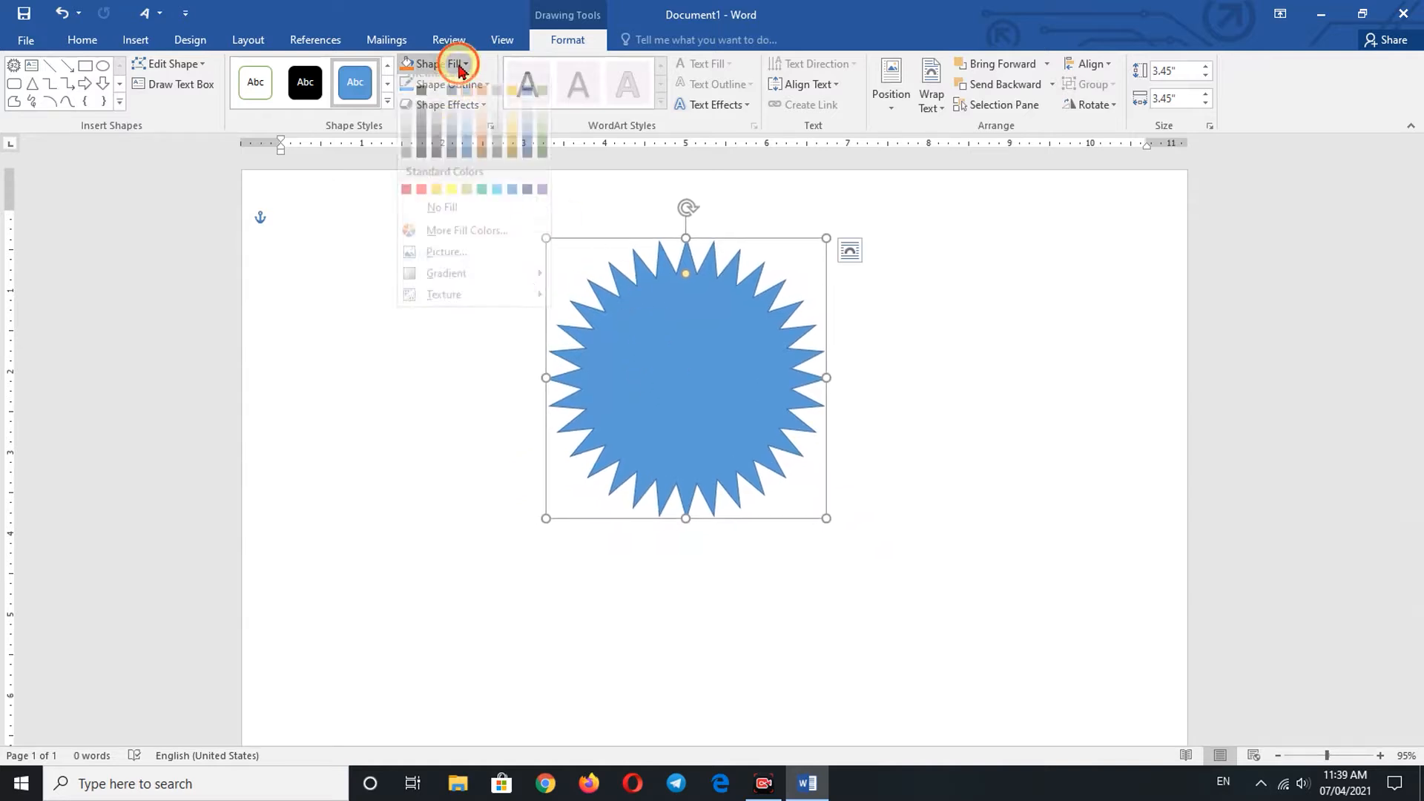
click(430, 220)
click(422, 205)
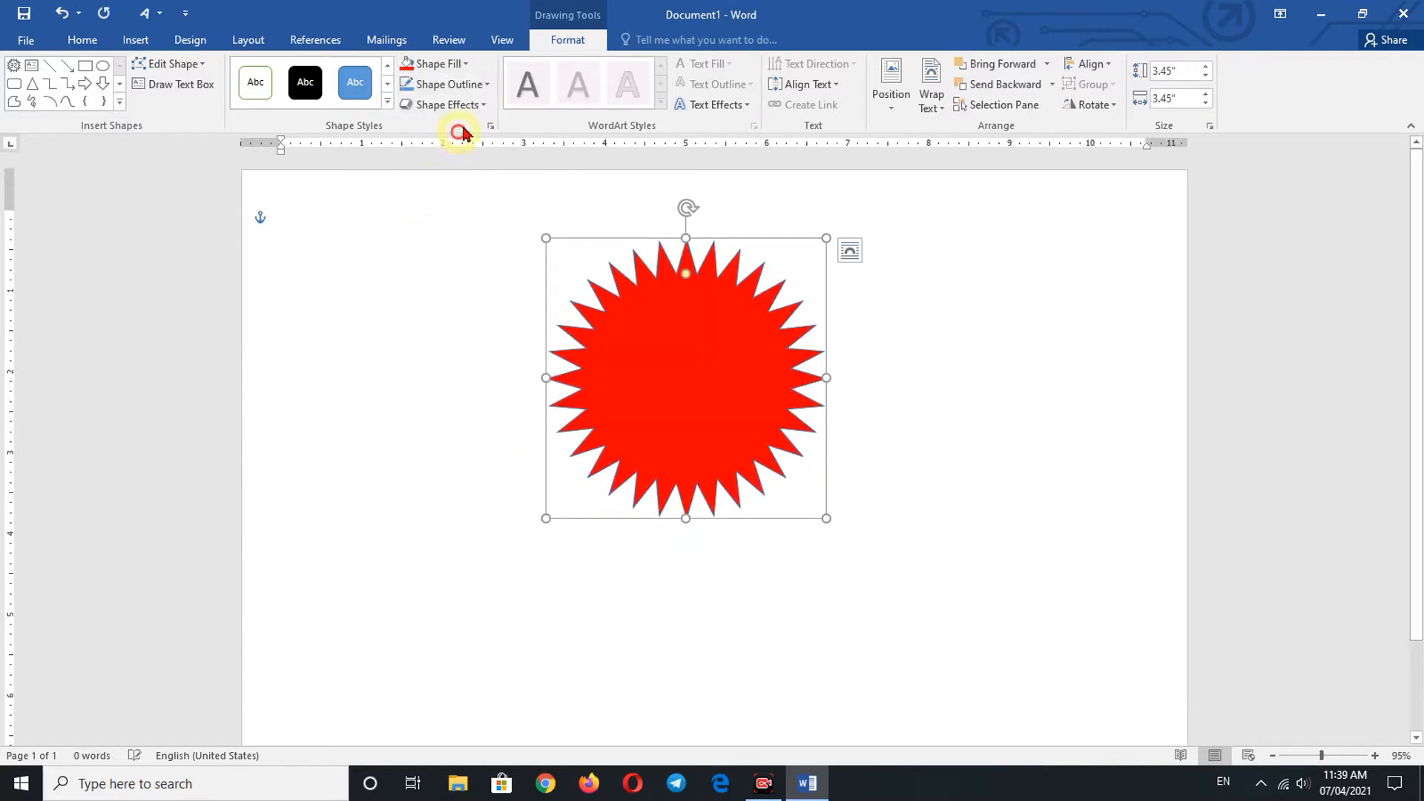
Give the star a dark red 2¼ pt outline and shorten its spikes slightly
click(445, 84)
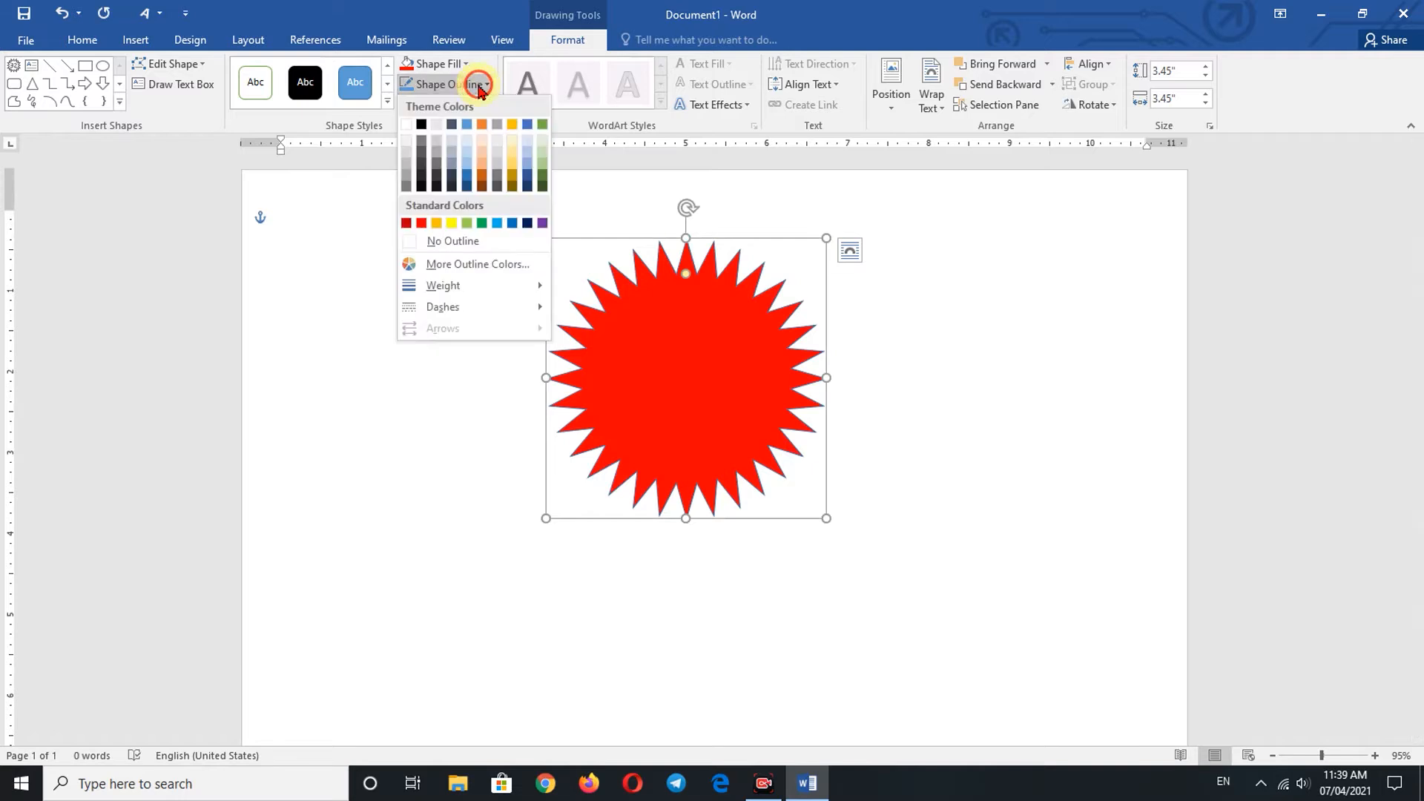
click(405, 222)
click(452, 84)
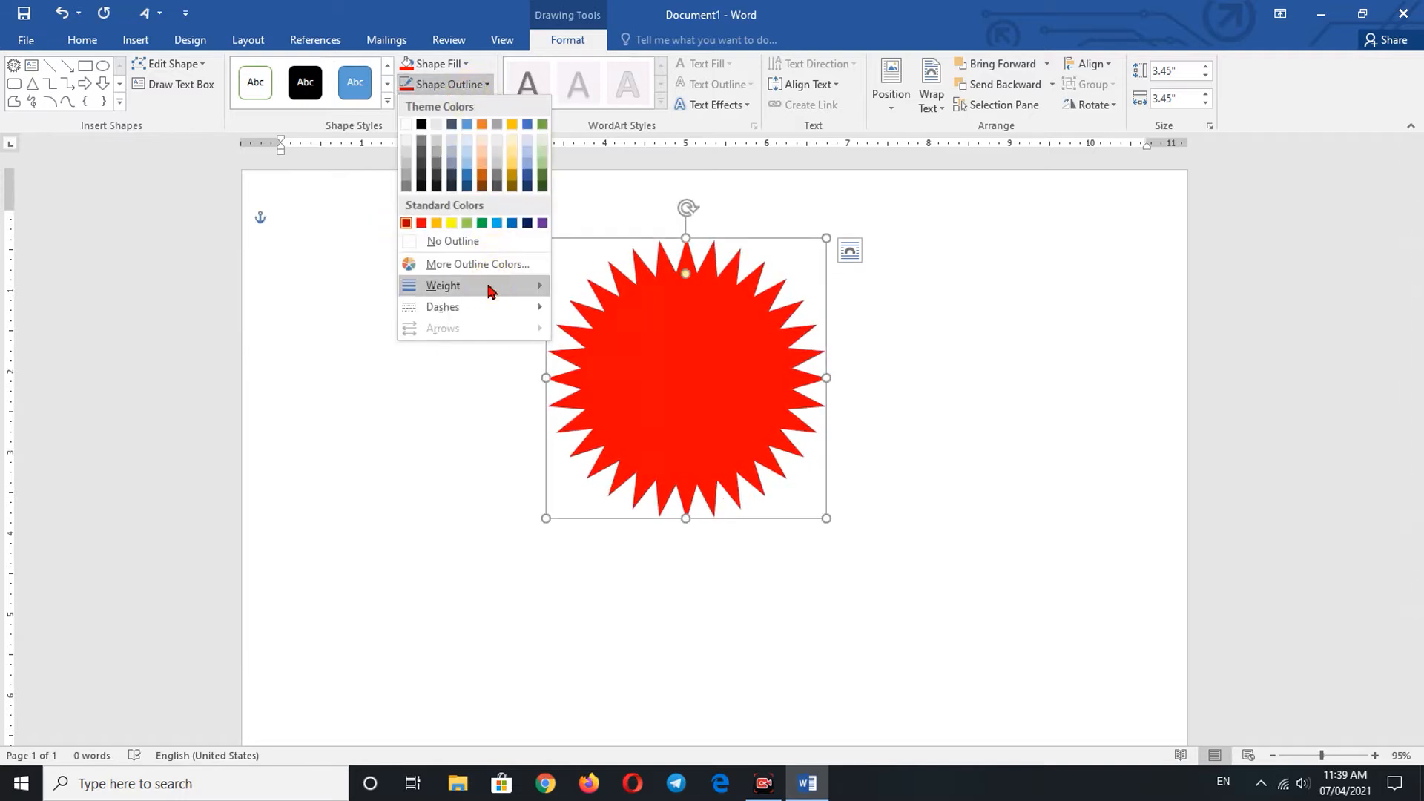
mouse_move(486, 288)
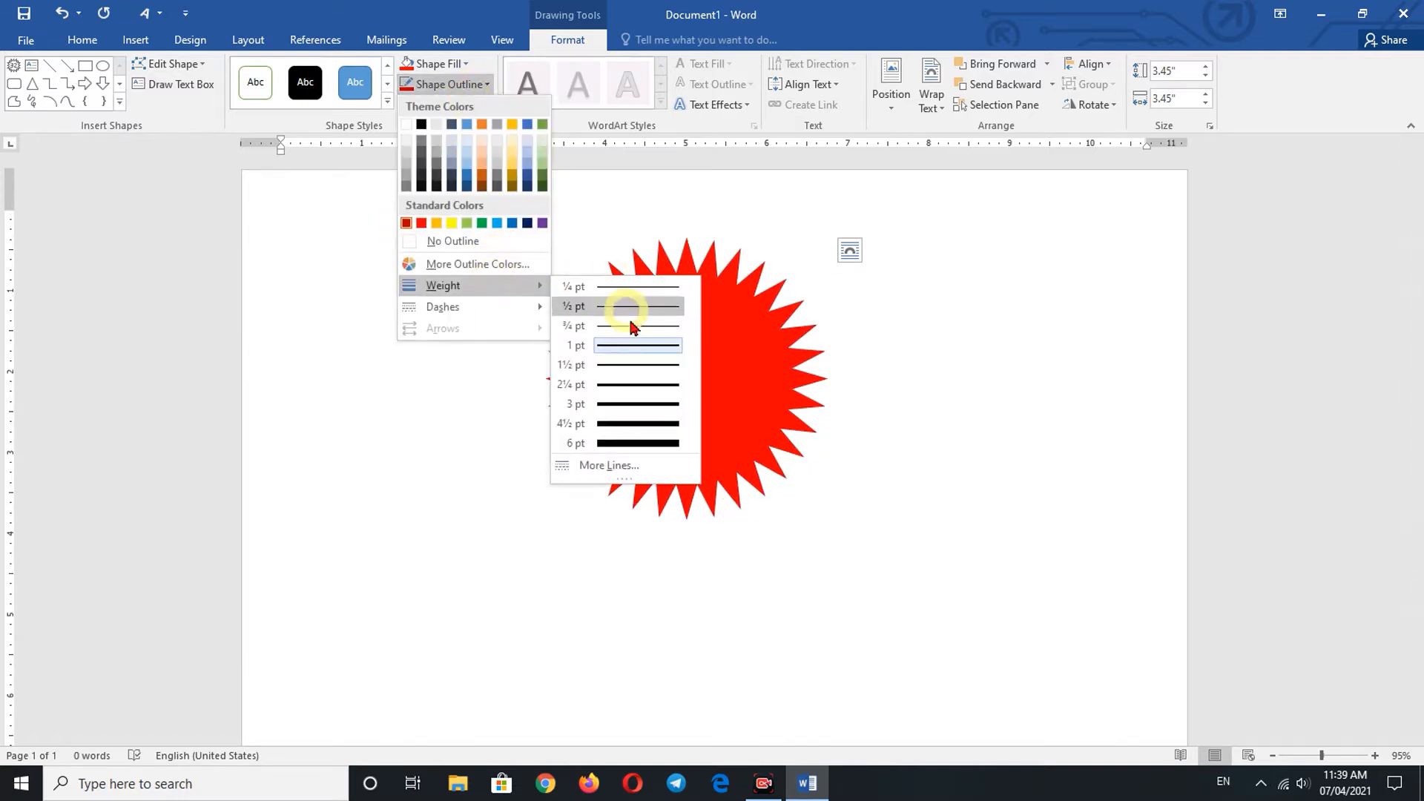
click(639, 383)
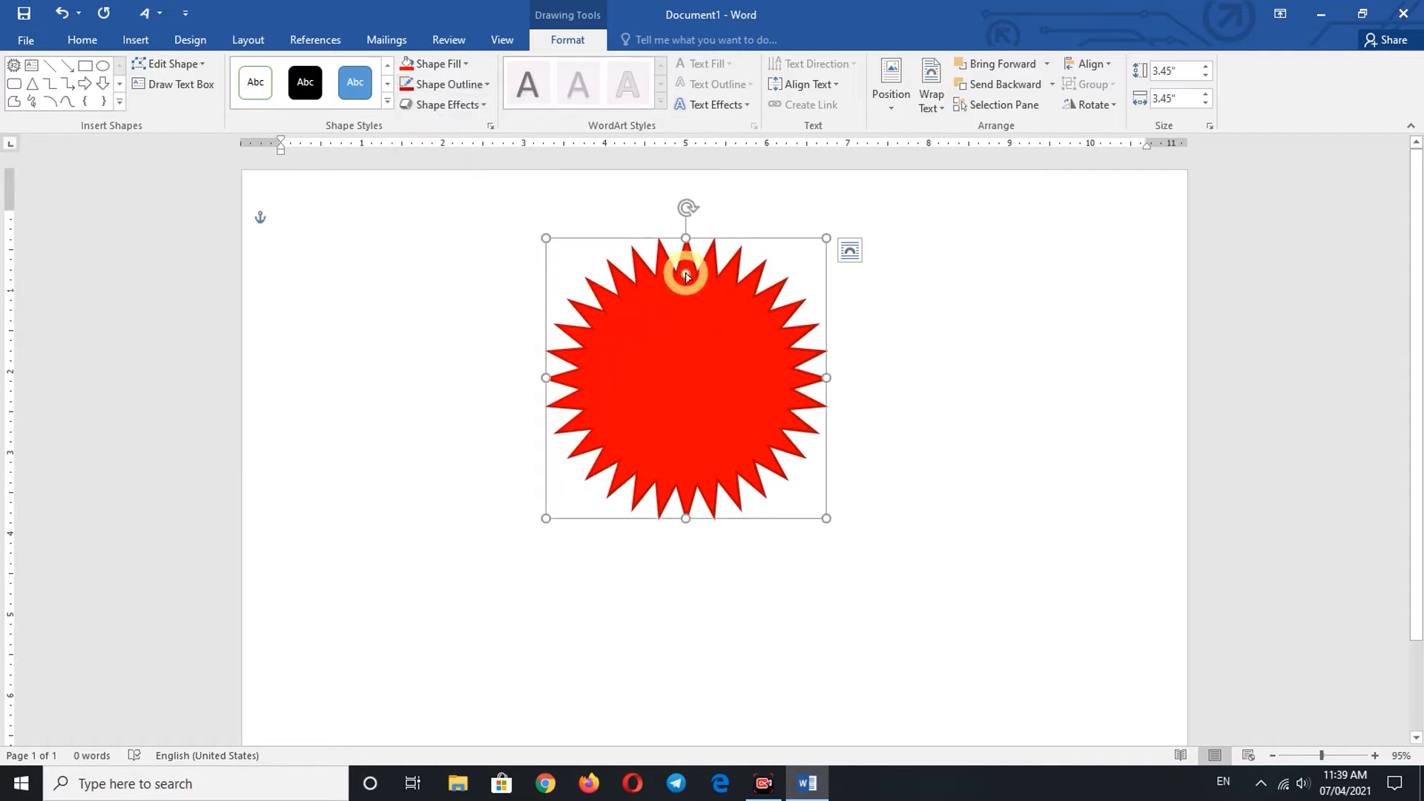
key(shift)
drag(686, 276, 689, 261)
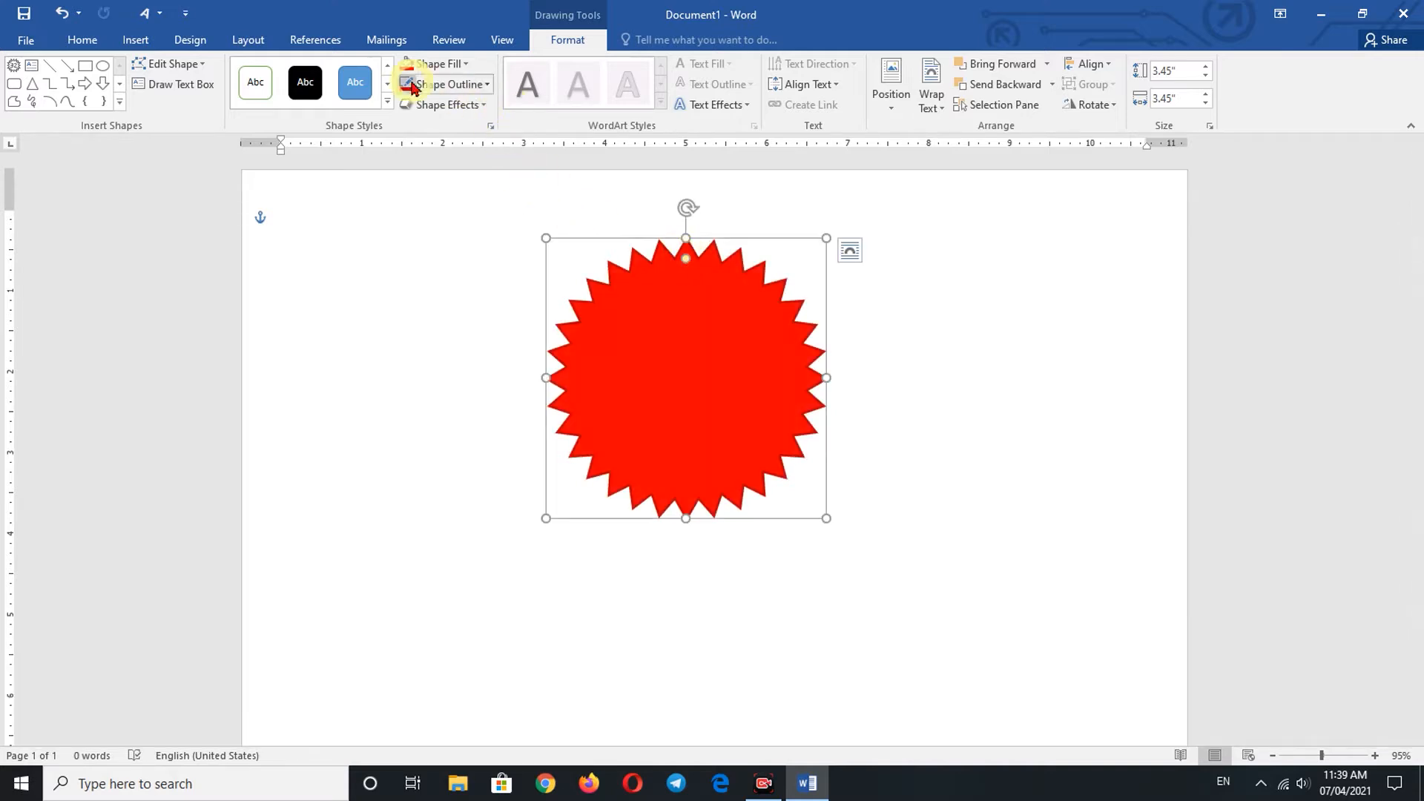
Draw a circle about 3.01" in diameter over the star and move it roughly to the star's centre
click(136, 46)
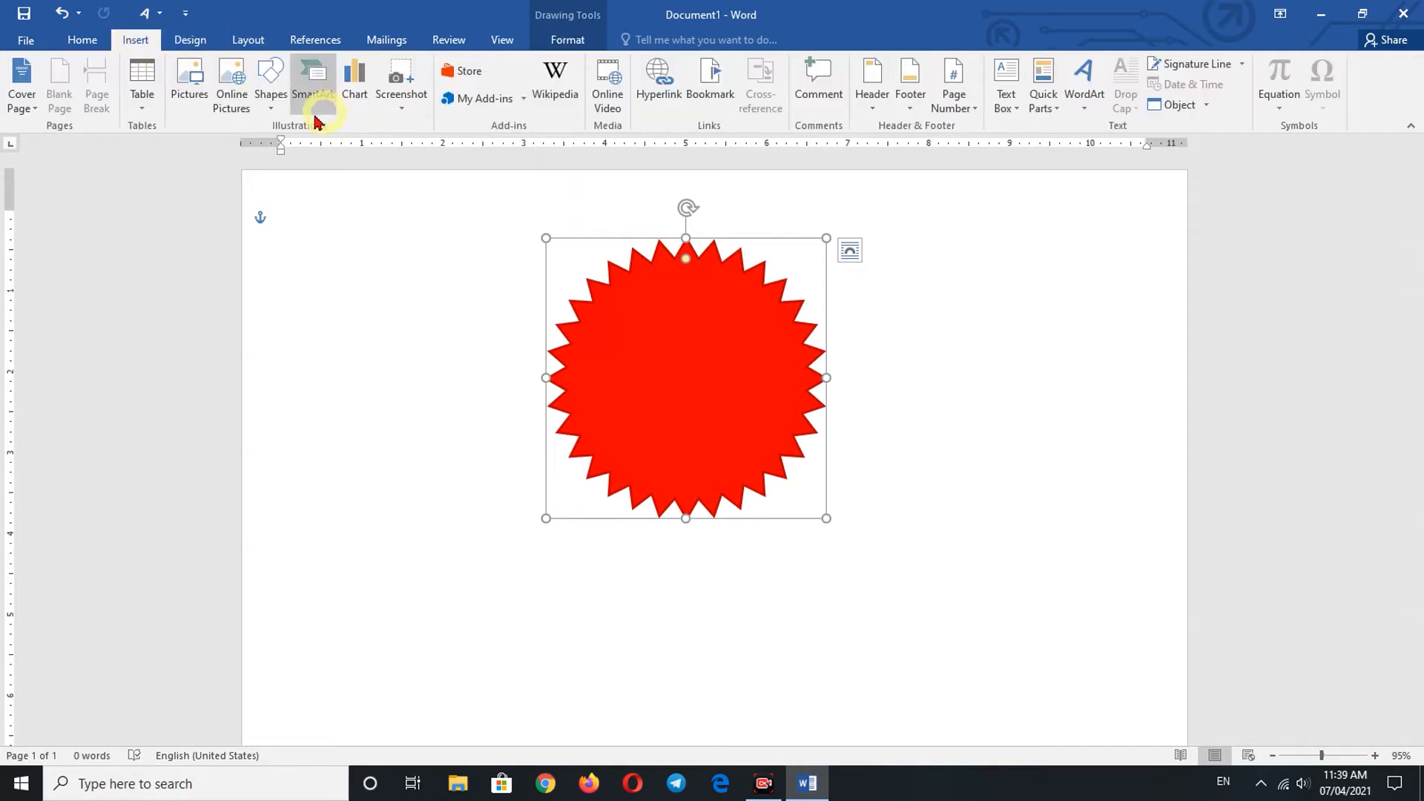
click(271, 109)
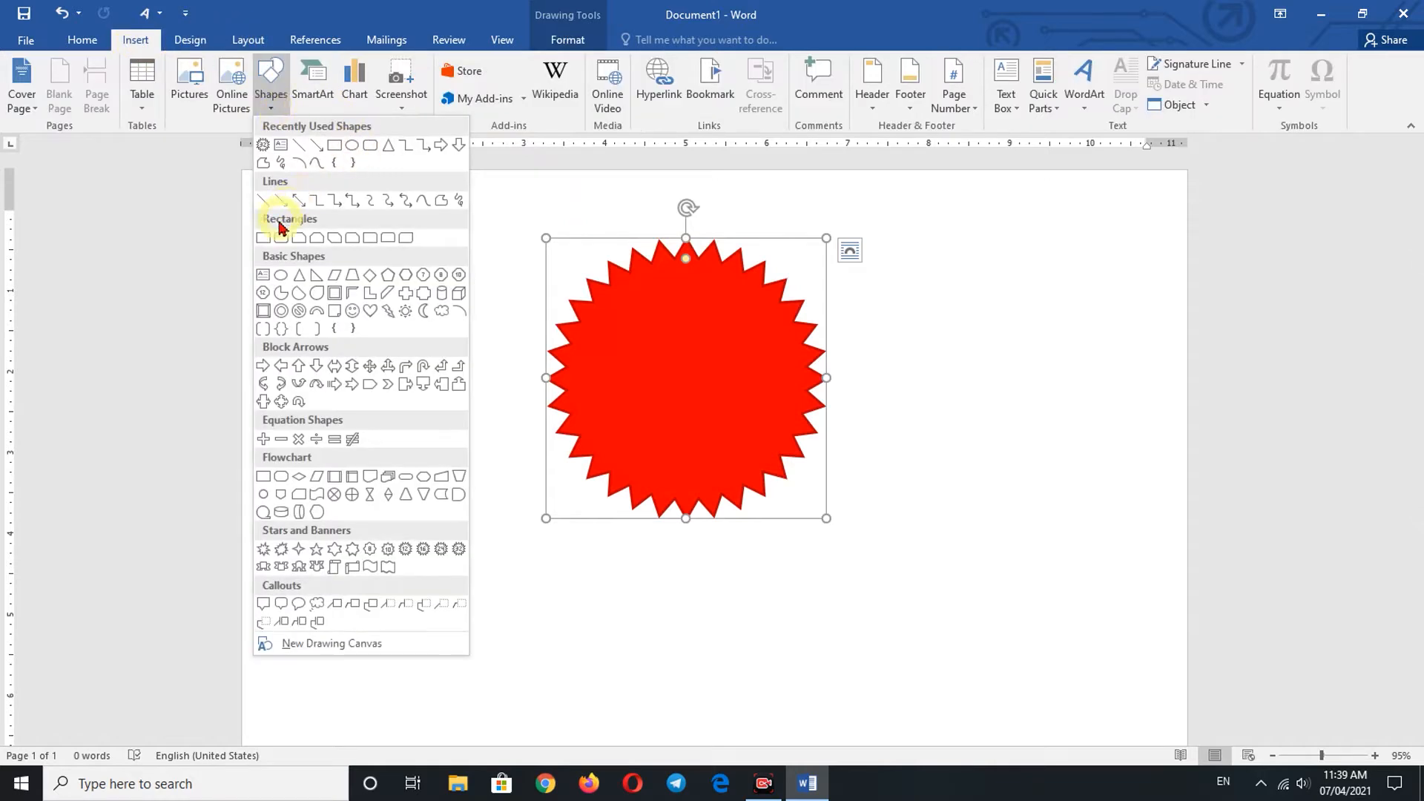
click(281, 276)
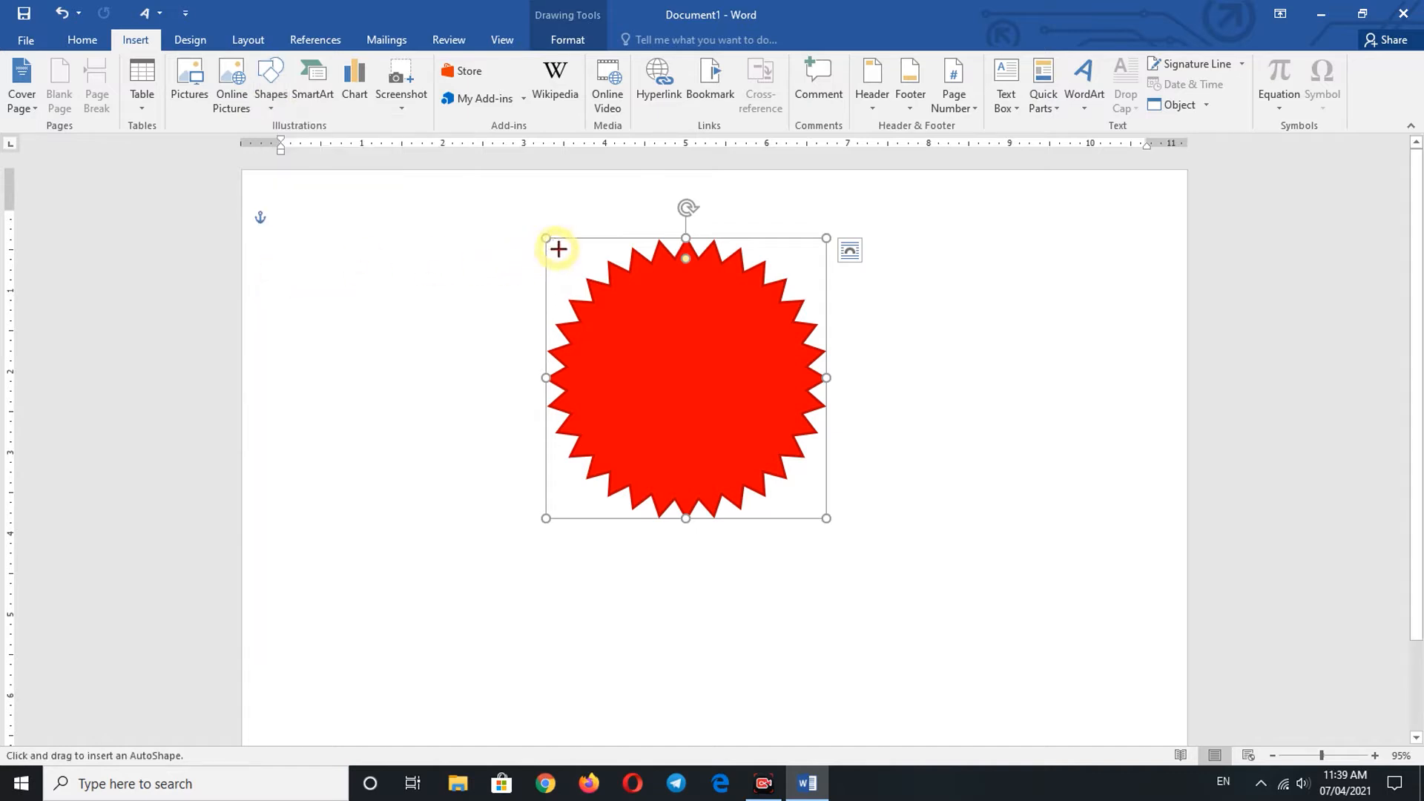
drag(559, 250, 792, 494)
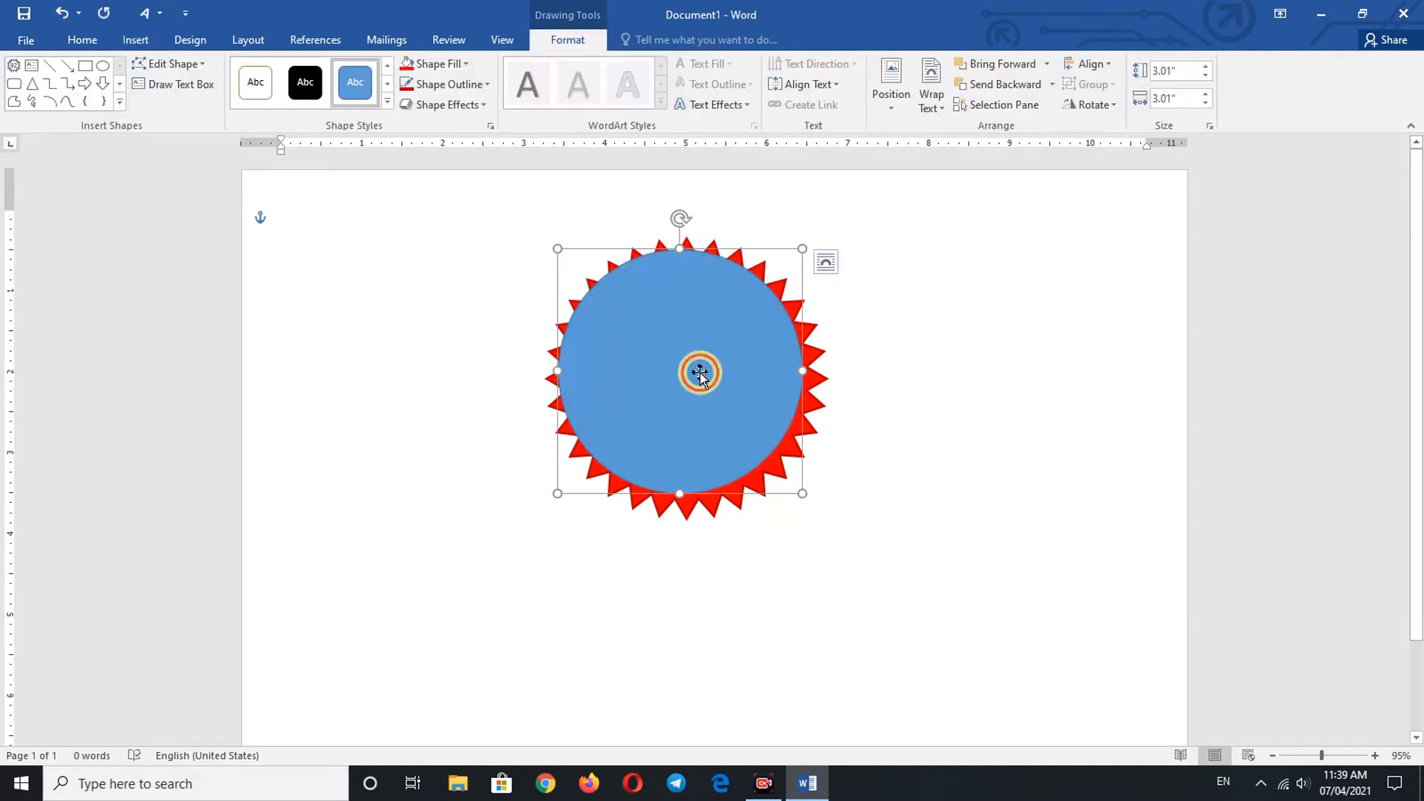
drag(700, 374, 704, 378)
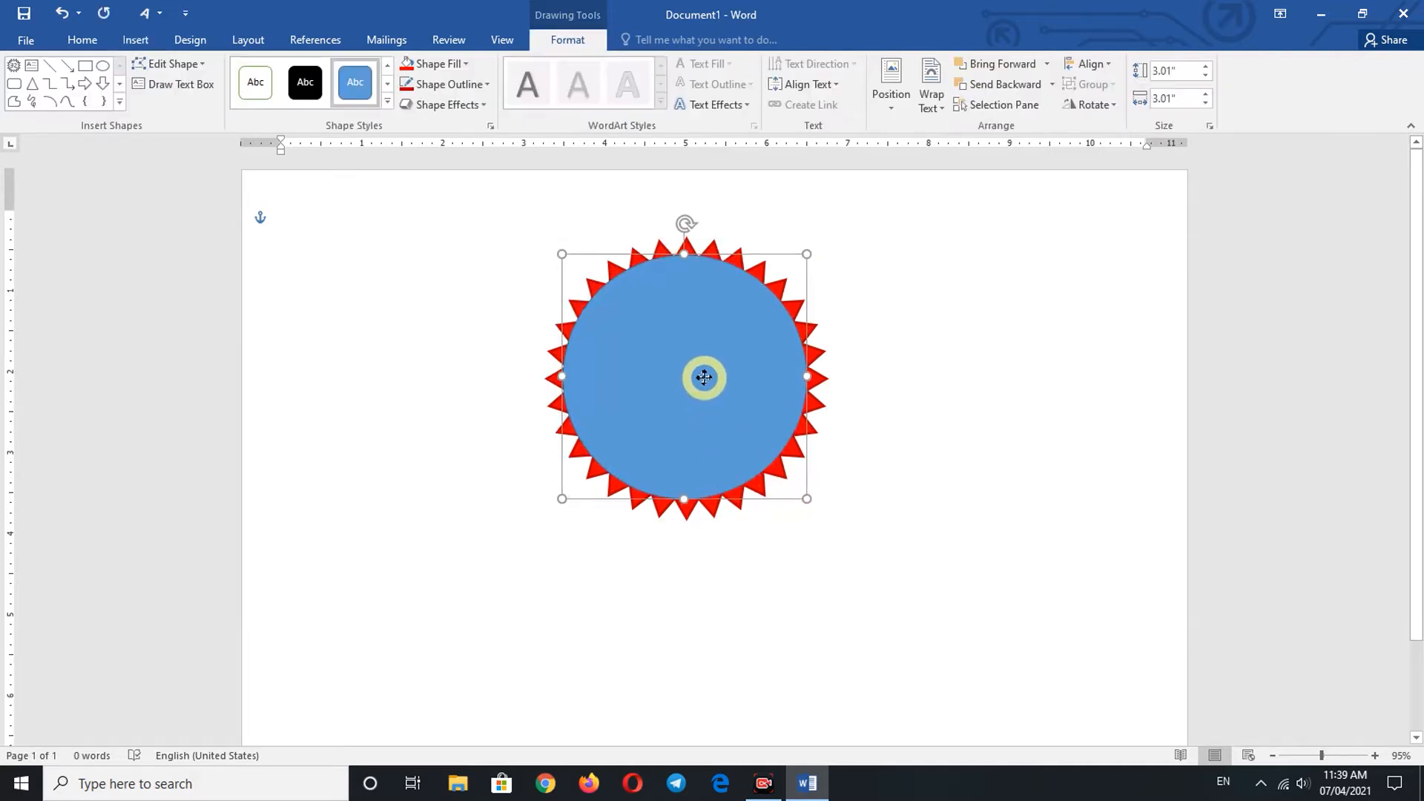
Fill the circle with white and give it a dark red 2¼ pt outline
click(465, 65)
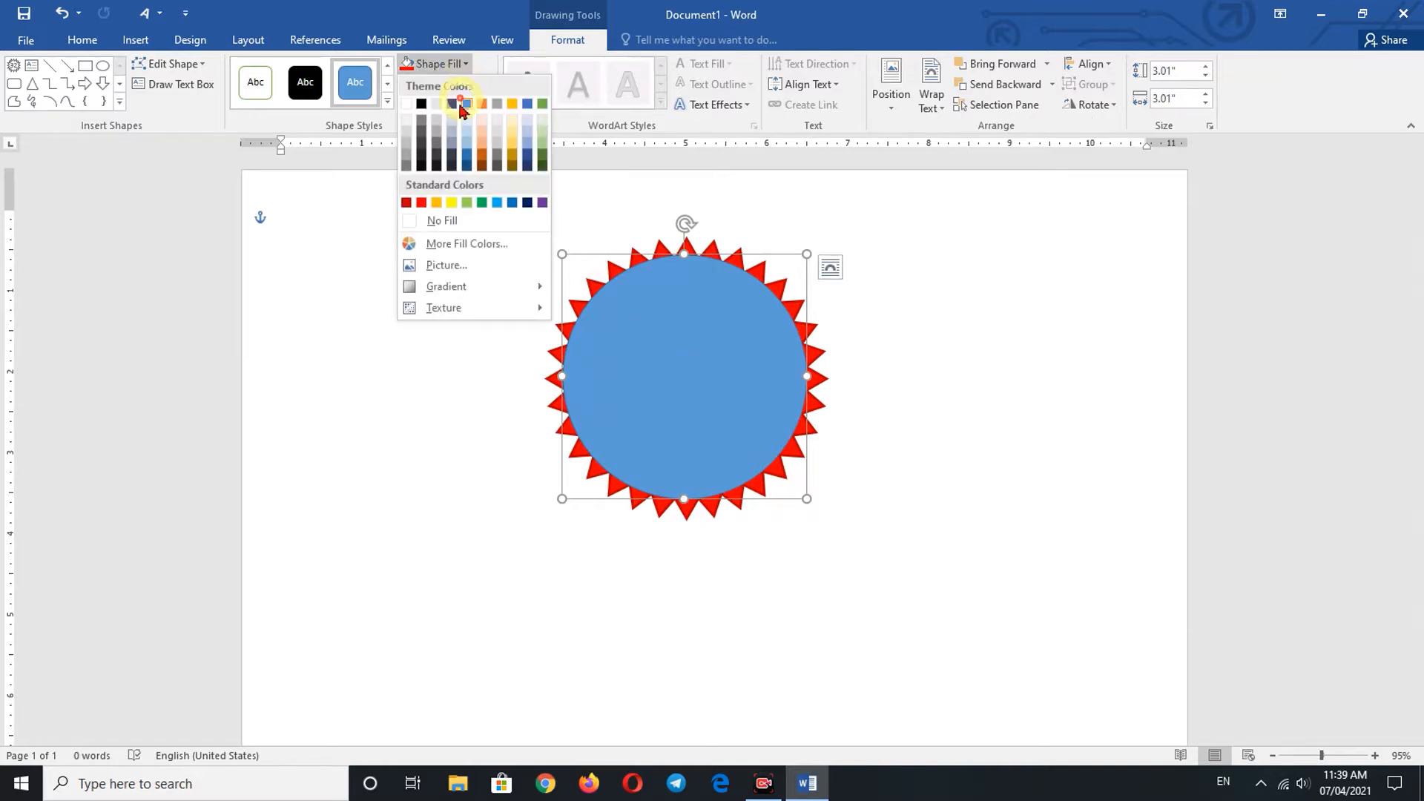
click(406, 105)
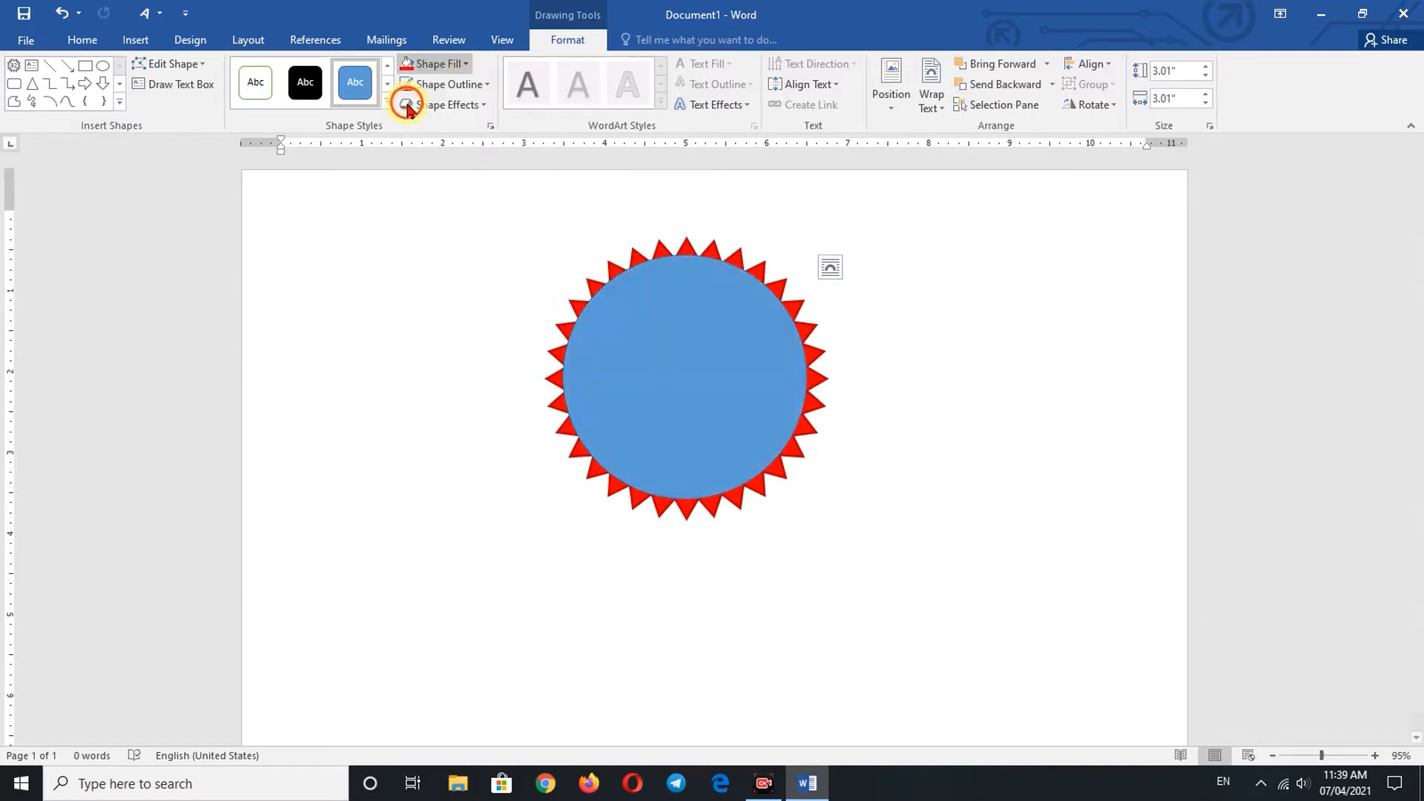
click(461, 85)
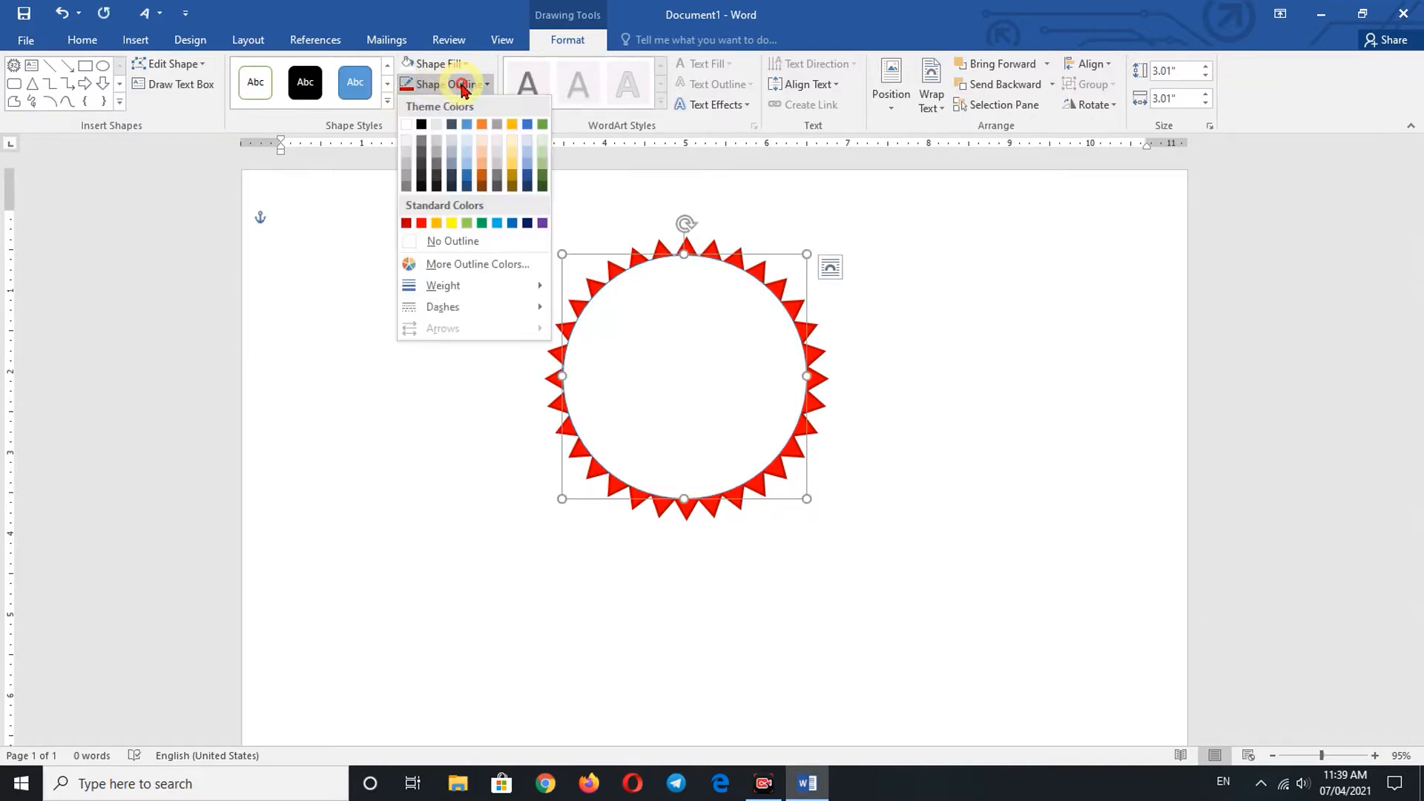
click(406, 223)
click(486, 85)
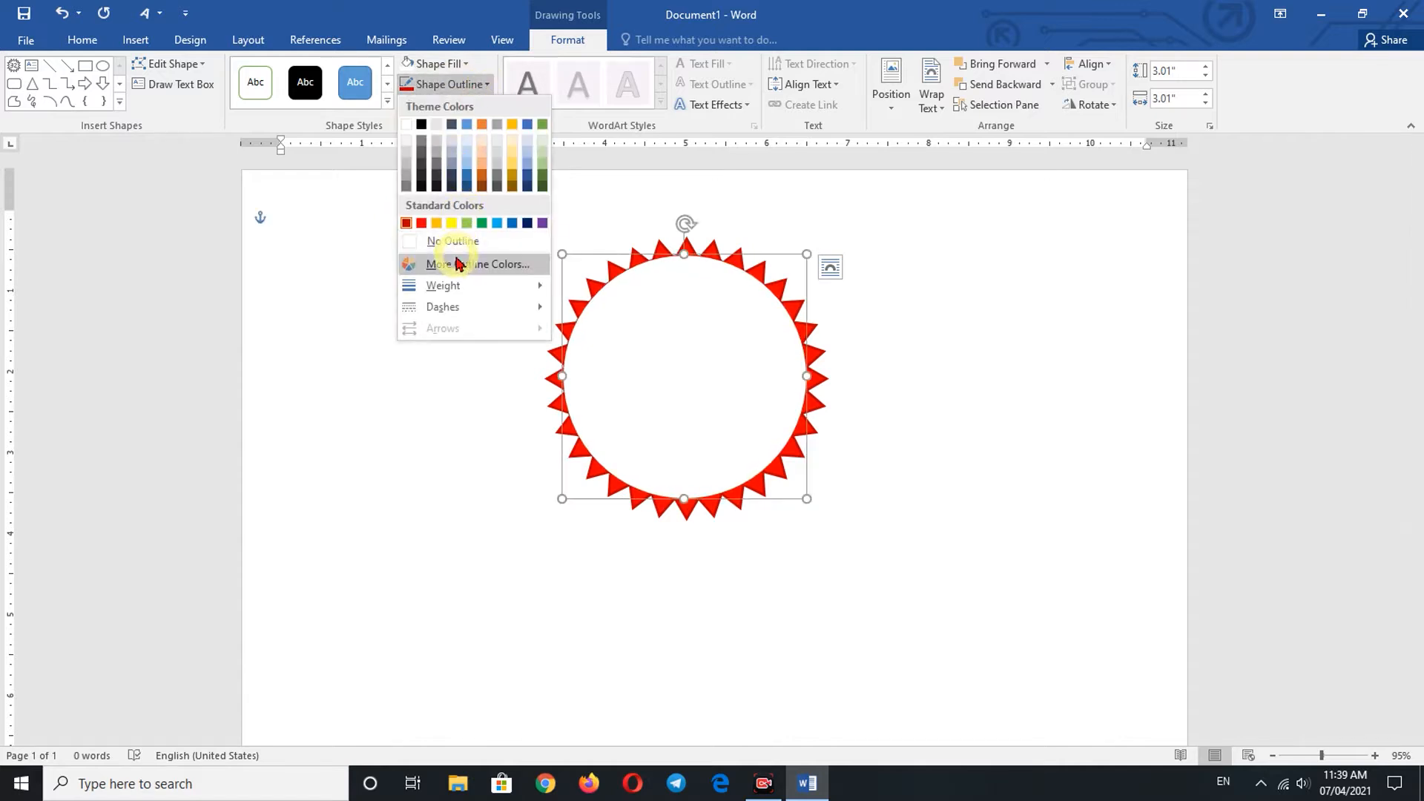
mouse_move(460, 287)
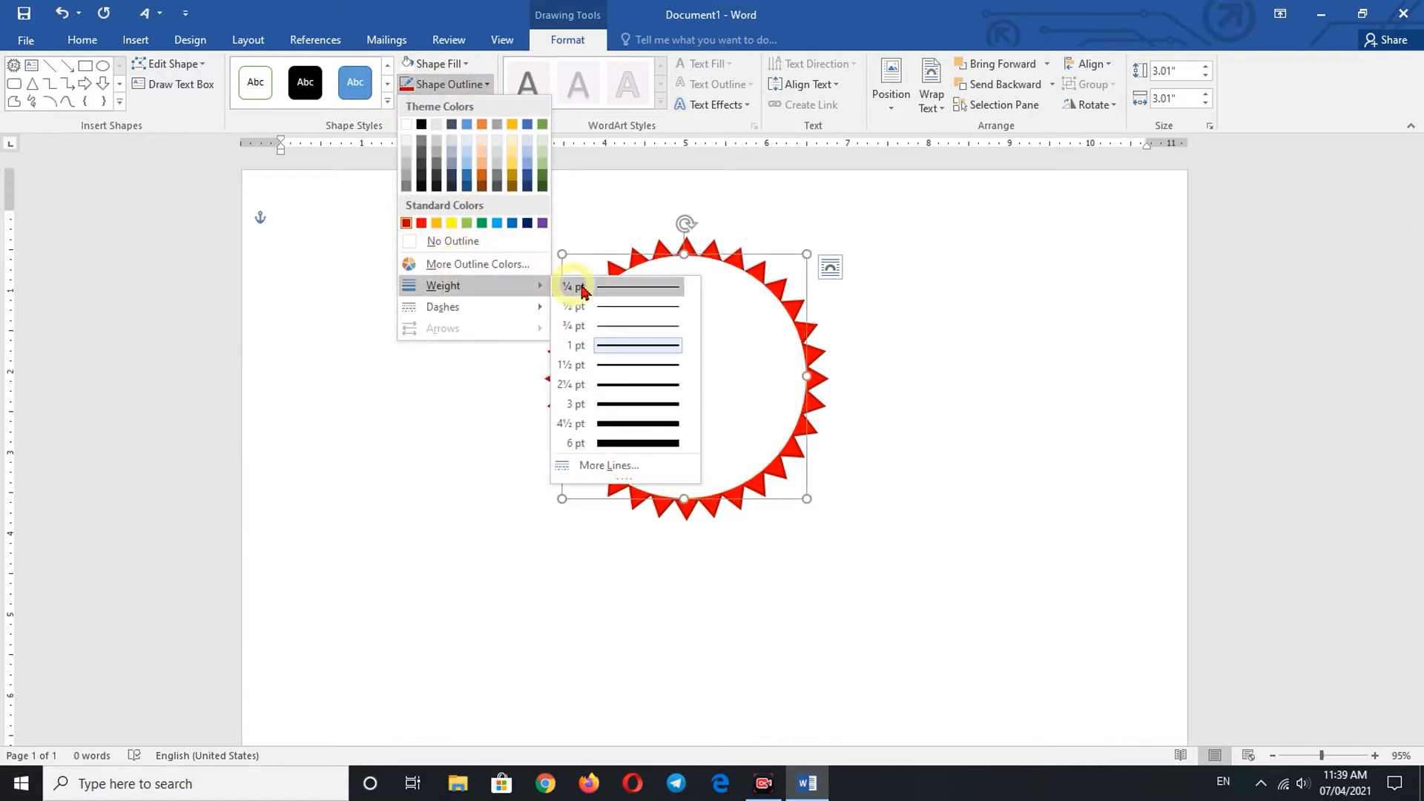
click(618, 384)
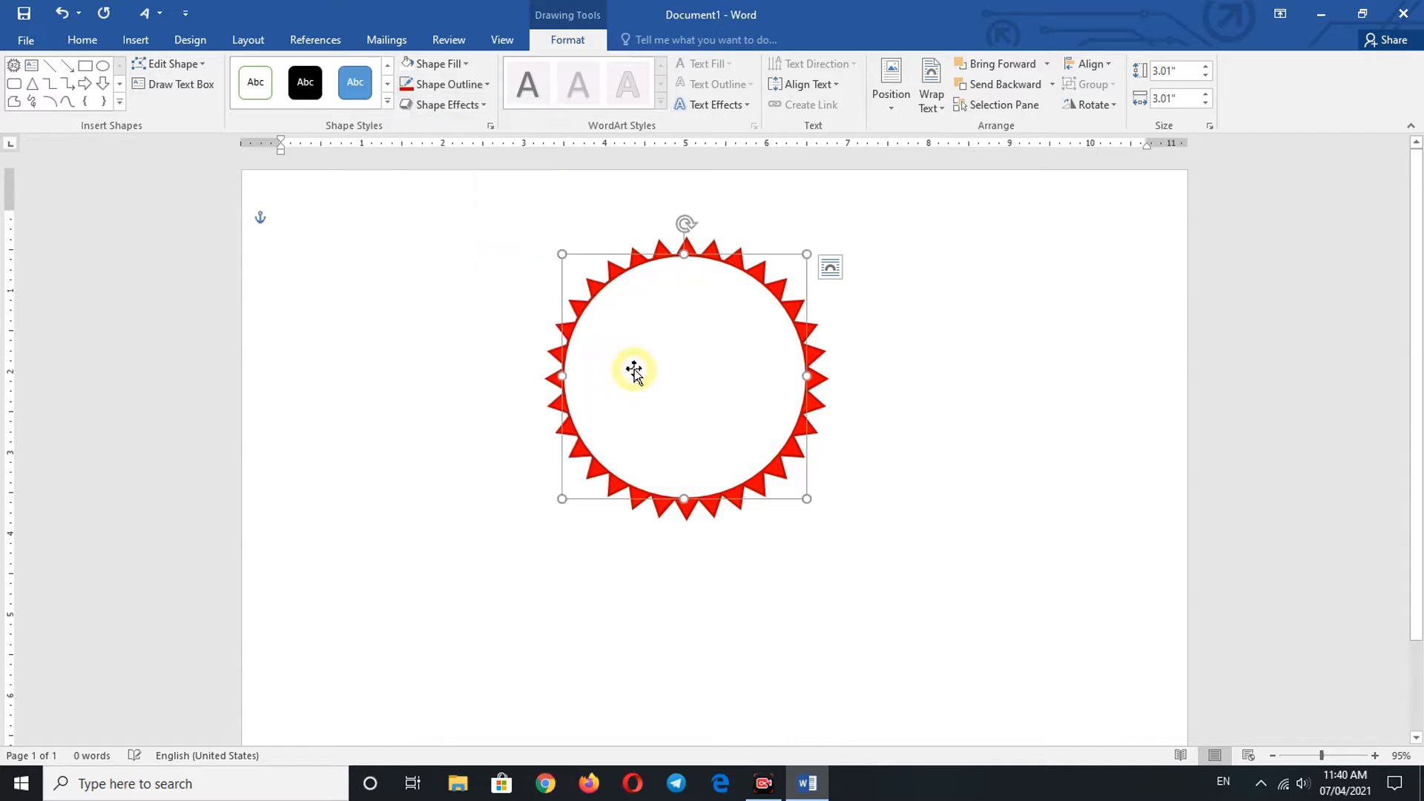
Nudge the circle in fine increments right and down until it is centred in the star, and deselect it
key(ctrl+Right)
key(ctrl+Right)
key(ctrl+Right)
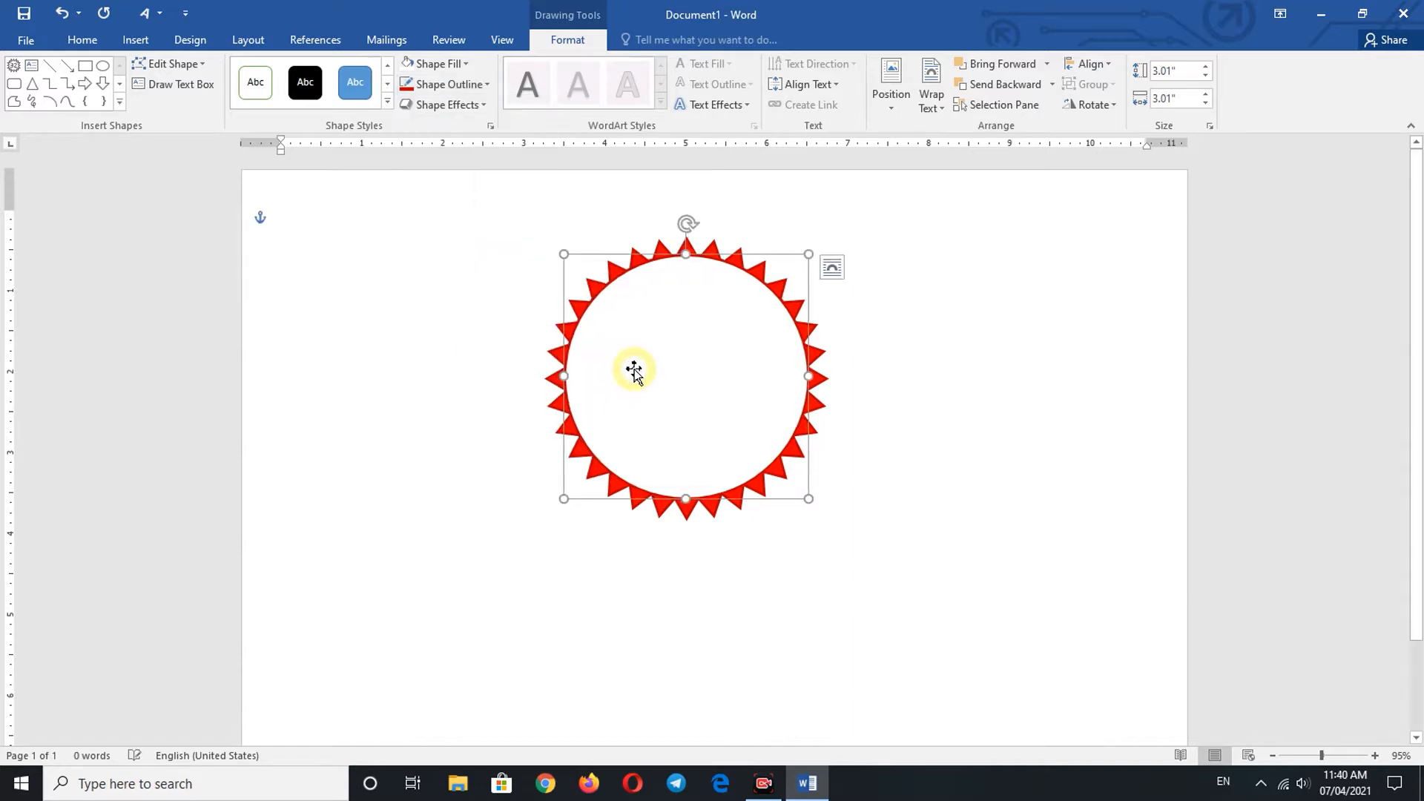
key(ctrl+Down)
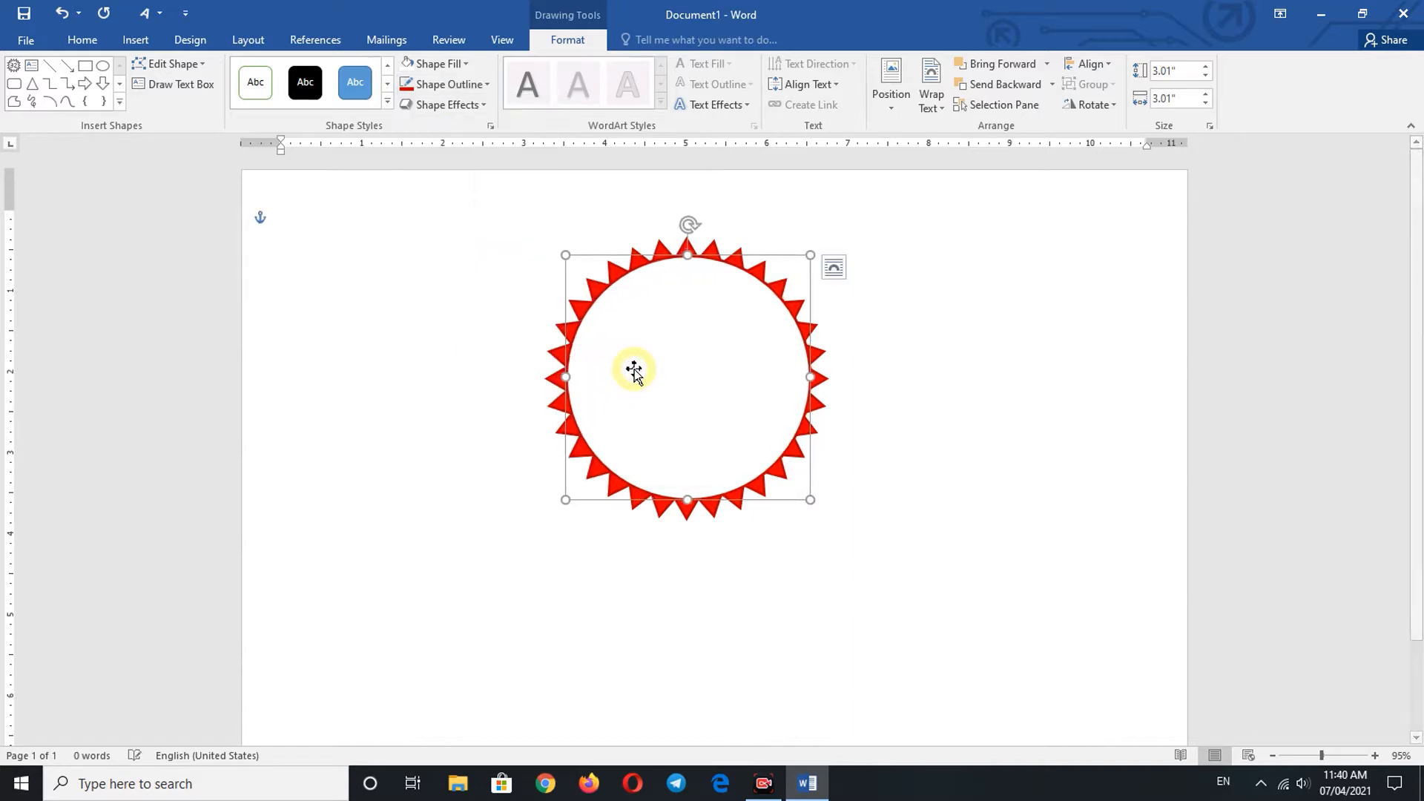
key(ctrl+Down)
key(ctrl+Left)
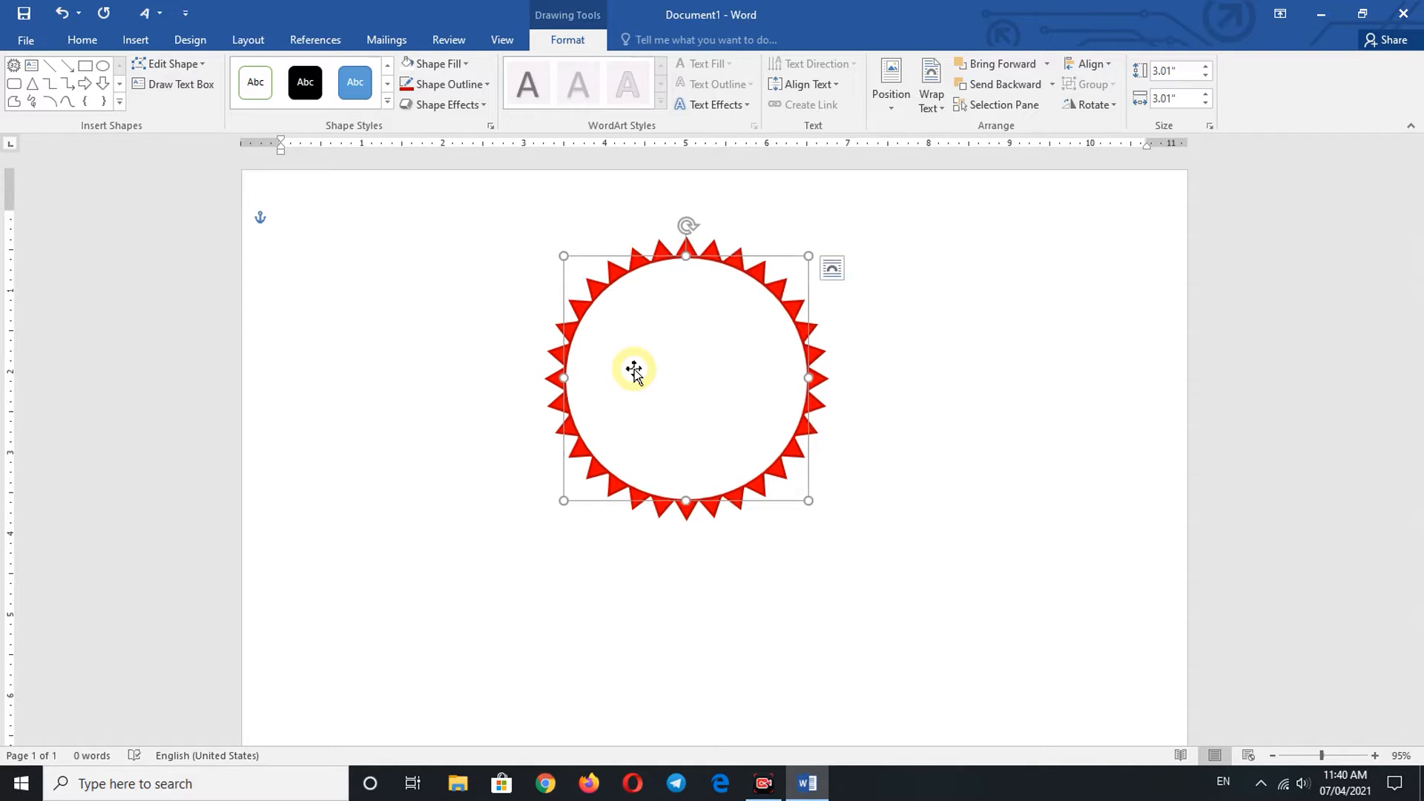
click(419, 392)
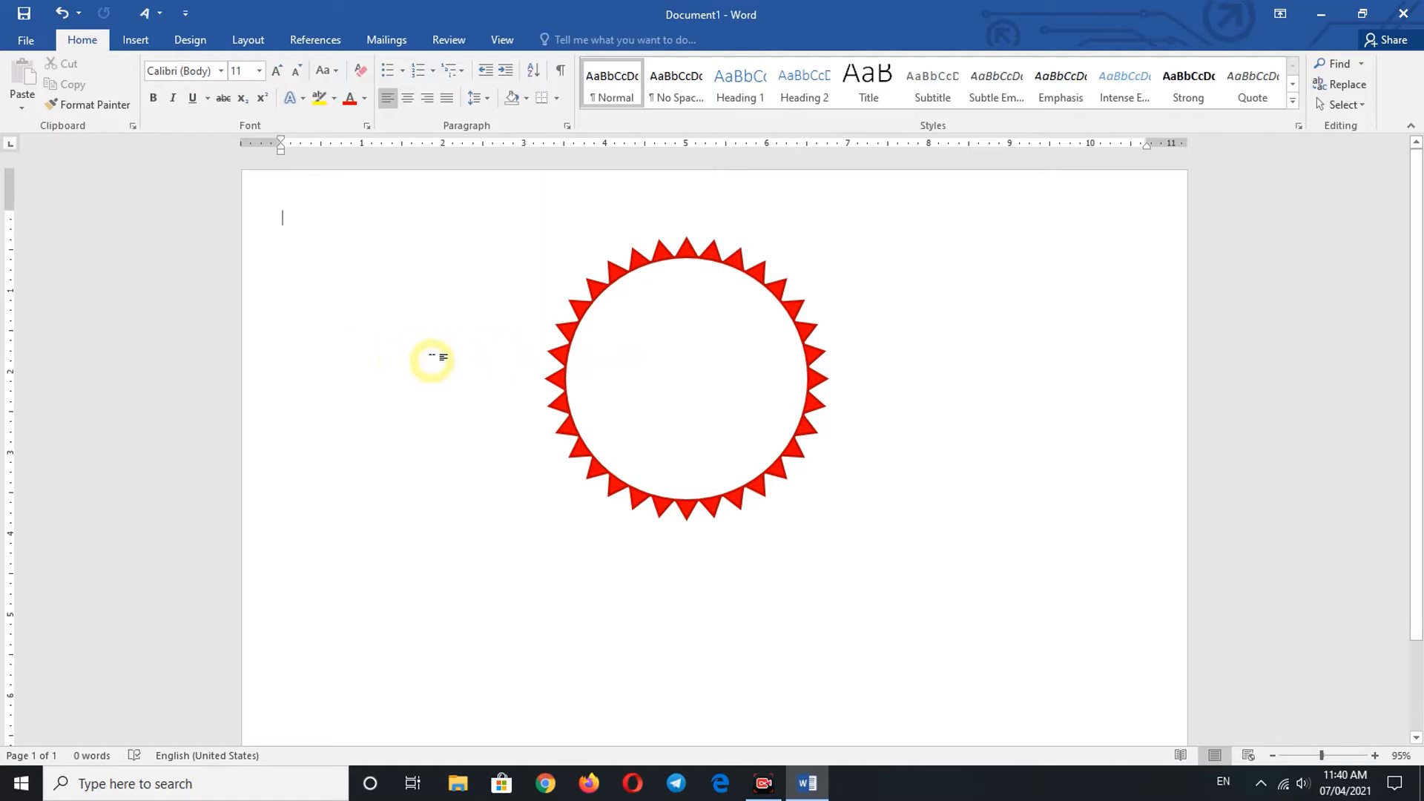
Insert WordArt reading "16" in the plain black fill style and move it to the middle of the circle
click(139, 46)
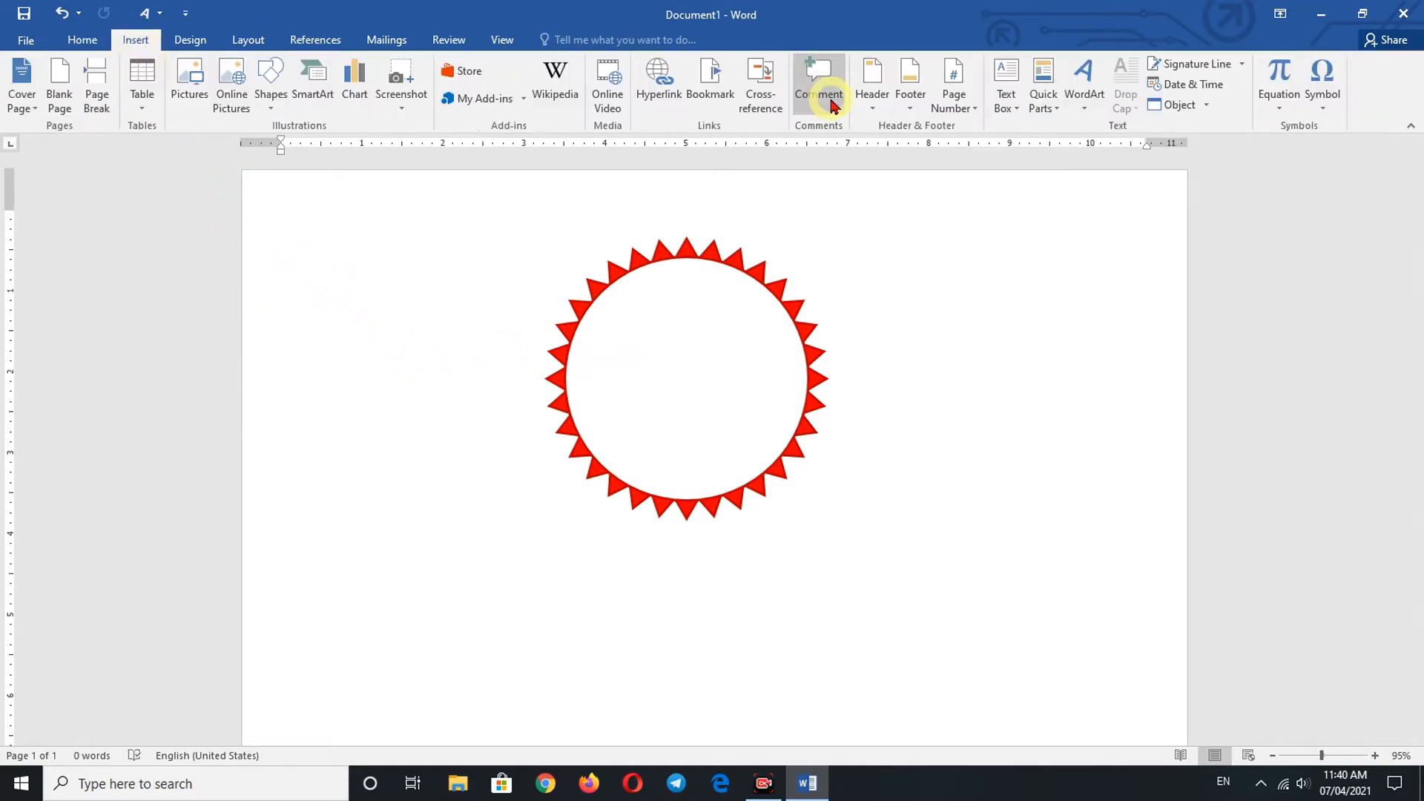
click(1084, 97)
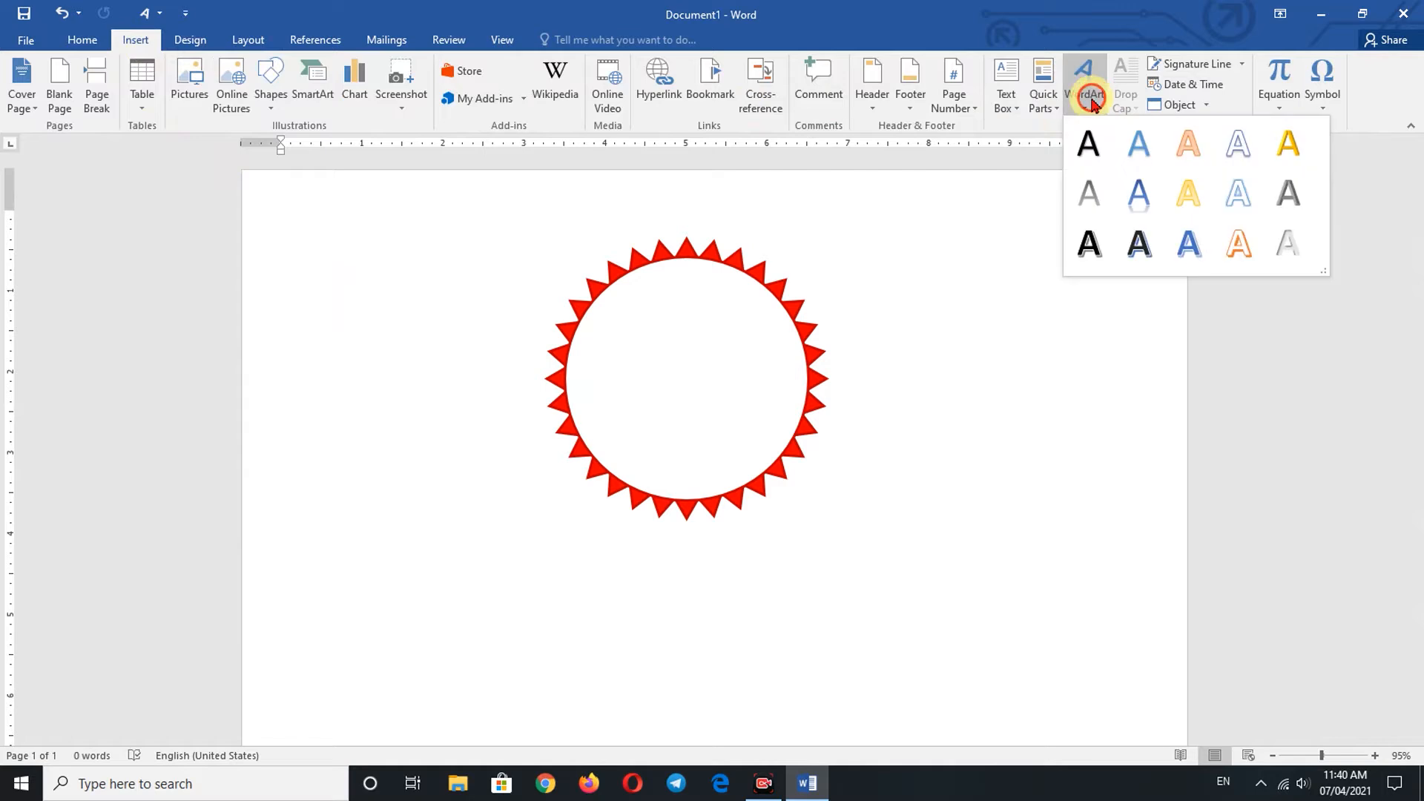
click(1085, 145)
text(16)
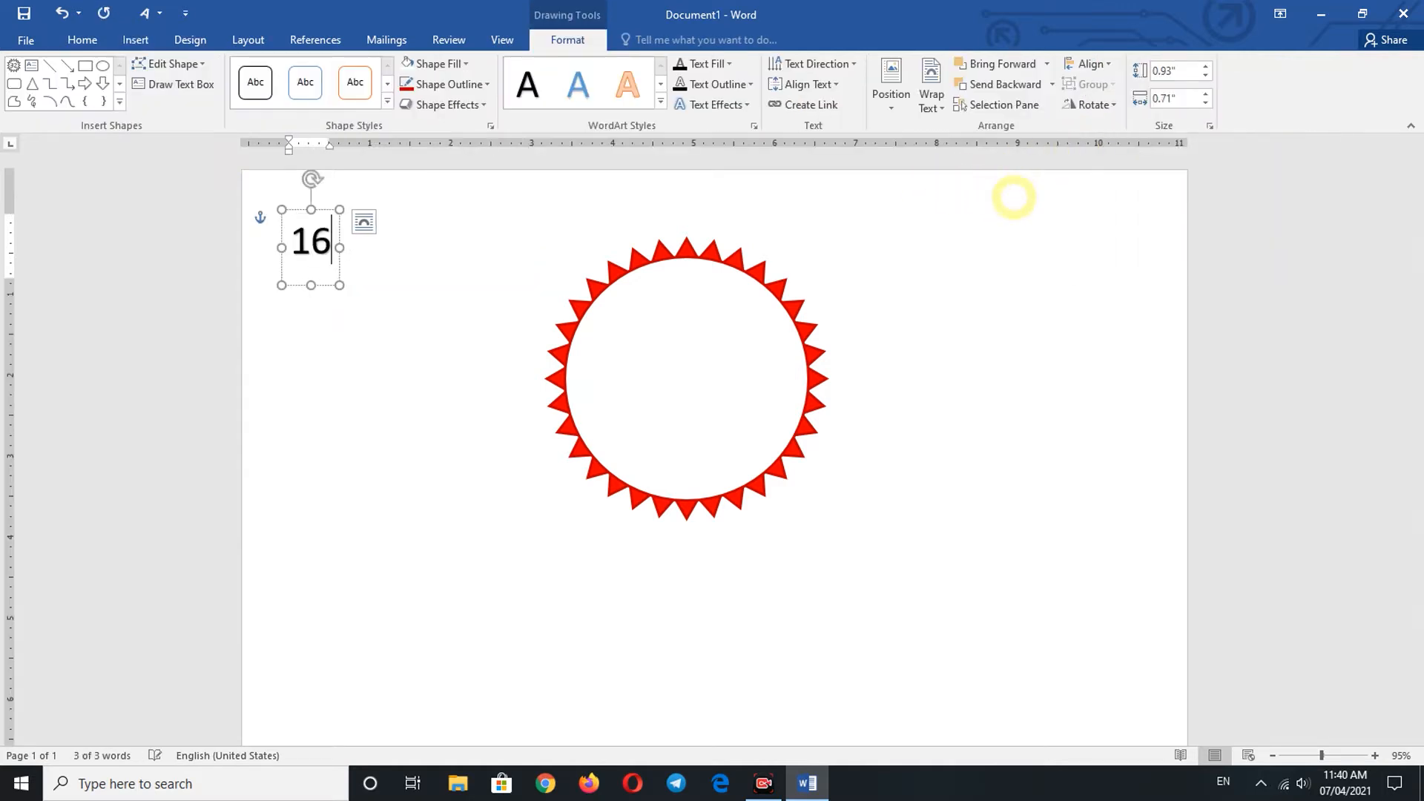
drag(322, 210, 636, 365)
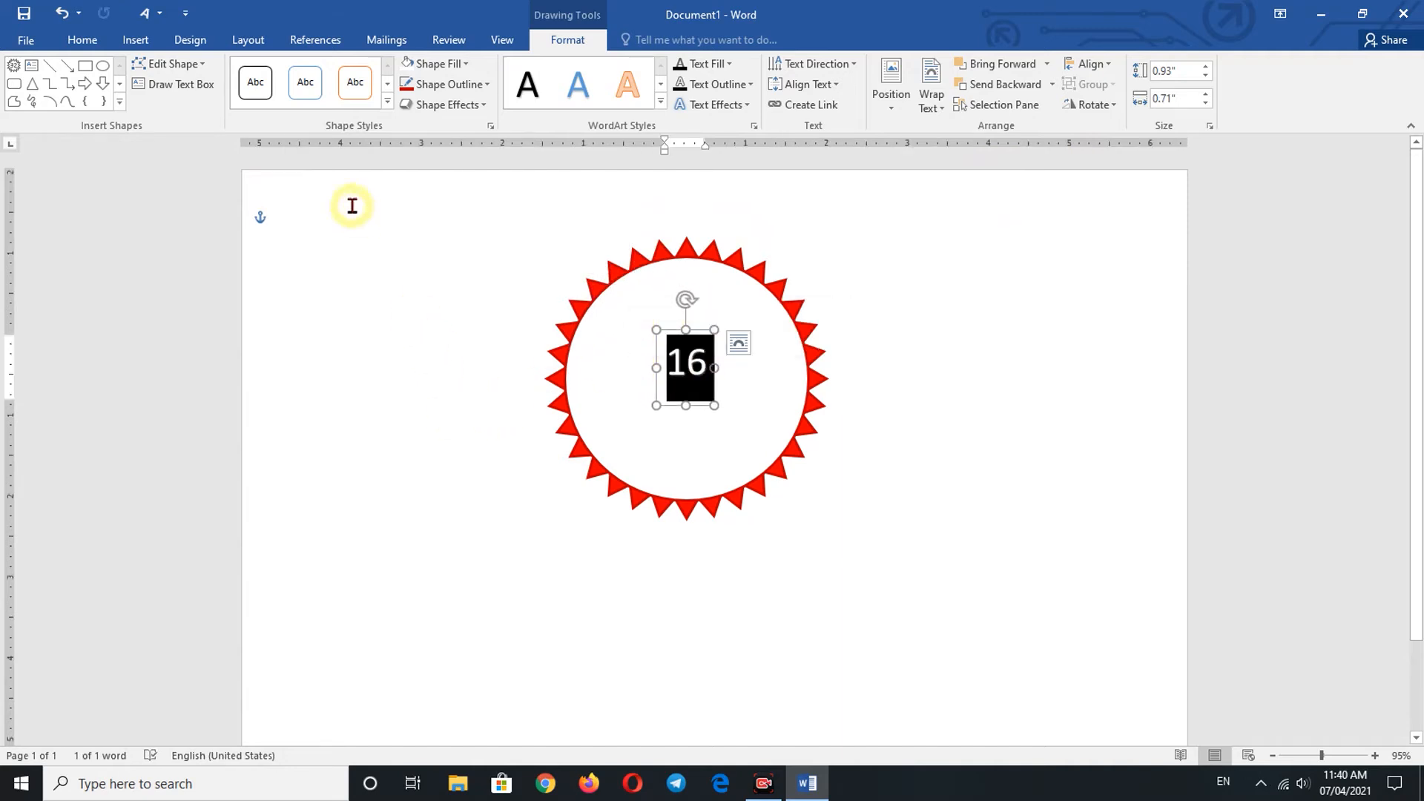
Enlarge the WordArt "16" past 140 pt, centre it inside the white circle, and deselect it
click(697, 367)
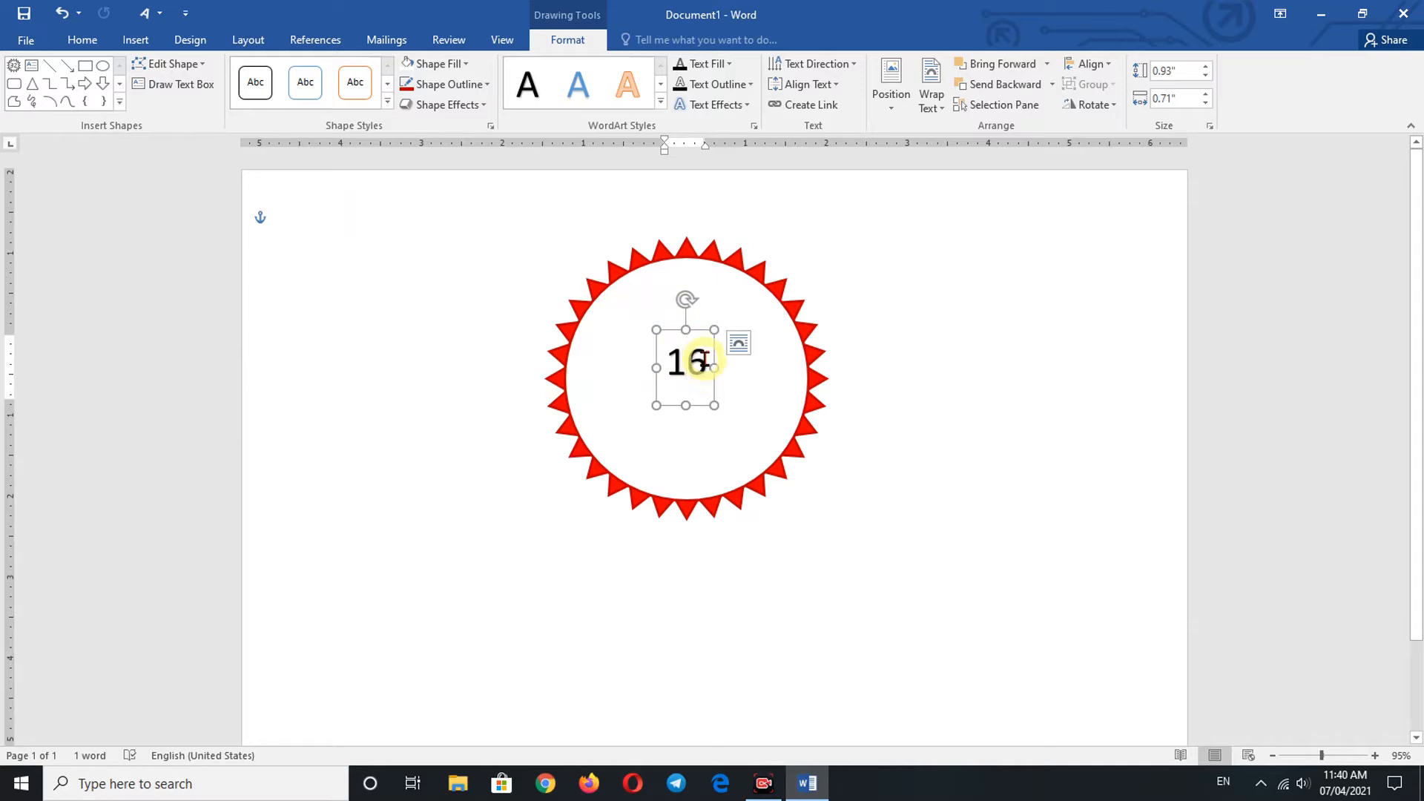
drag(706, 363, 673, 365)
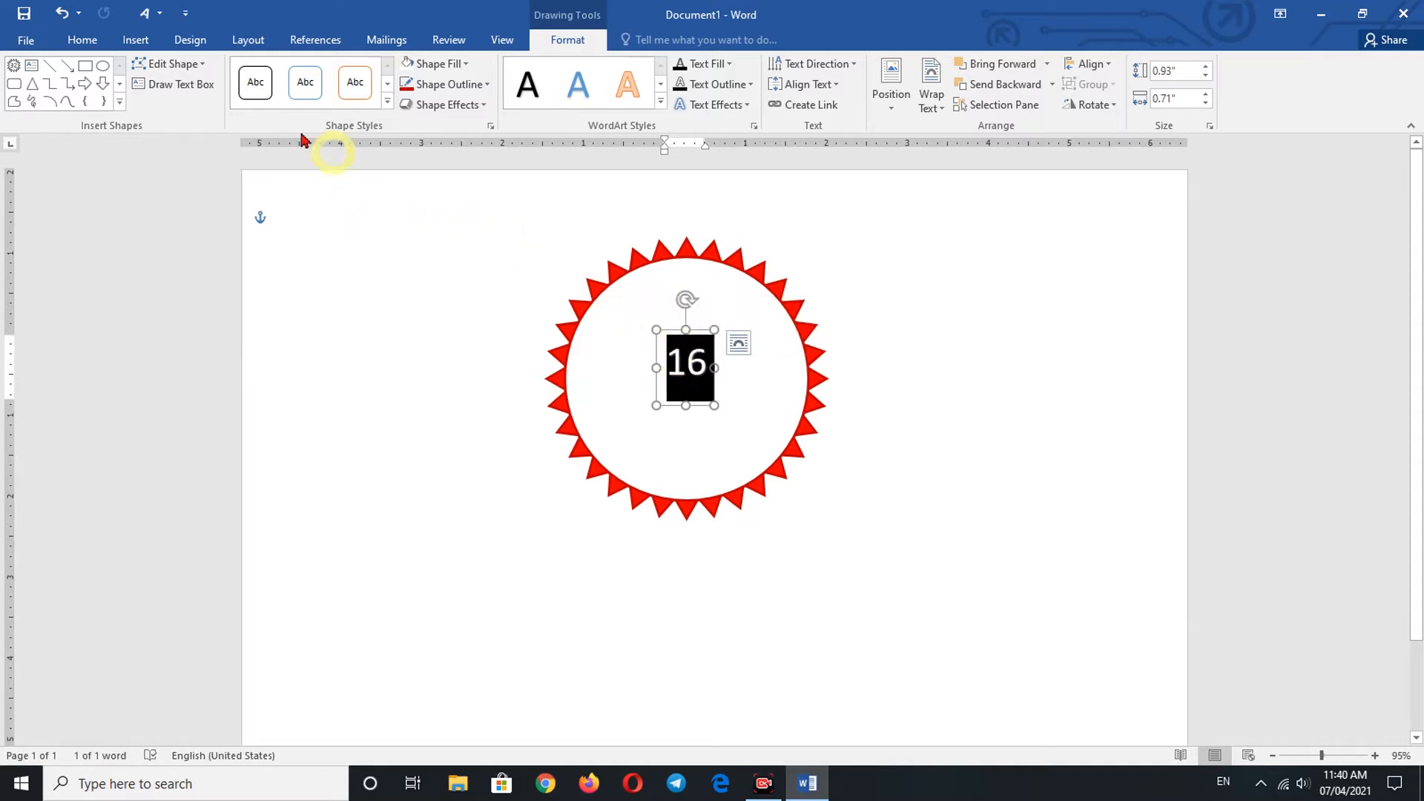
click(82, 40)
click(277, 76)
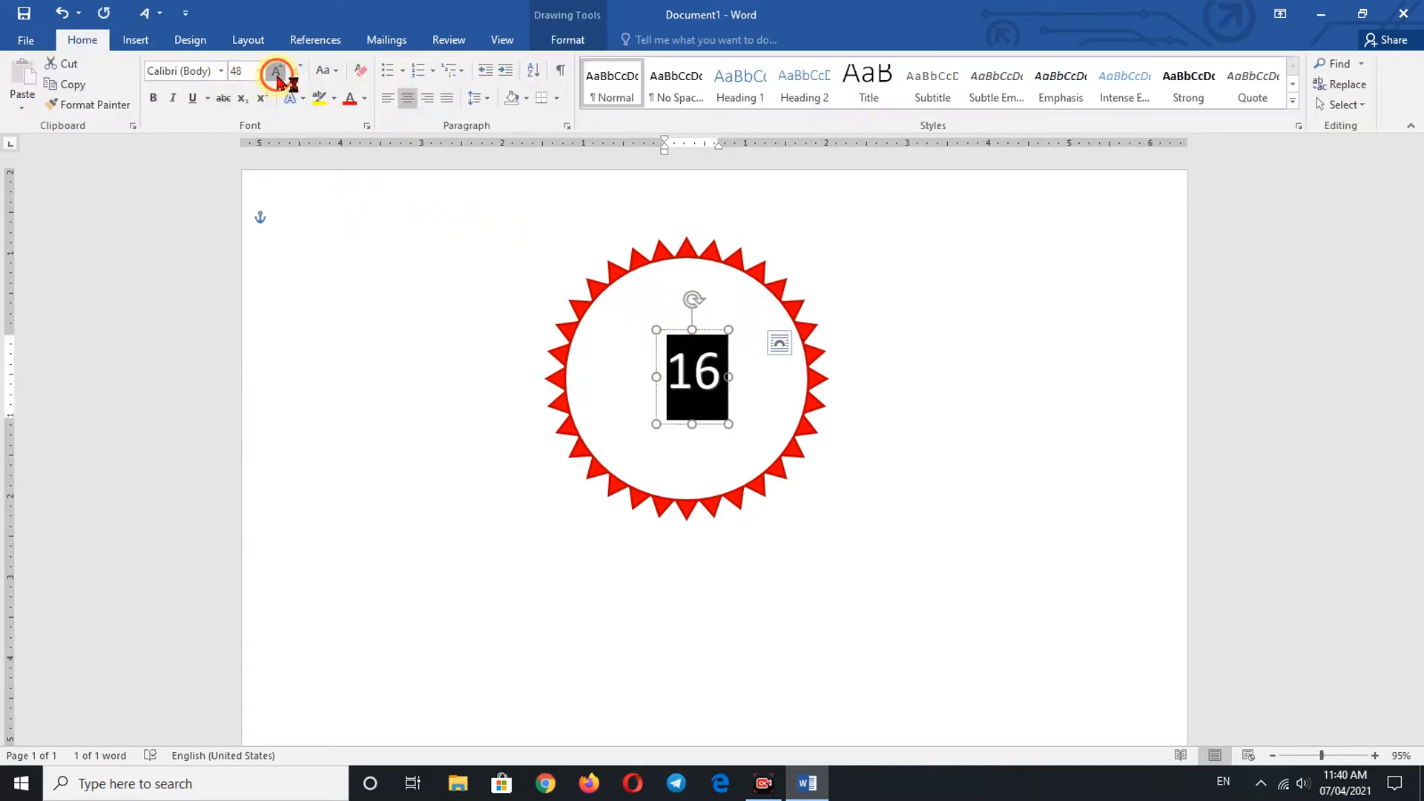
click(277, 75)
click(276, 75)
click(276, 76)
click(276, 75)
click(276, 76)
click(276, 75)
click(277, 77)
click(278, 77)
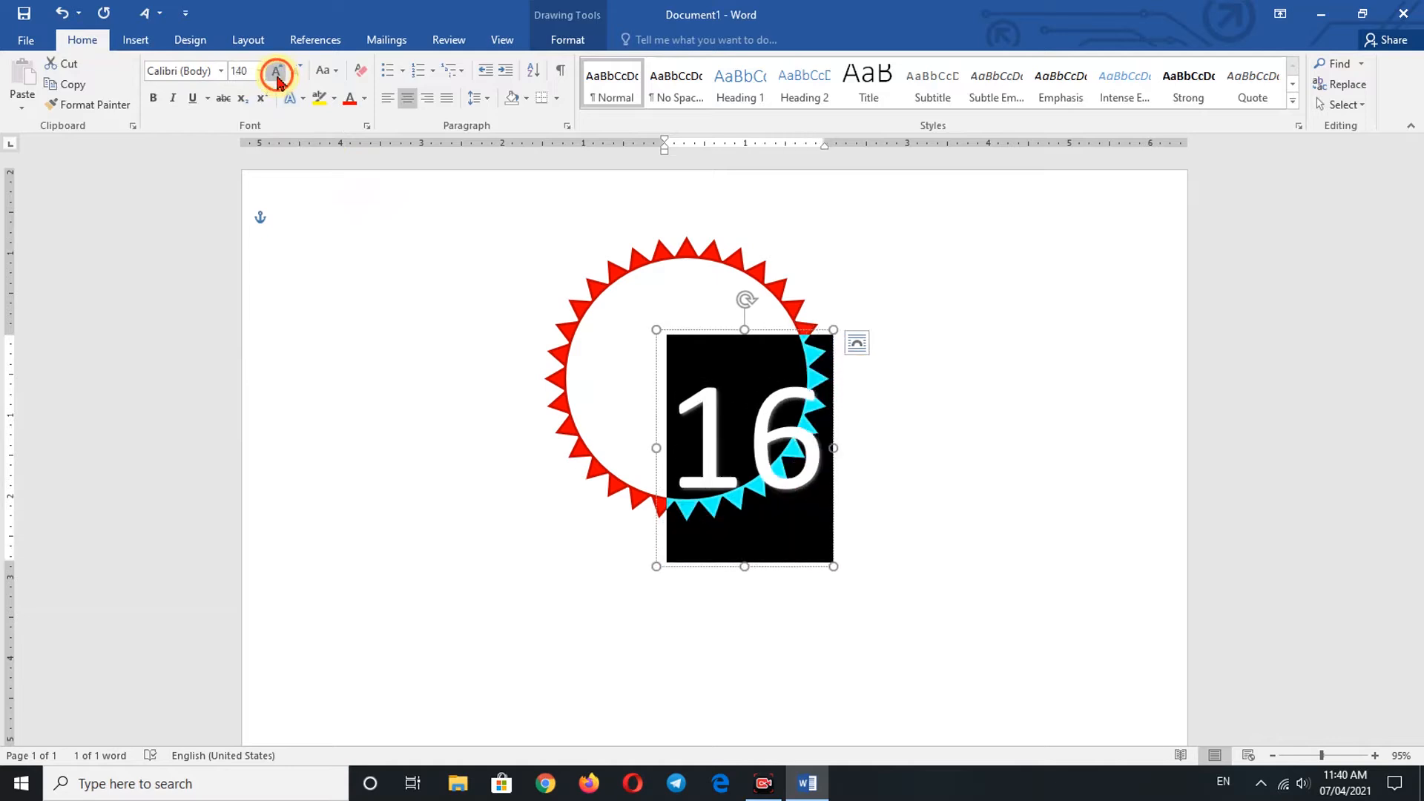
click(277, 78)
mouse_move(688, 320)
mouse_down()
mouse_move(607, 260)
mouse_move(629, 257)
mouse_up()
click(943, 327)
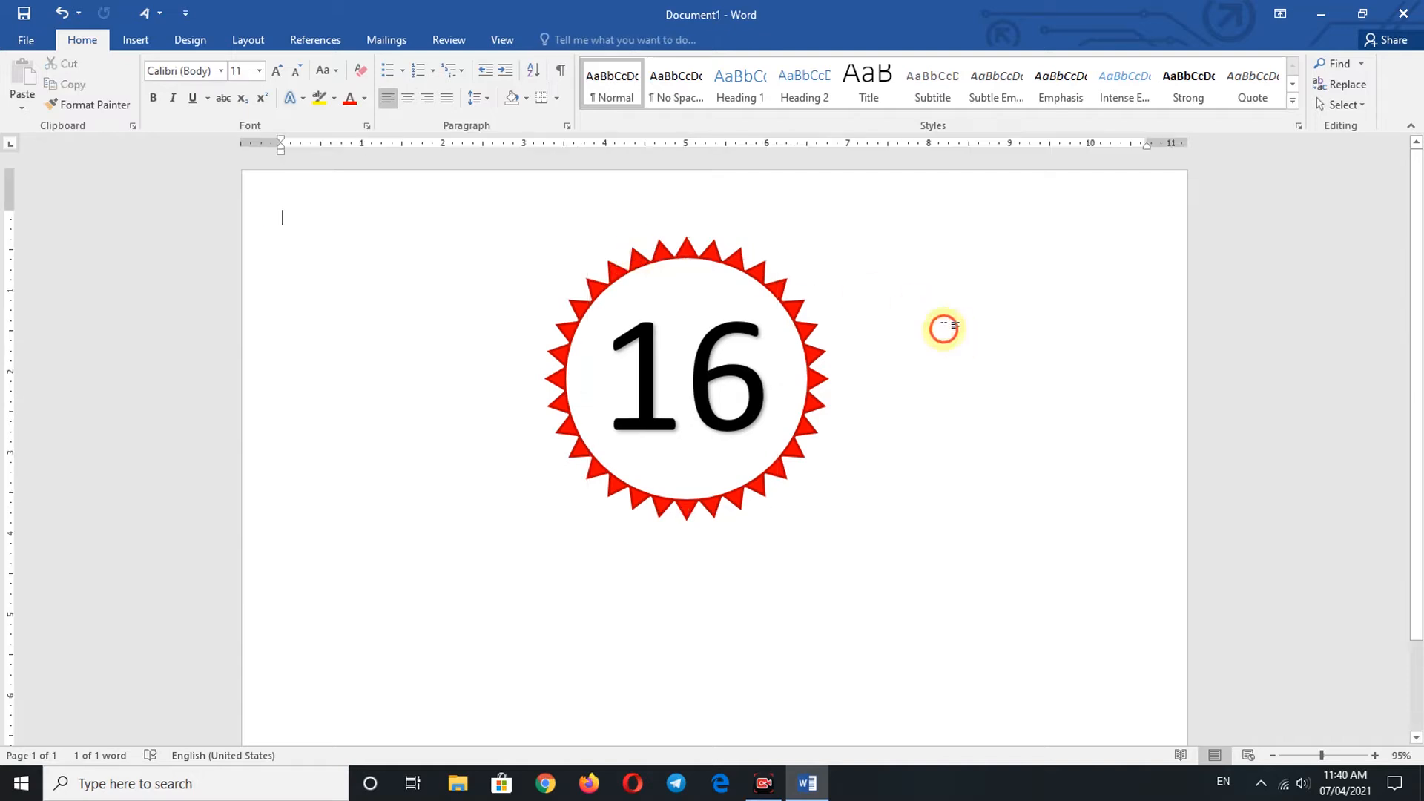
Draw a notched right arrow about 3.04" by 1.51" at the badge's lower left and rotate it to point diagonally up toward the badge
click(136, 39)
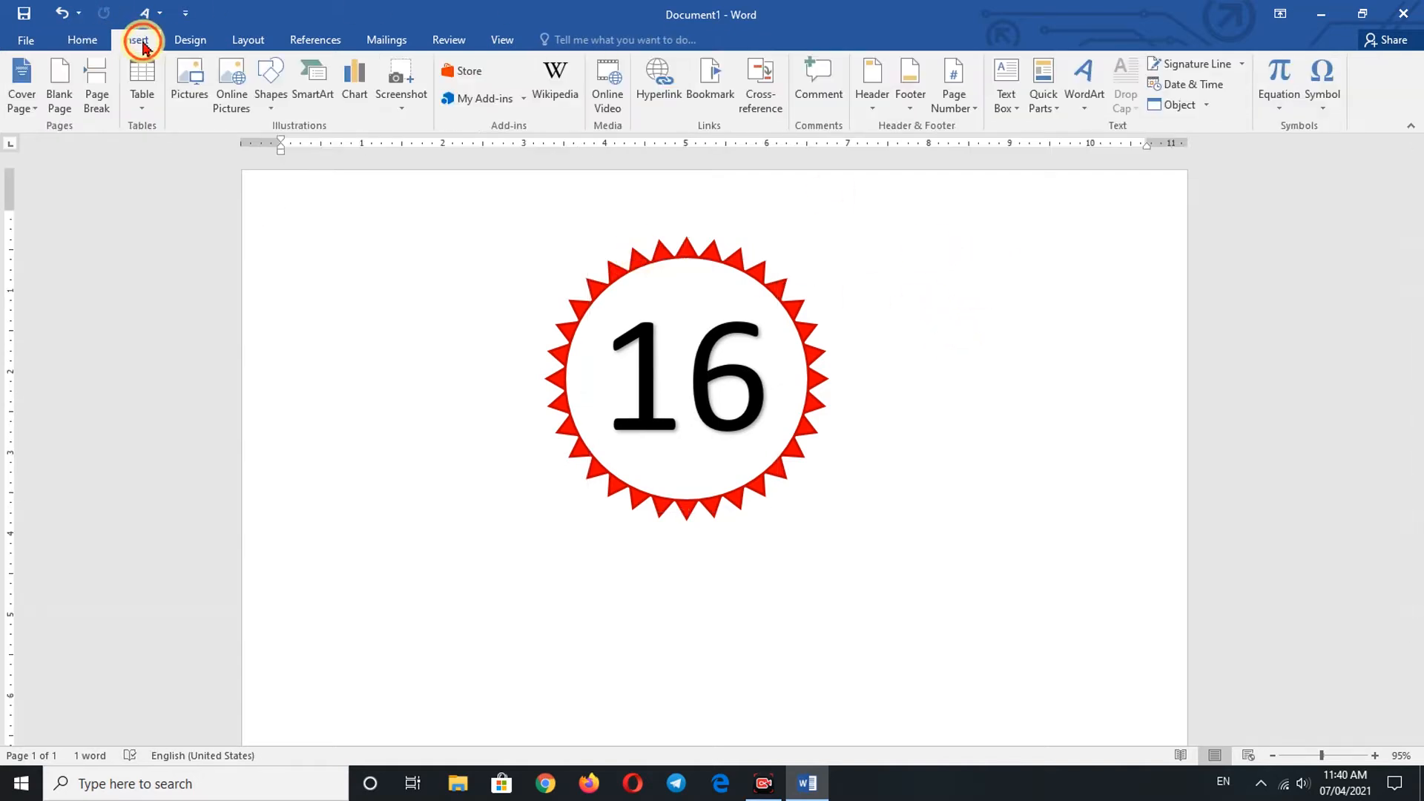
click(271, 110)
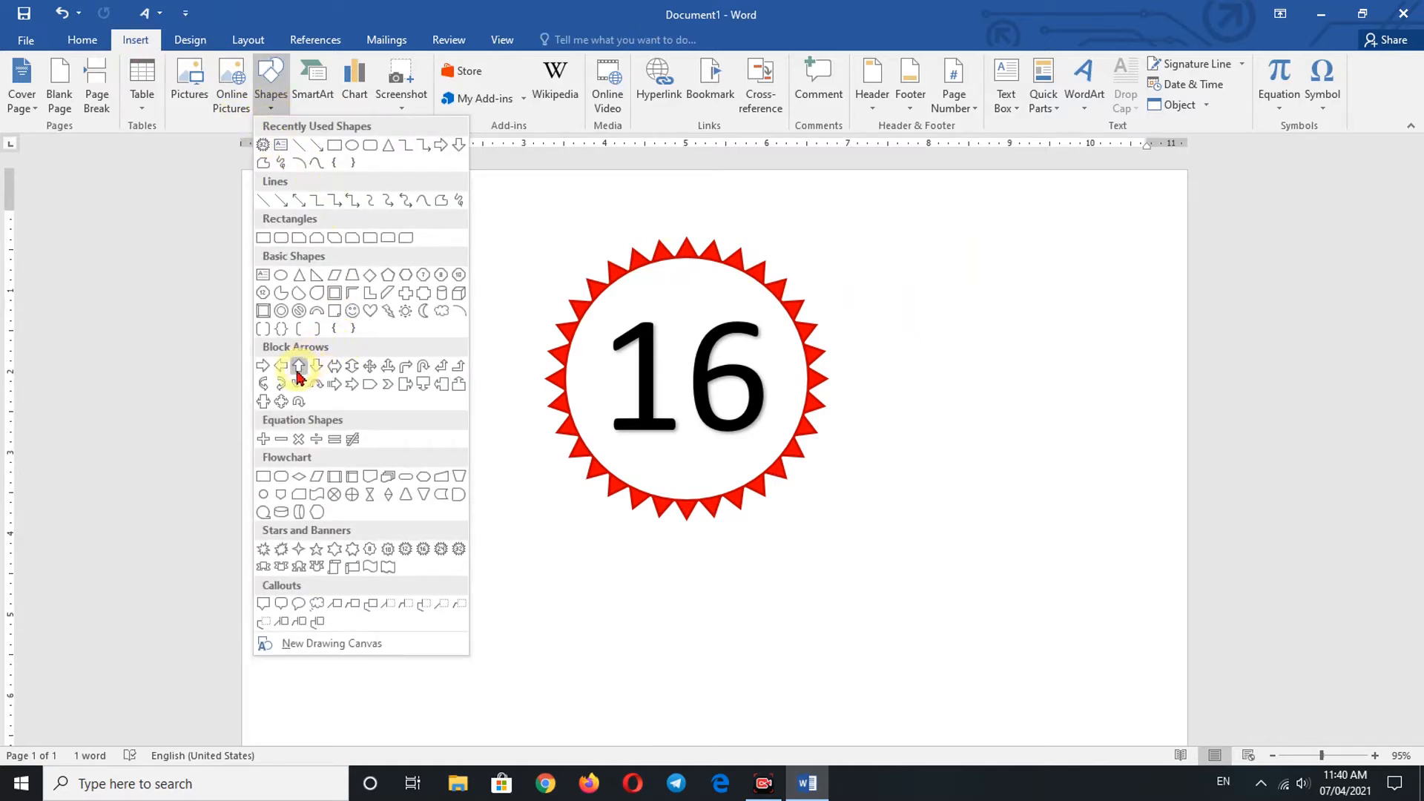
click(353, 385)
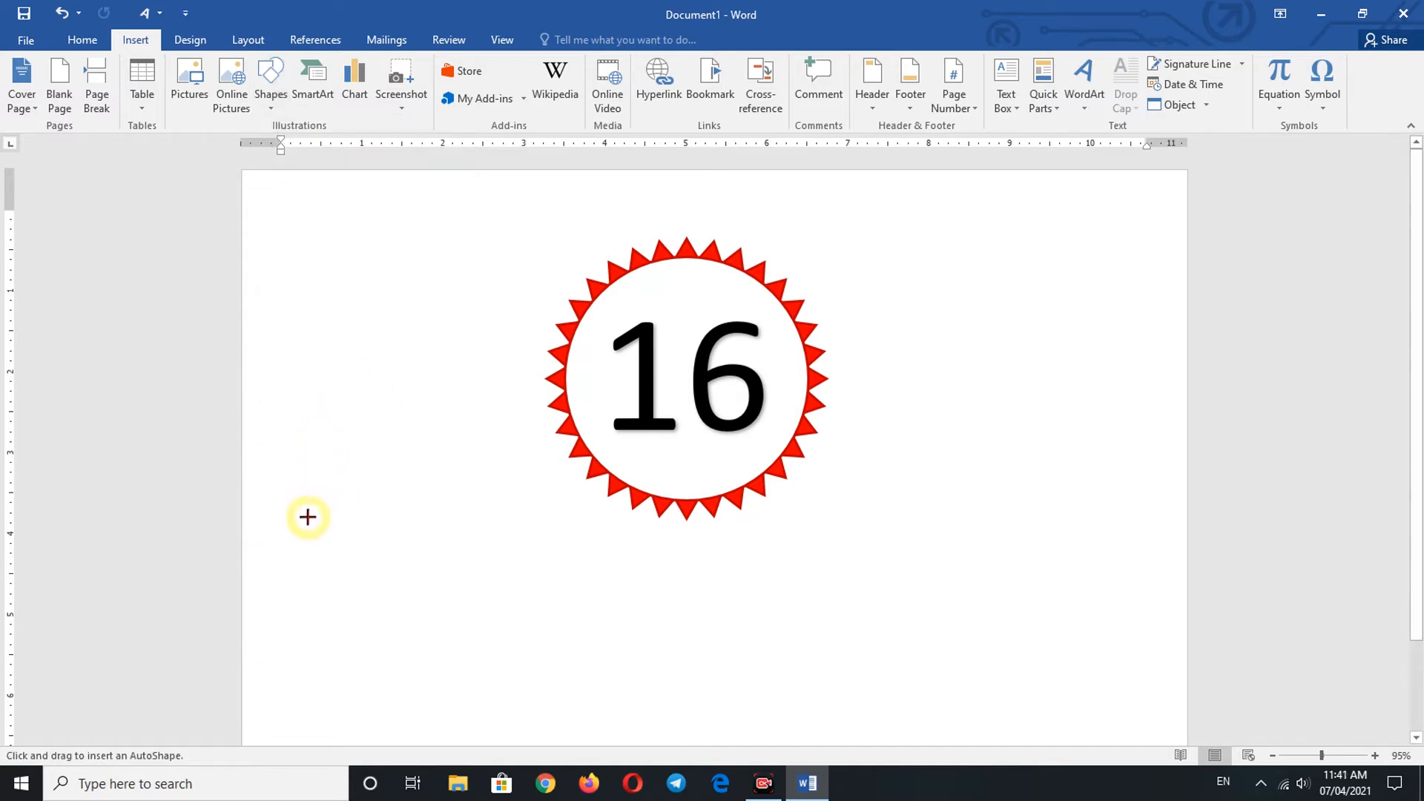
mouse_move(305, 528)
mouse_down()
mouse_move(438, 524)
mouse_move(470, 604)
mouse_move(534, 630)
mouse_move(540, 651)
mouse_up()
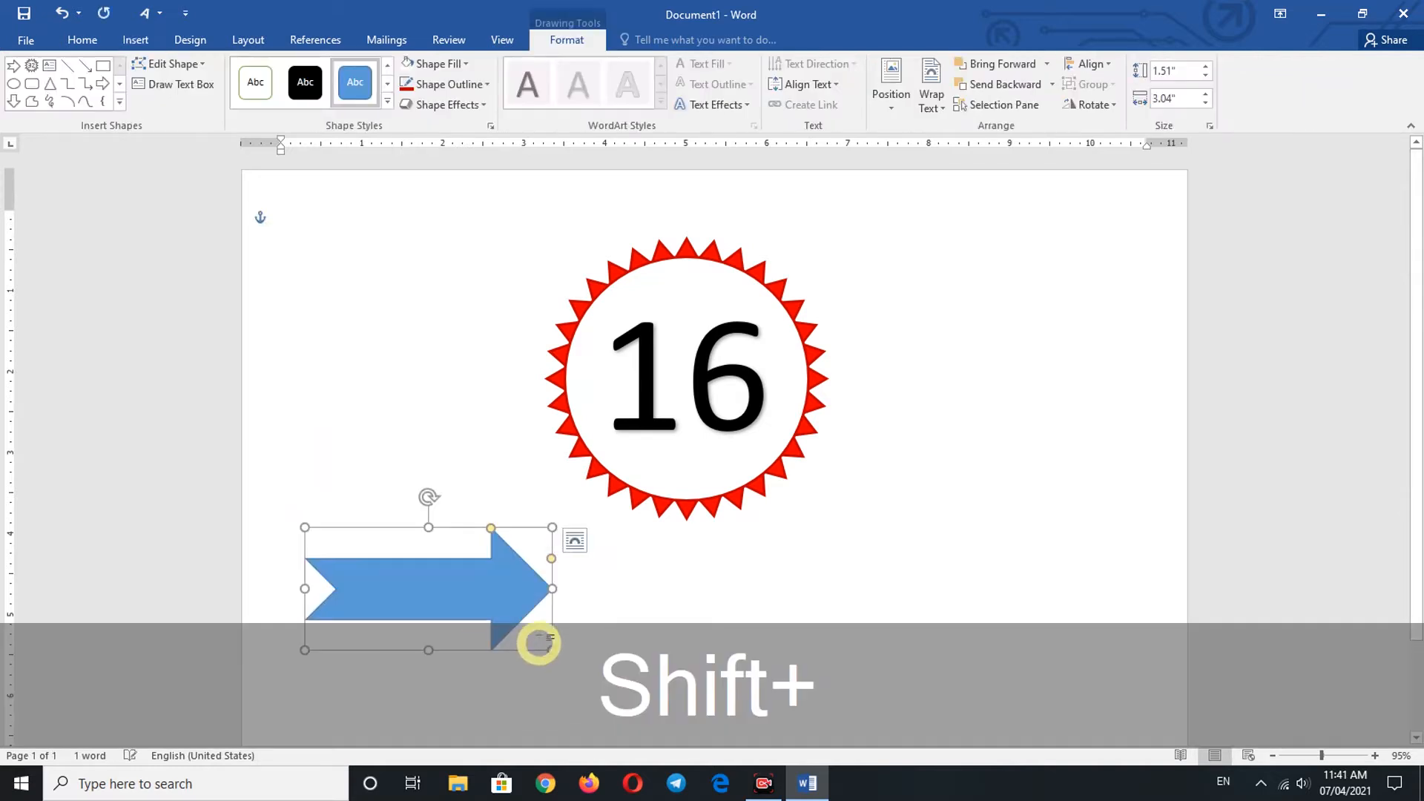
drag(428, 498, 371, 527)
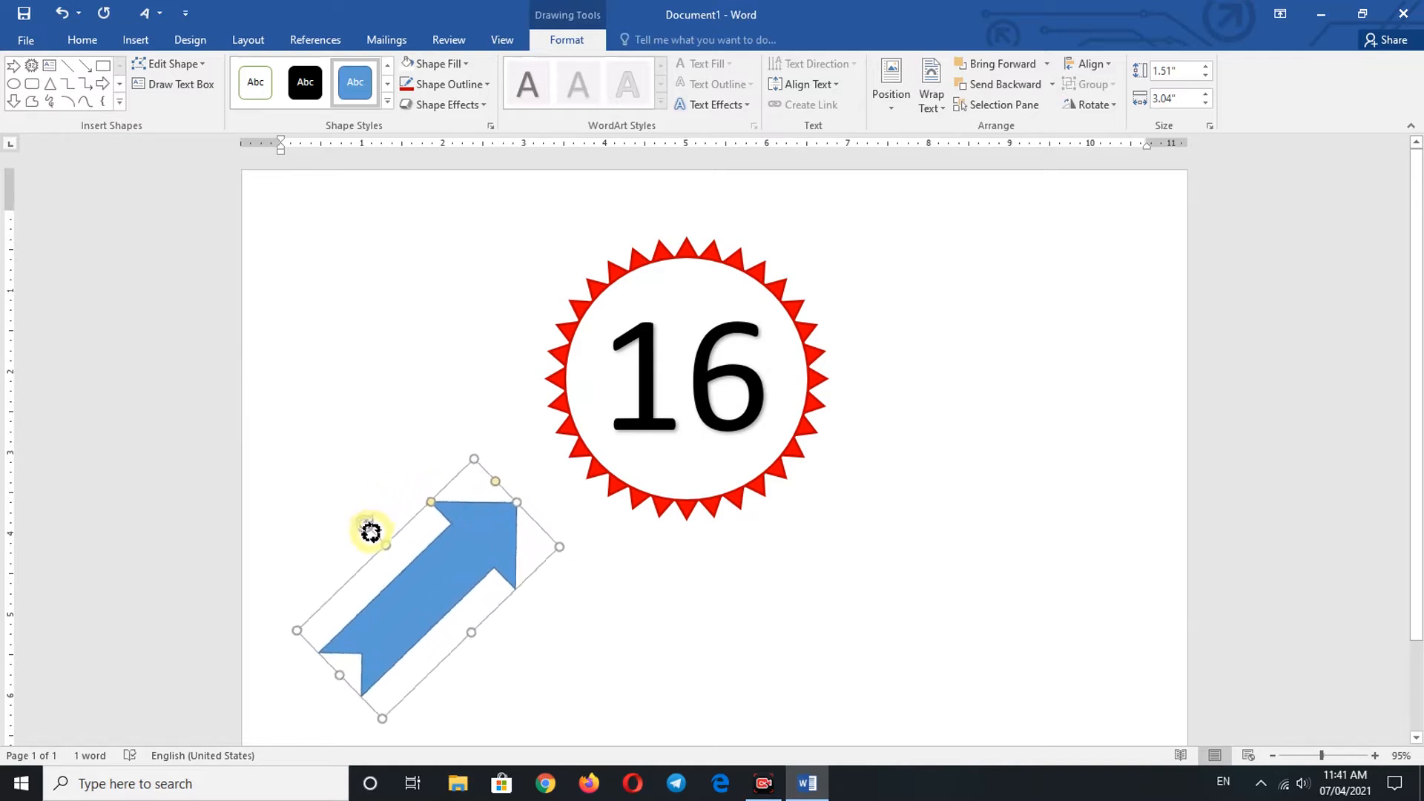
drag(467, 562, 463, 487)
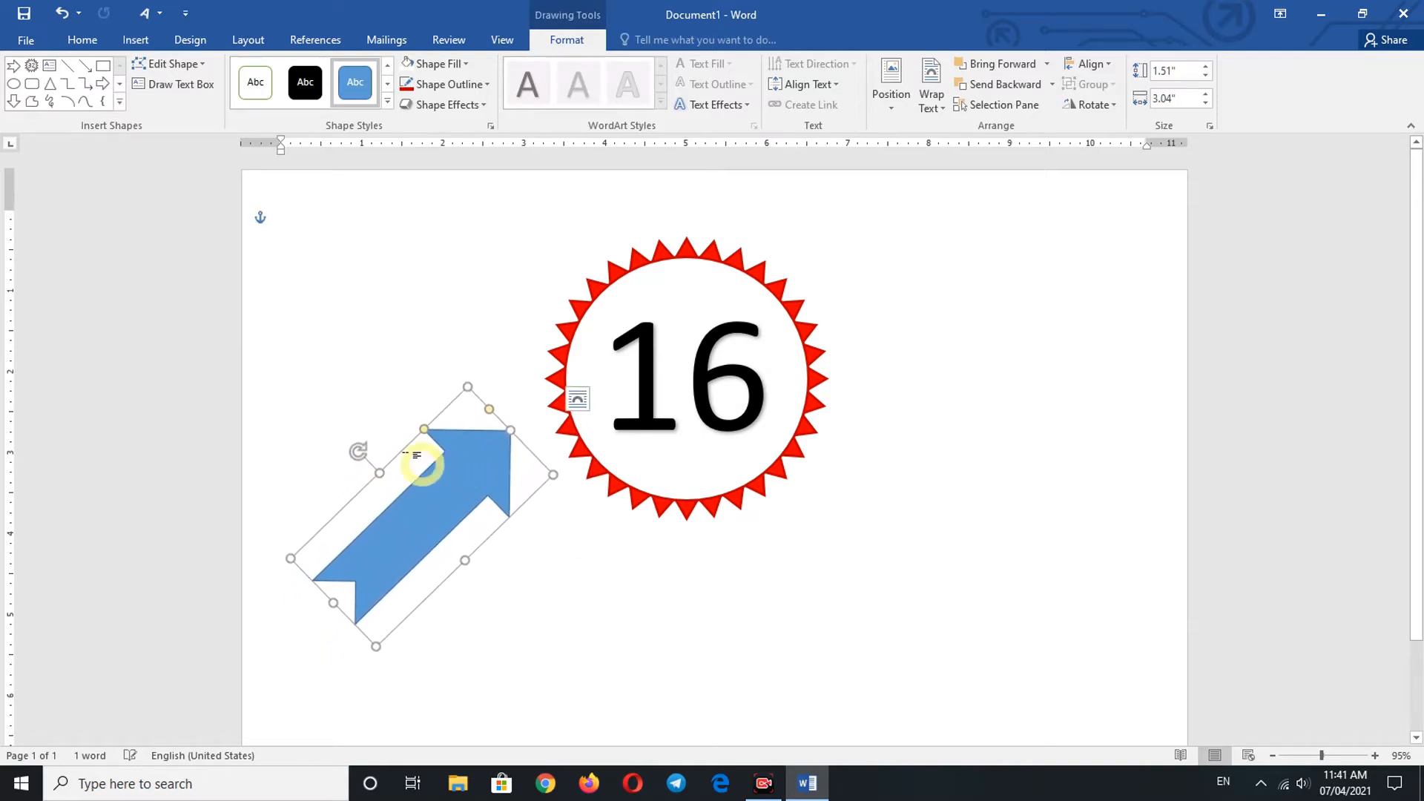
Edit the arrow's points to curve both long sides of its shaft inward, forming a narrow waist
click(201, 65)
mouse_move(187, 89)
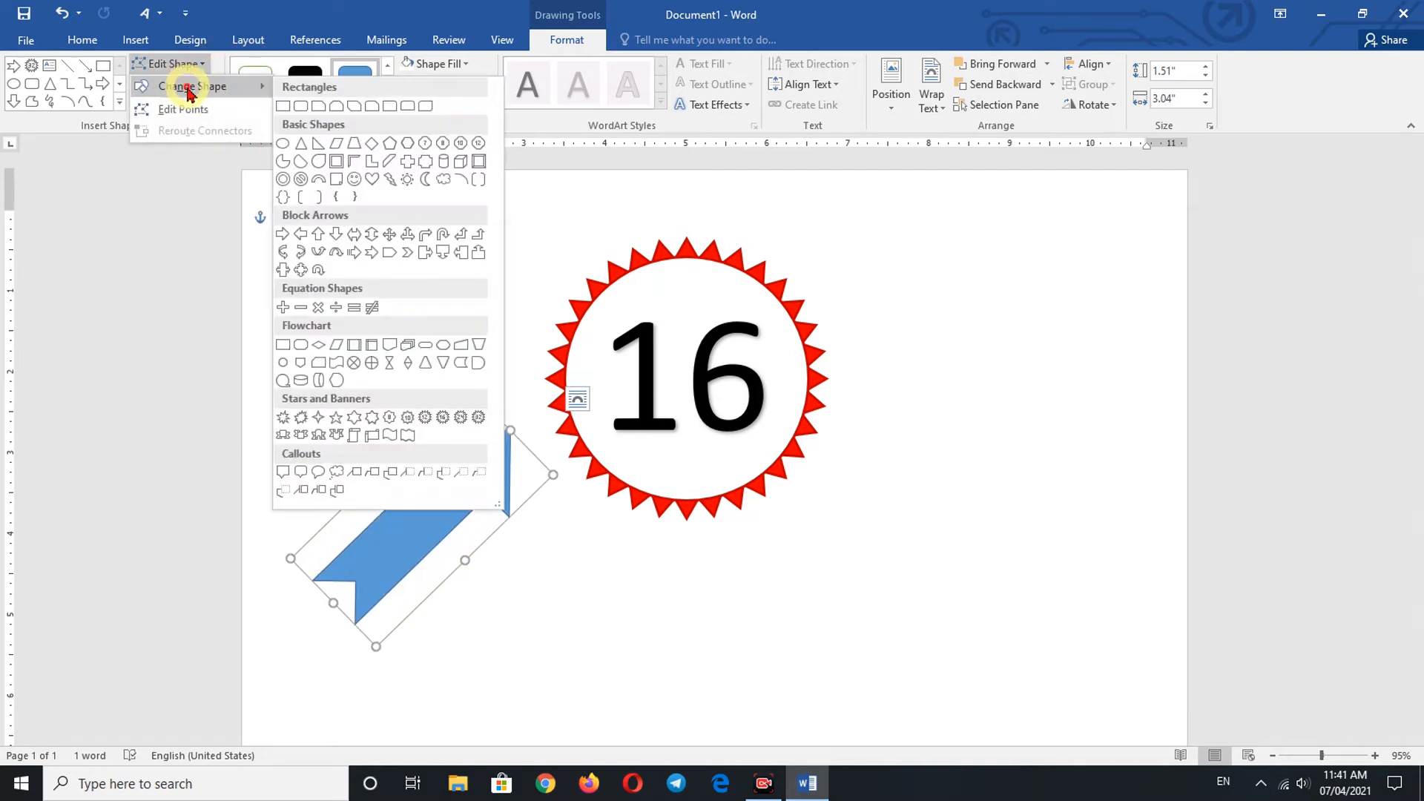
click(178, 110)
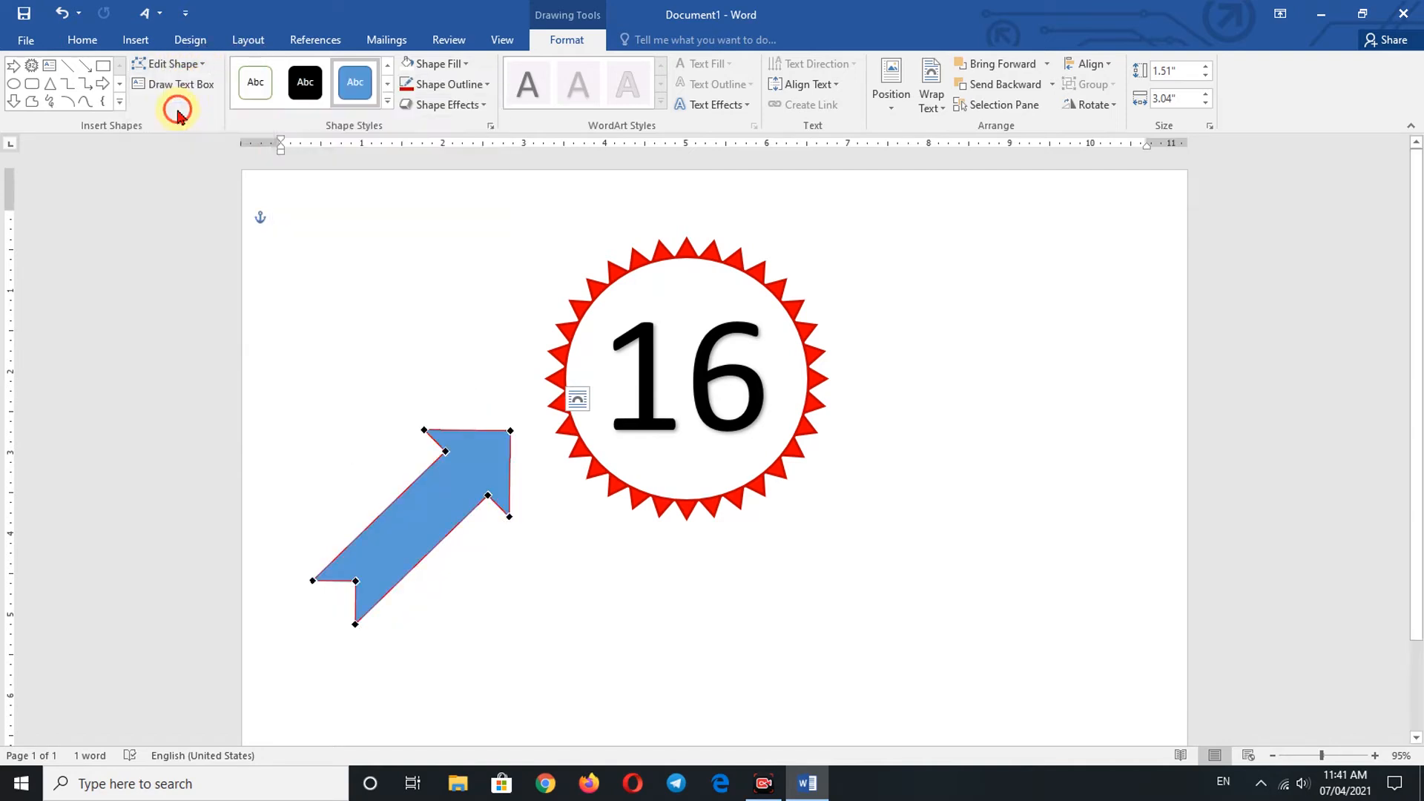
click(399, 513)
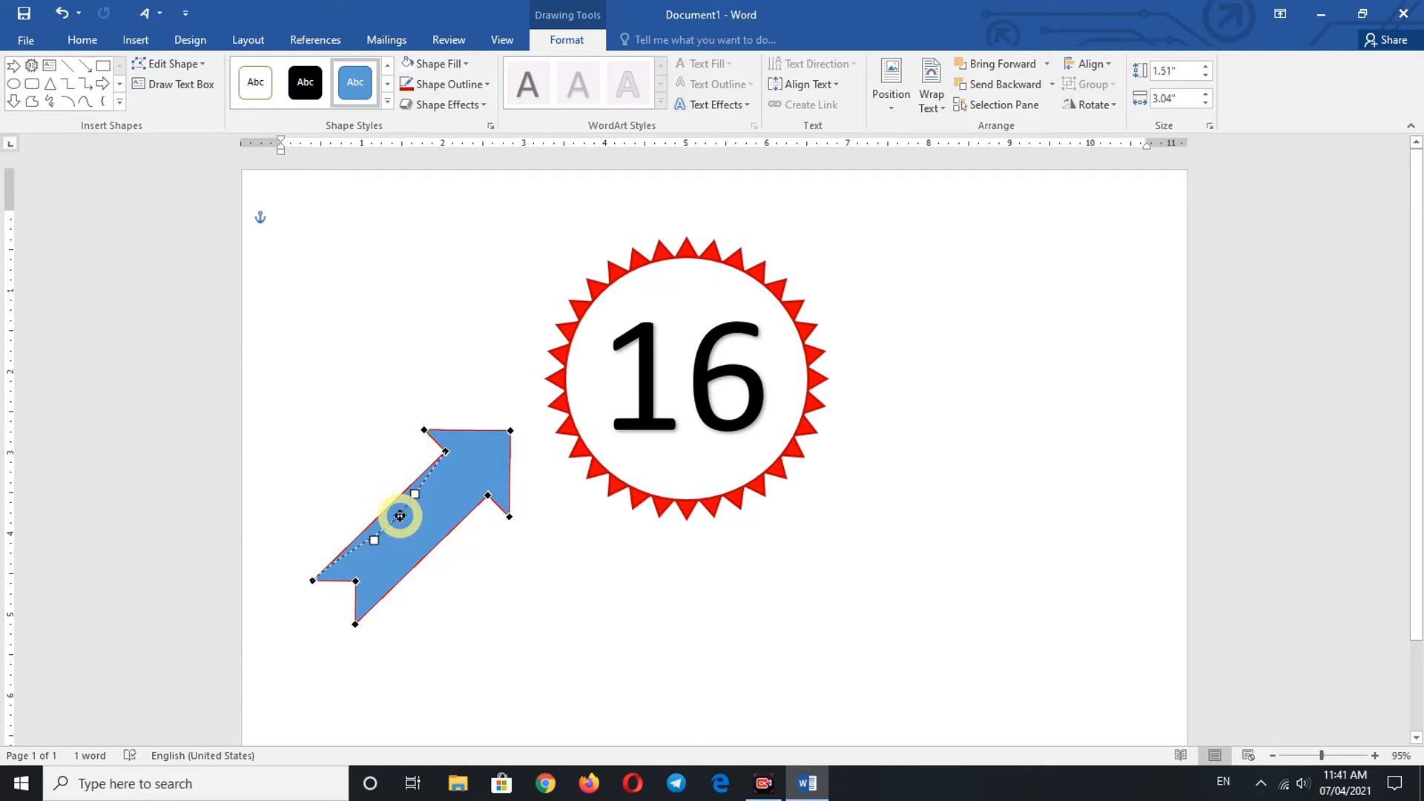
drag(407, 515, 422, 541)
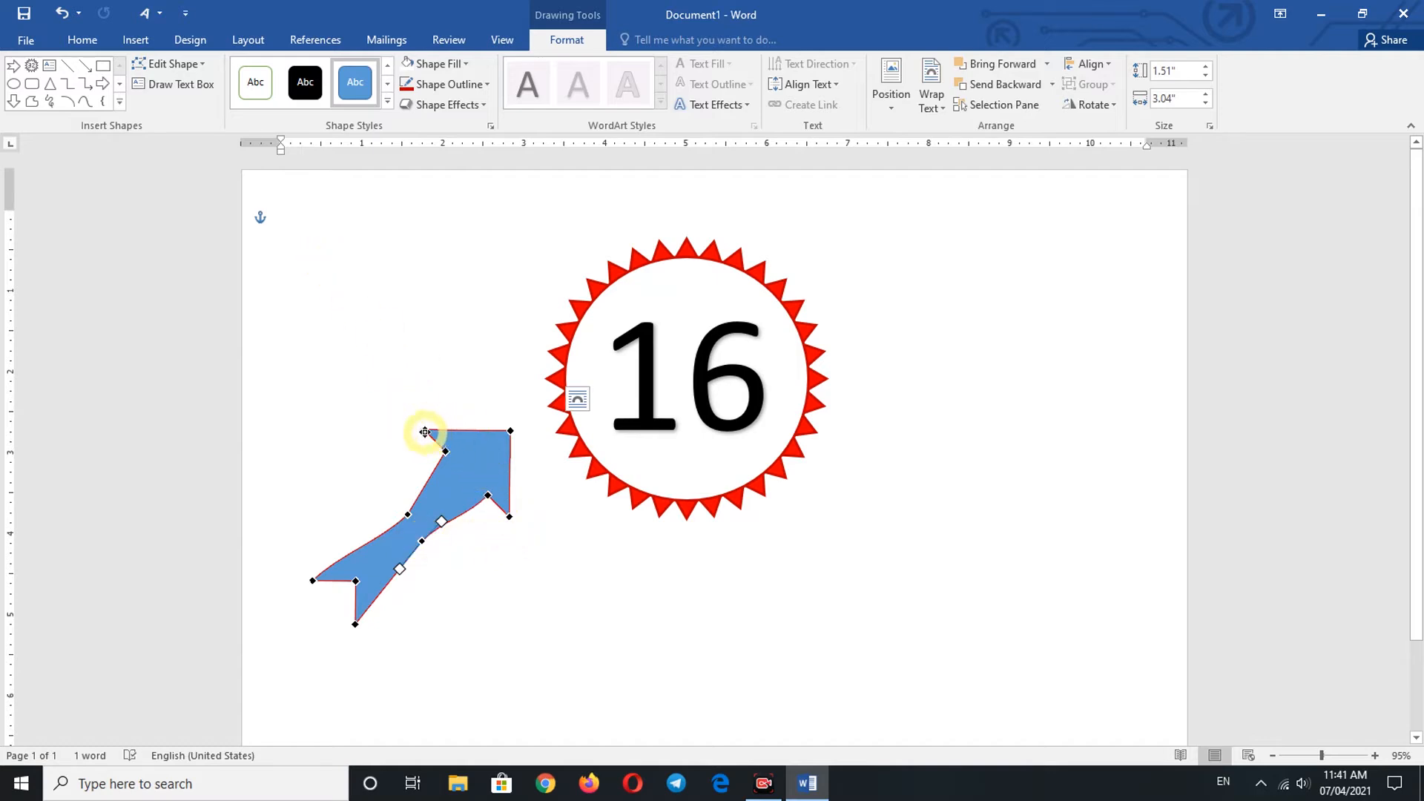
Pull the arrowhead's two outer corner points in against the shaft to remove the barbs, and finish point editing
drag(424, 431, 449, 449)
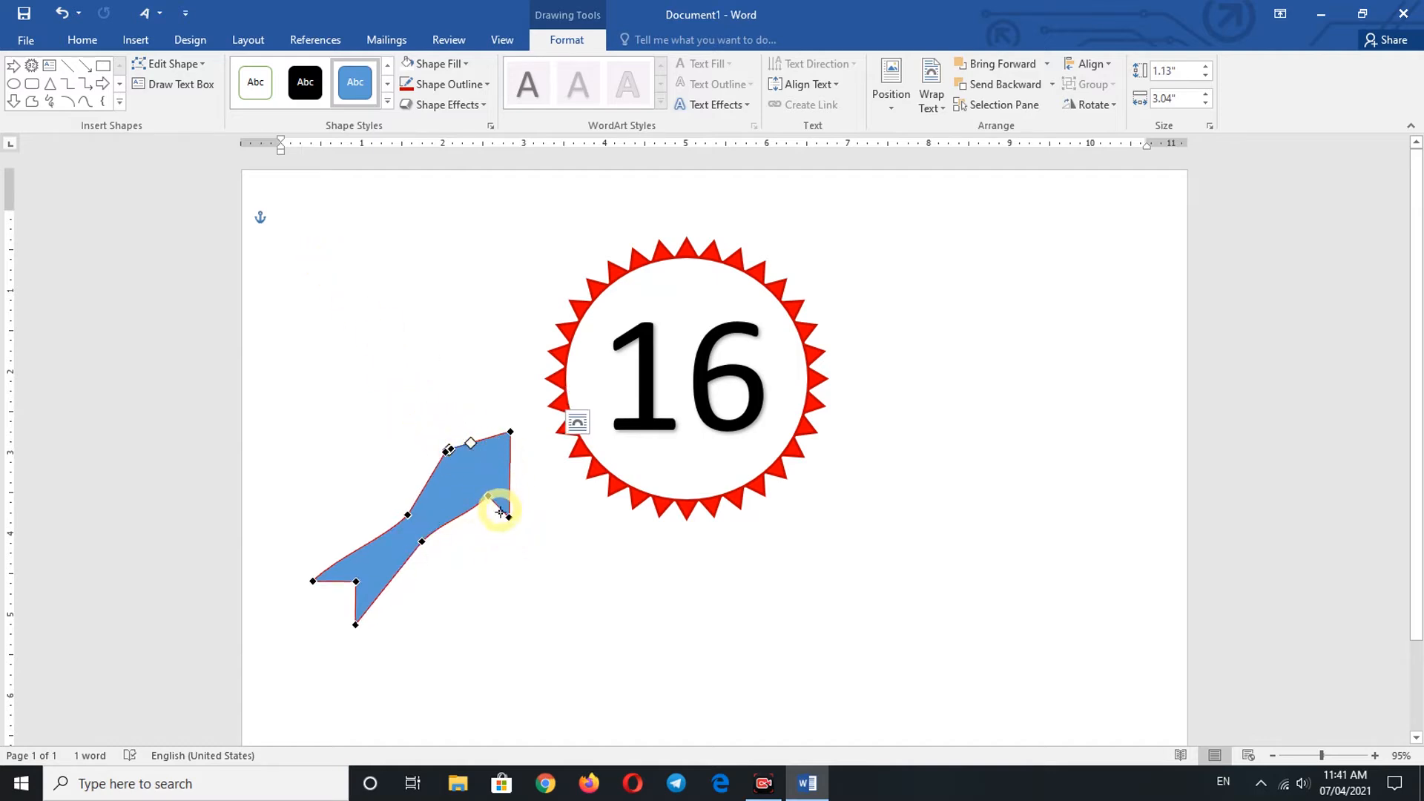
drag(508, 514, 491, 483)
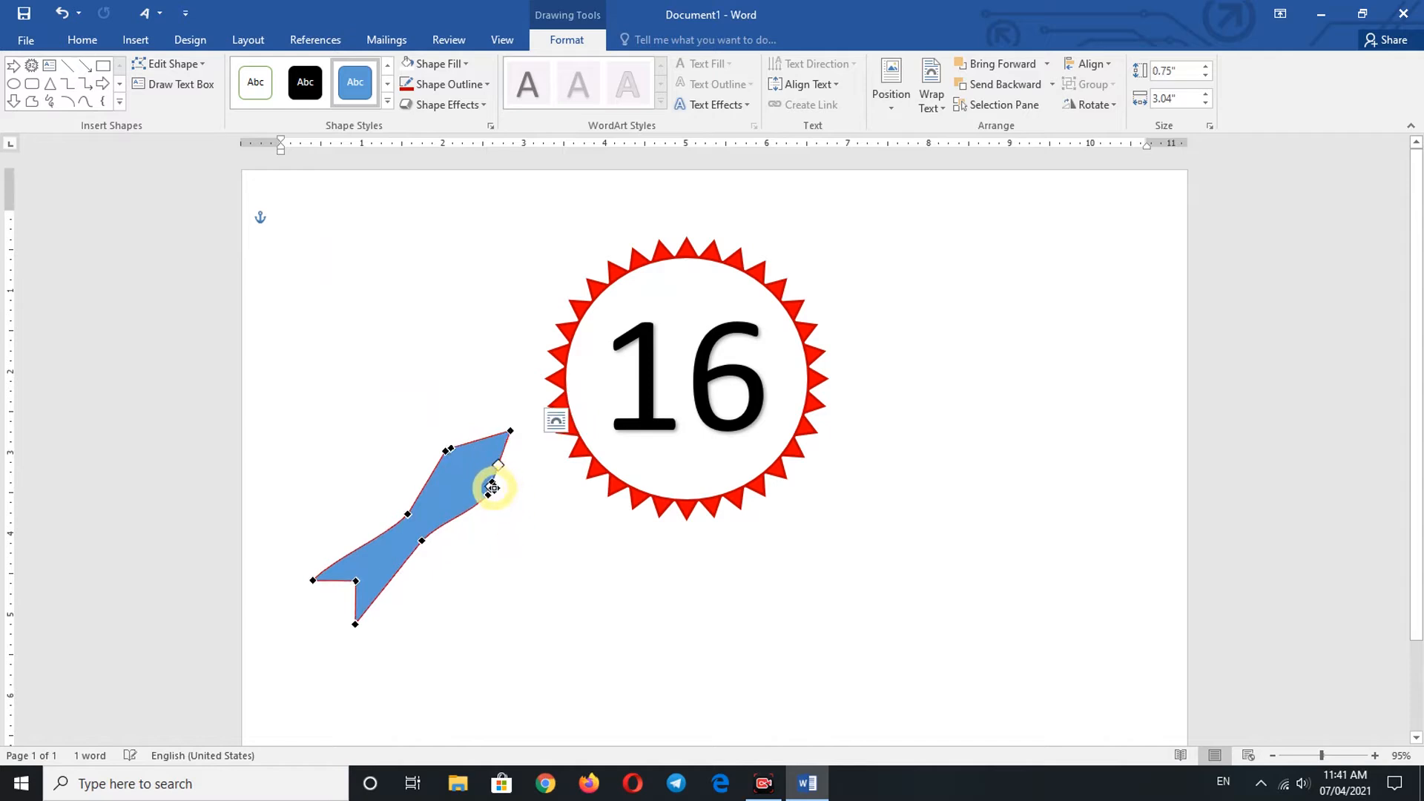
click(454, 481)
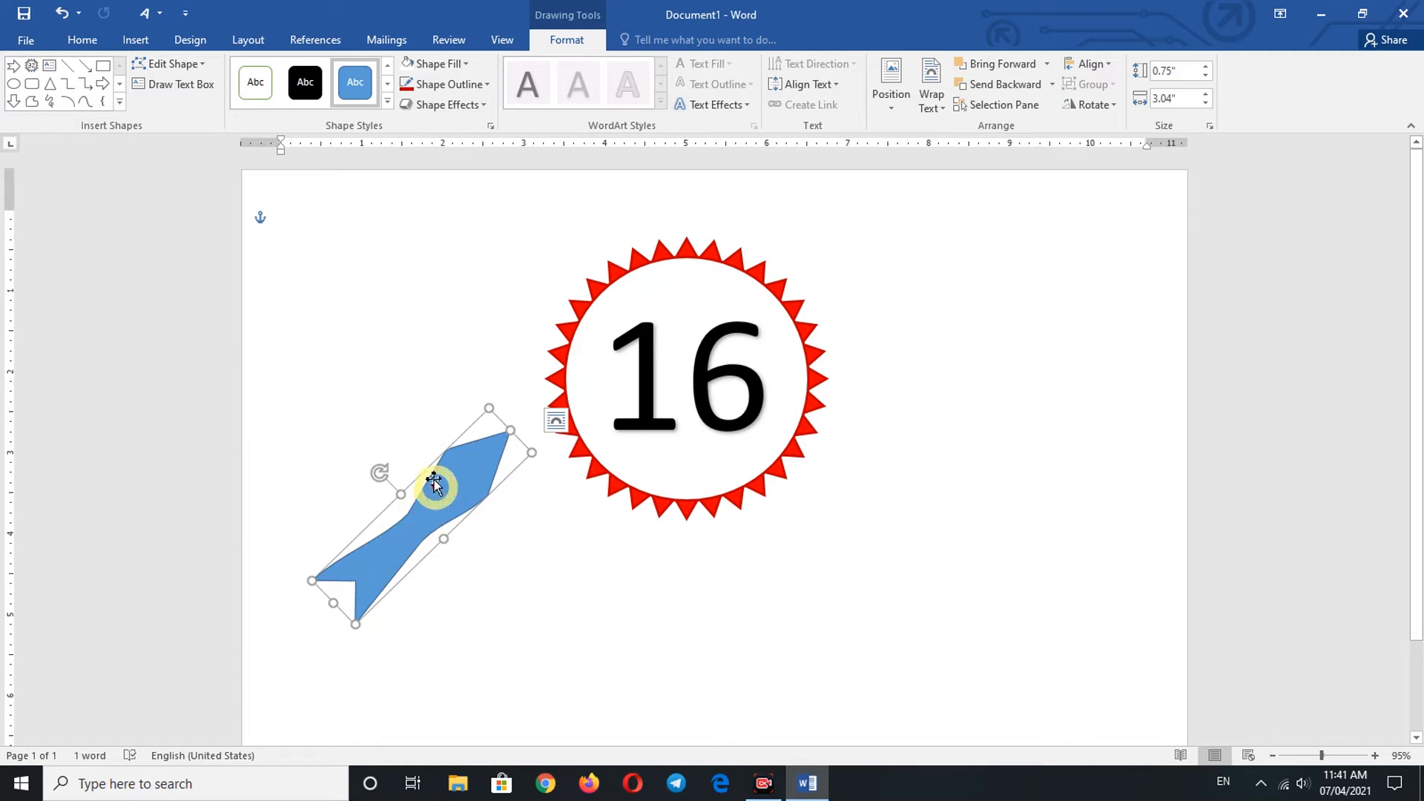
Give the reshaped ribbon a dark red fill and a red outline
click(467, 84)
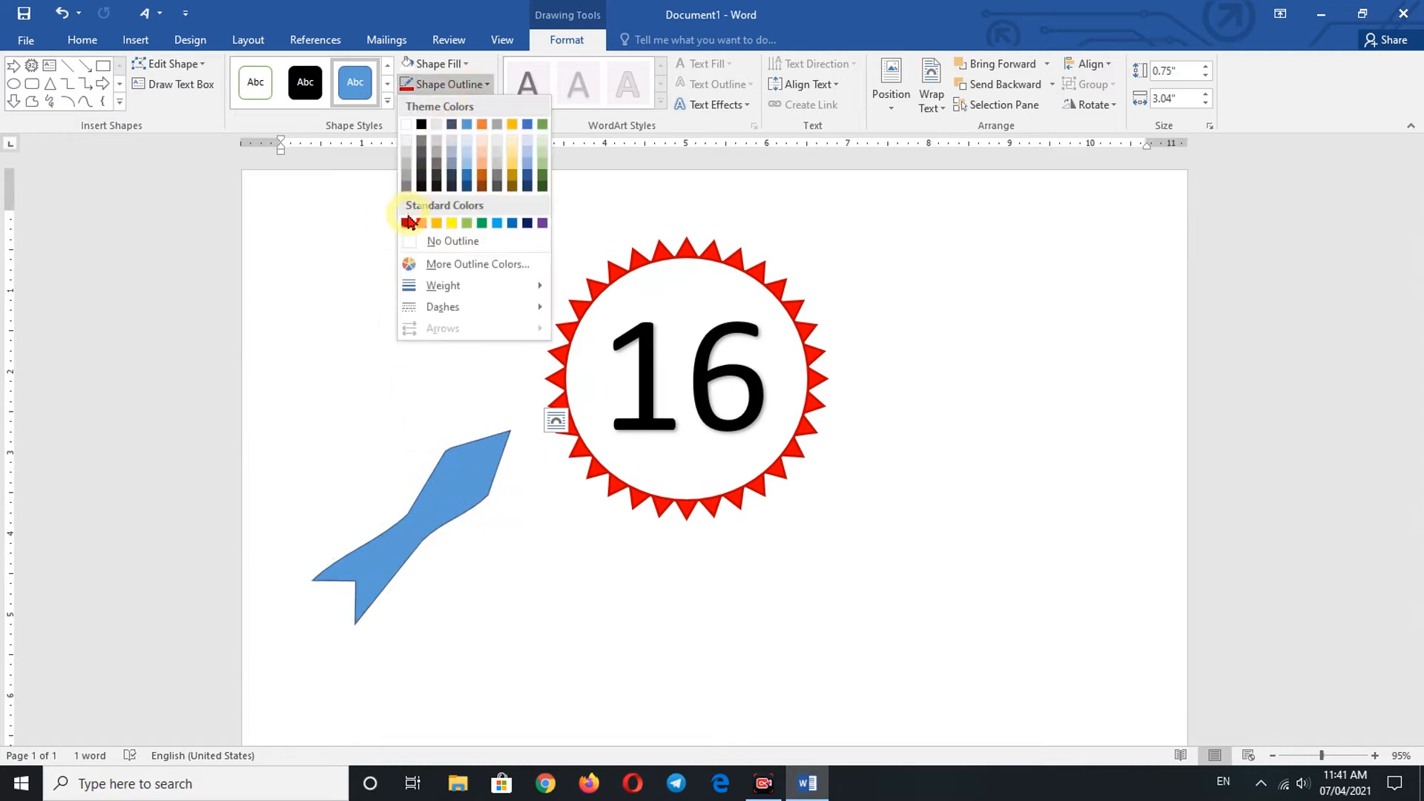
click(459, 64)
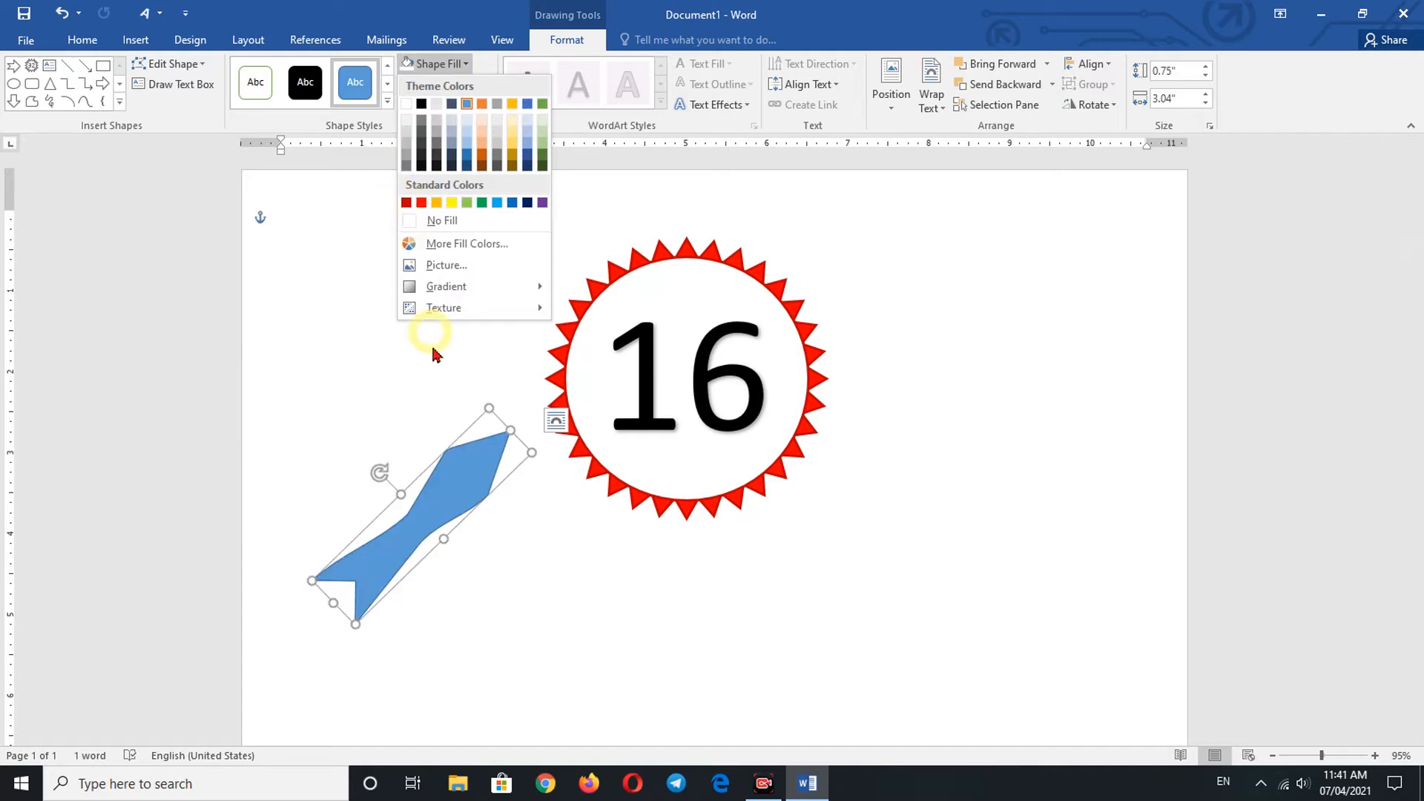
click(405, 202)
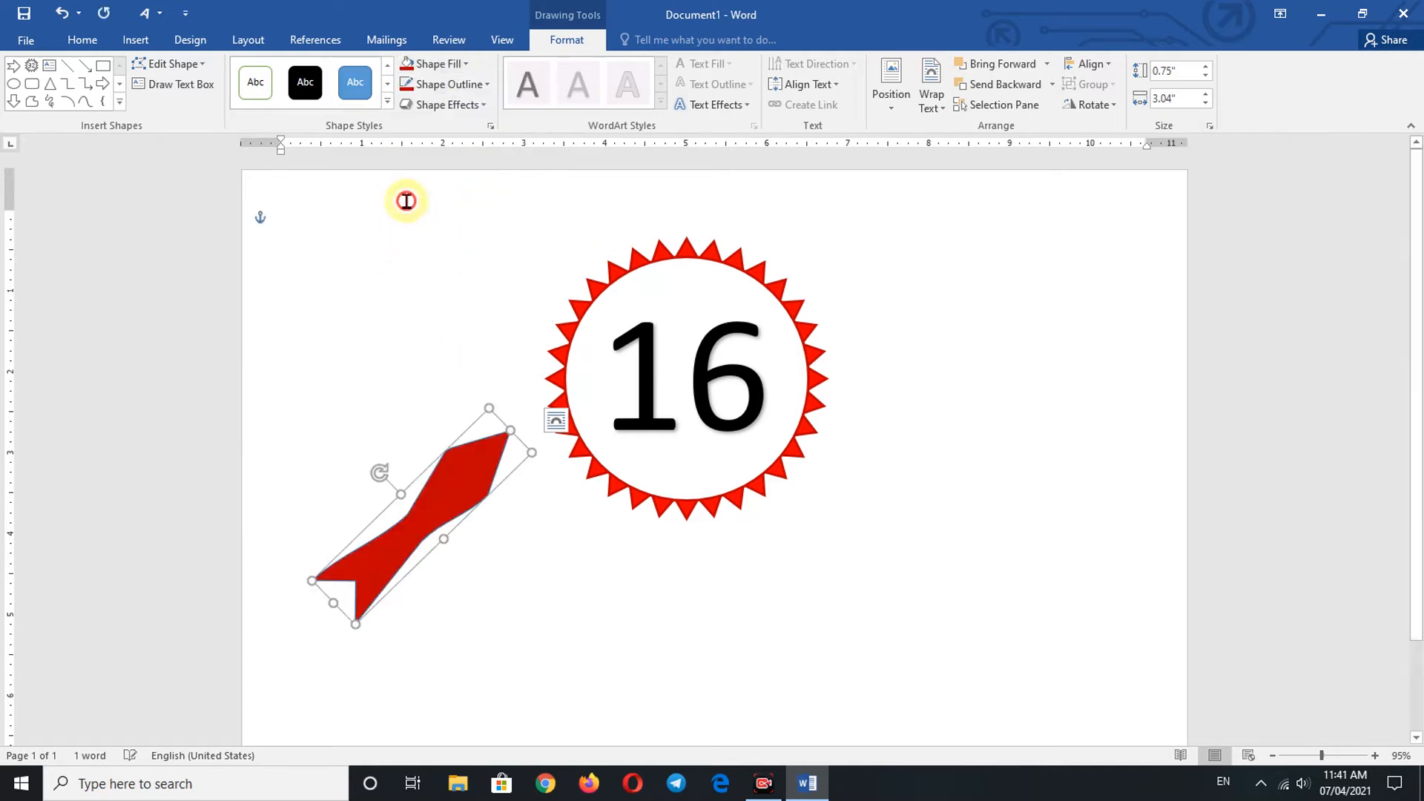
click(461, 84)
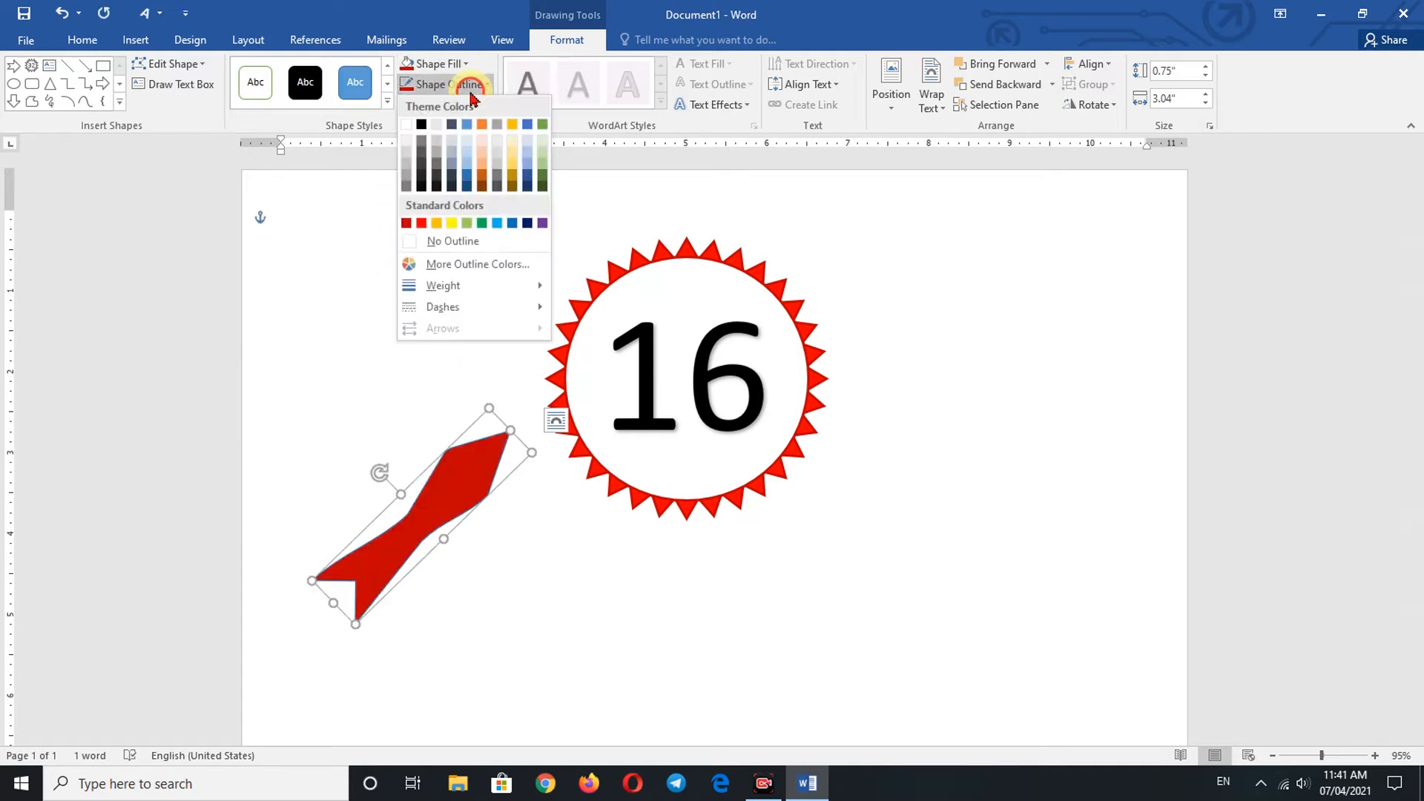
click(422, 223)
click(457, 483)
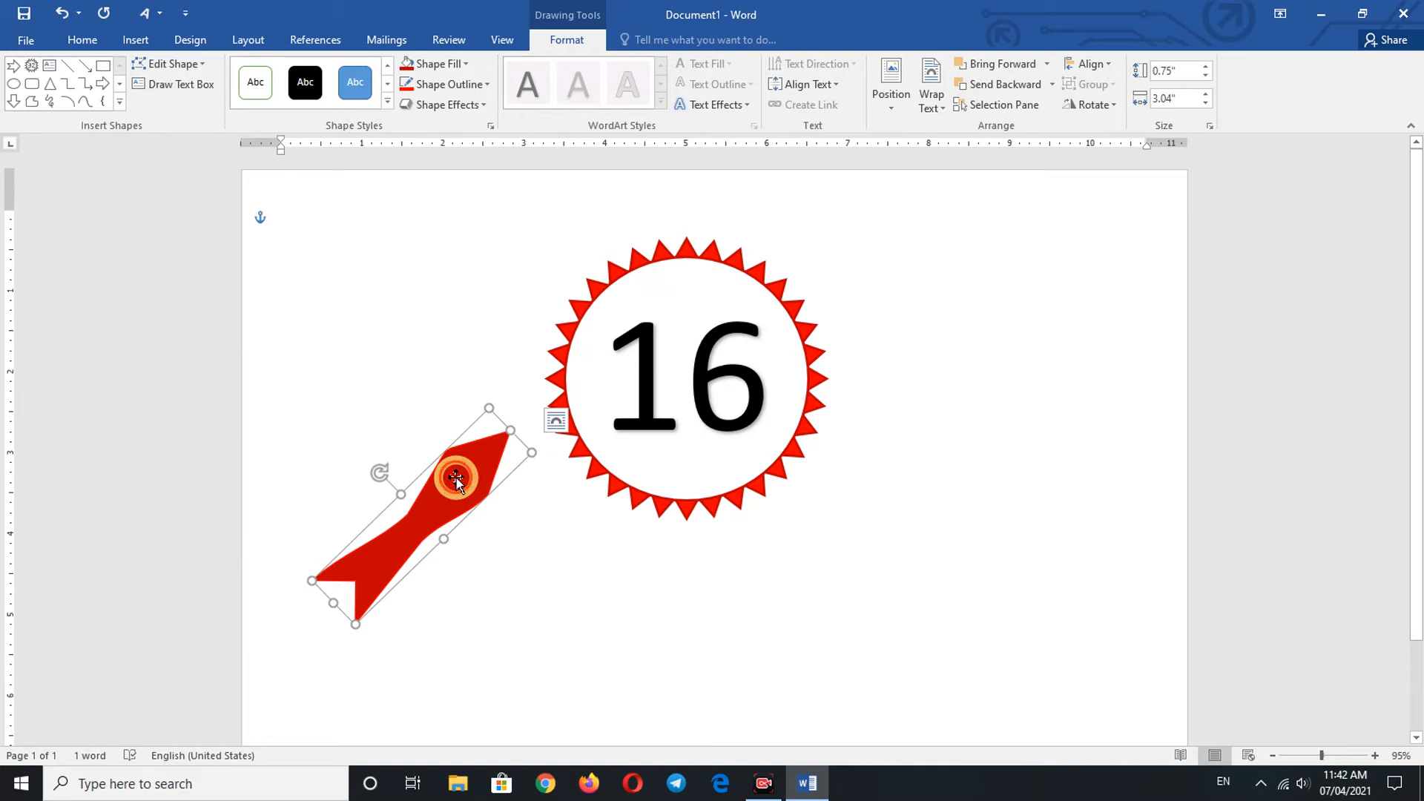
Move the ribbon onto the badge's lower-left edge and send it backward until it lies behind the spiked star
drag(456, 477, 603, 491)
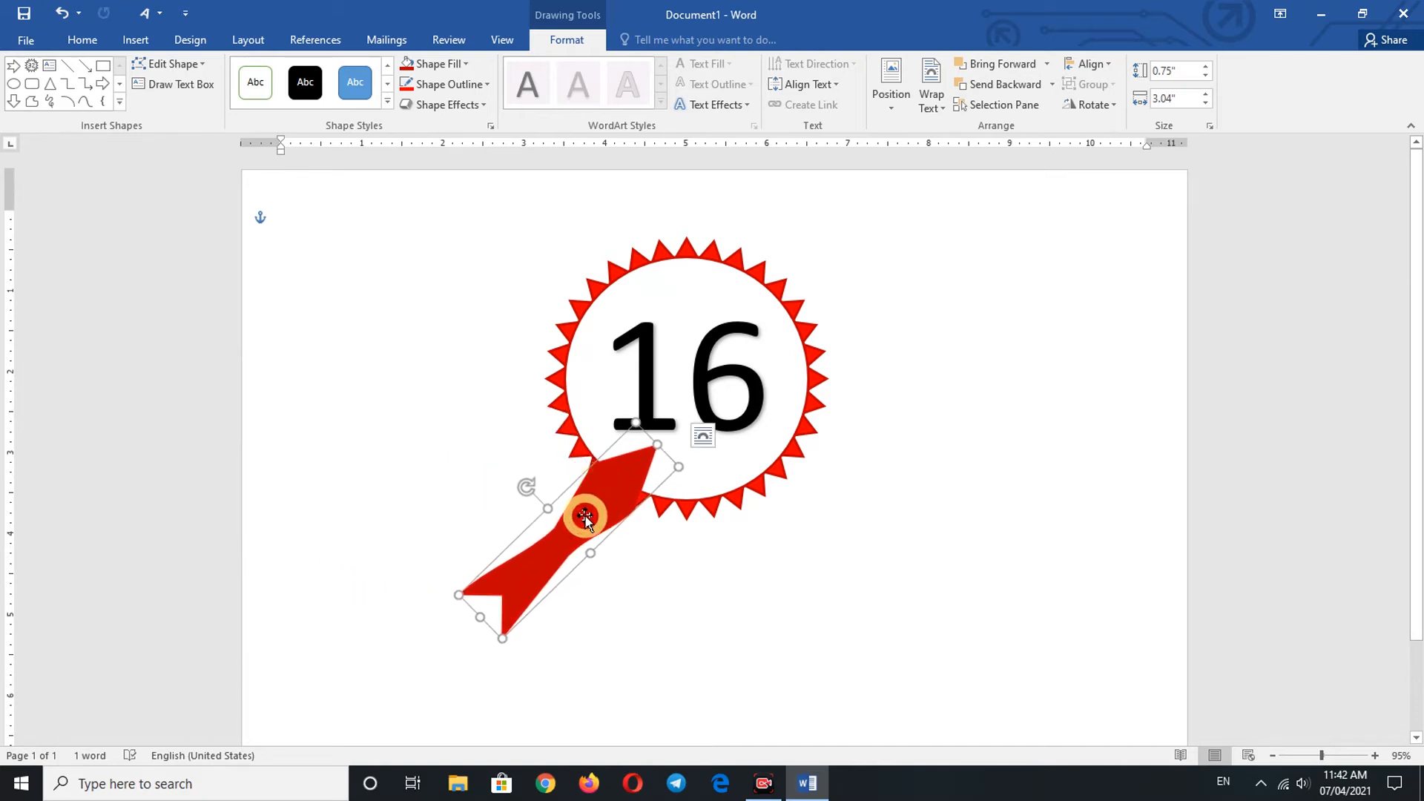
click(1009, 94)
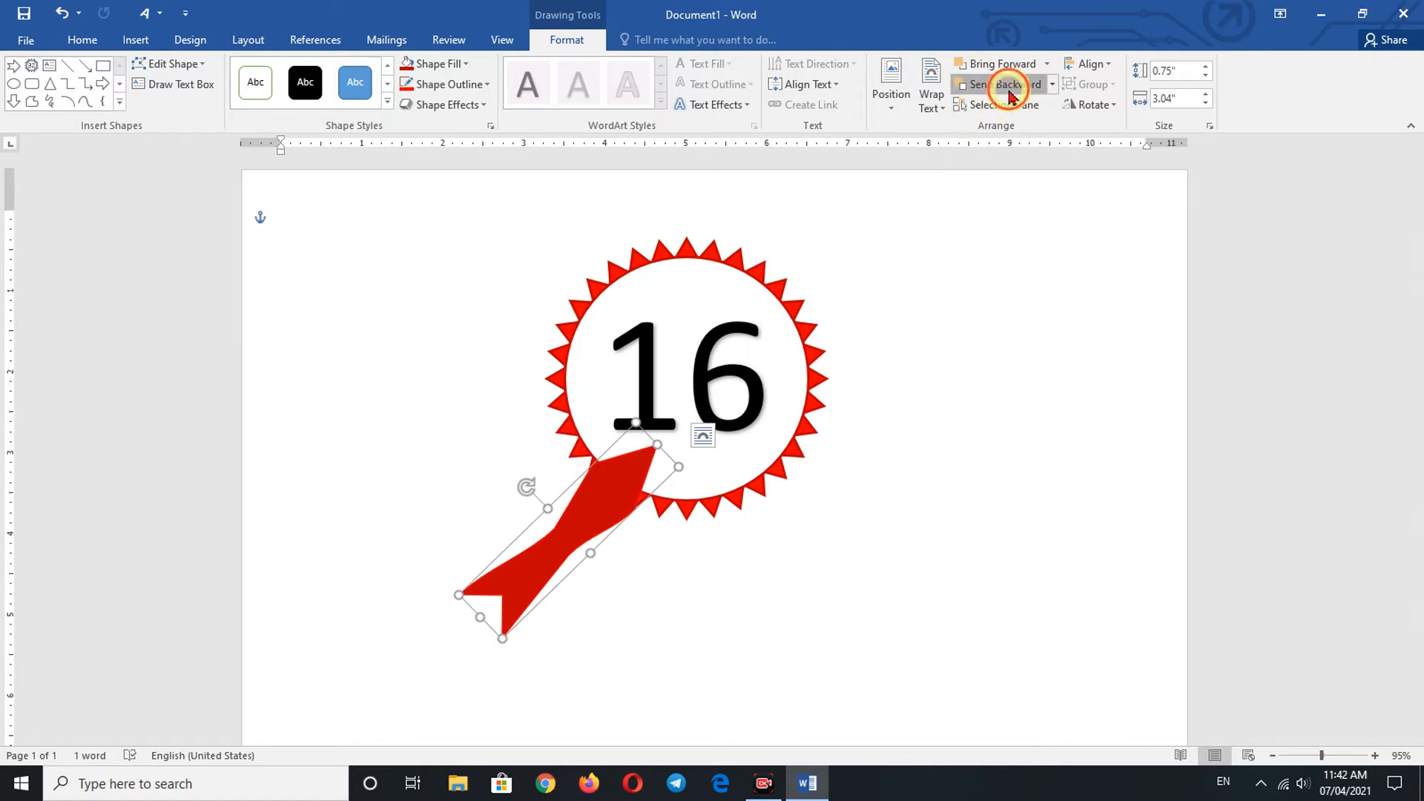
click(1012, 88)
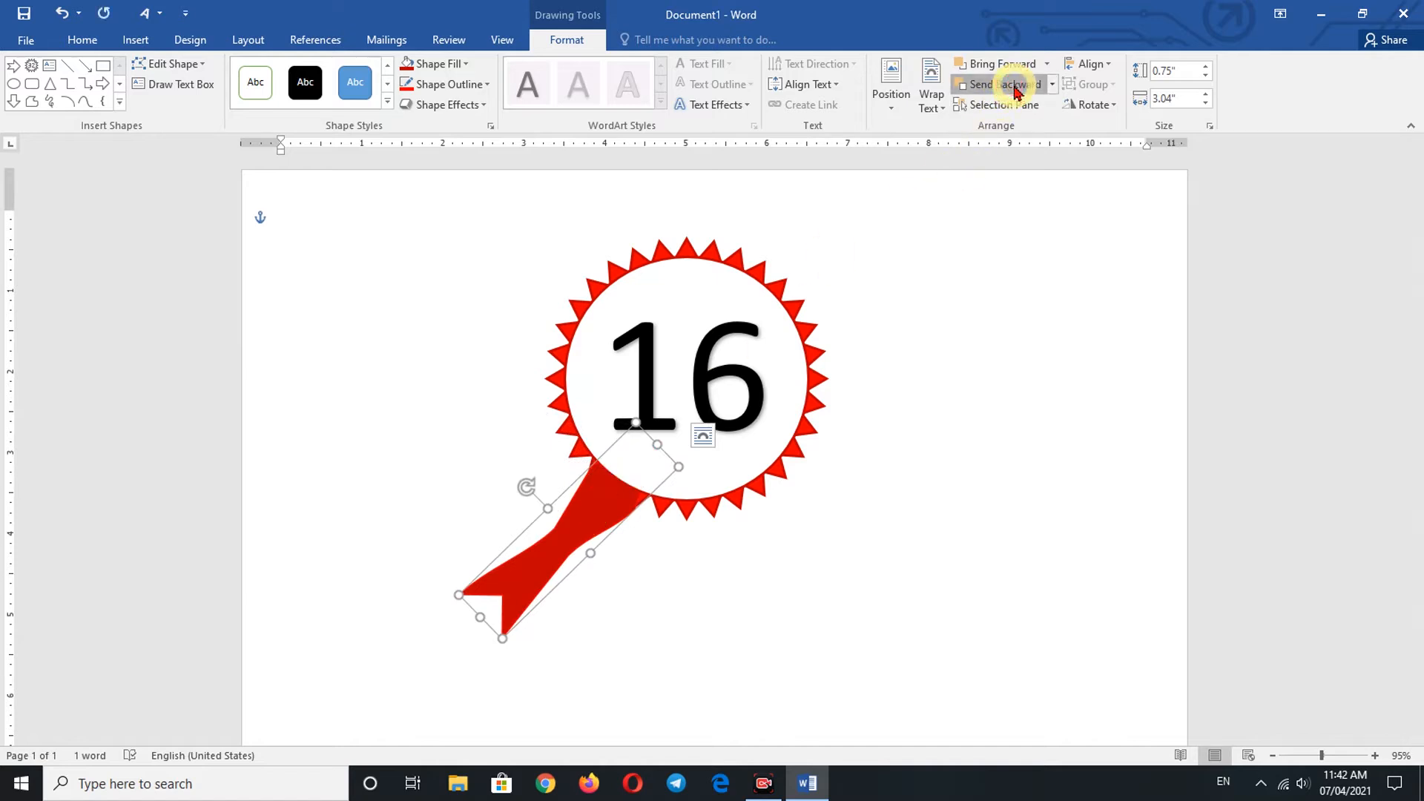
click(1052, 86)
click(1023, 113)
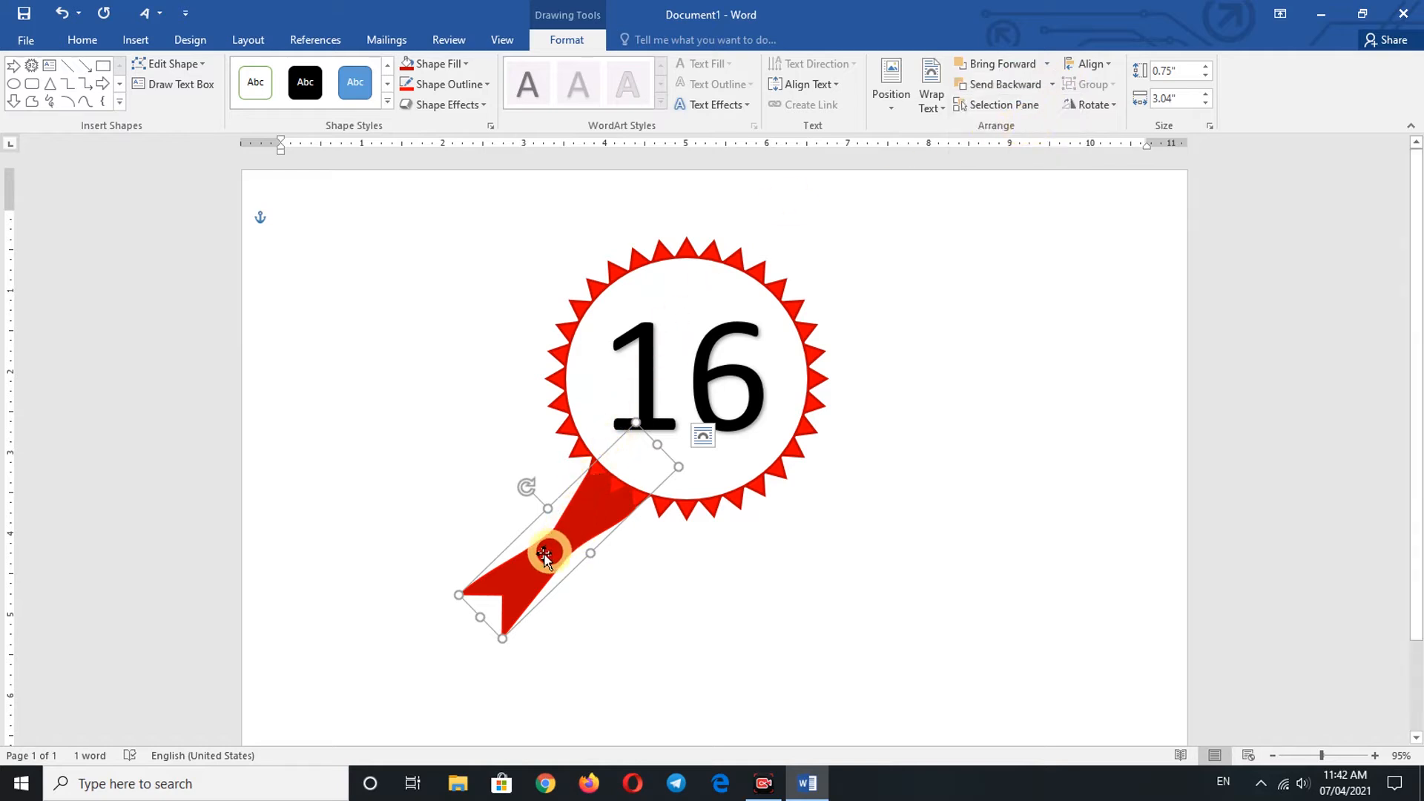
Tuck the ribbon further under the badge and enlarge it to about 3.54" long and 0.88" wide
drag(538, 569, 562, 536)
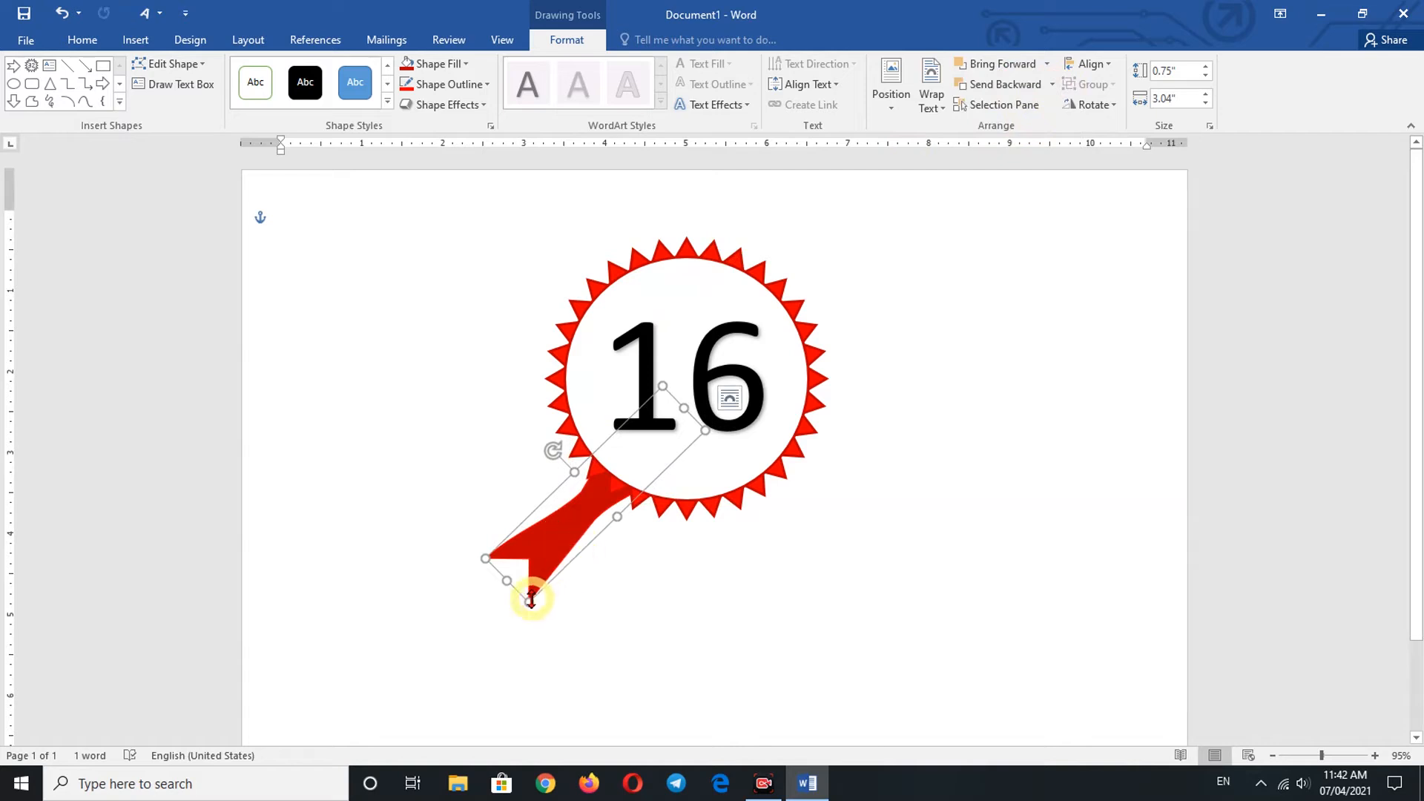
drag(531, 599, 530, 606)
drag(529, 614, 557, 543)
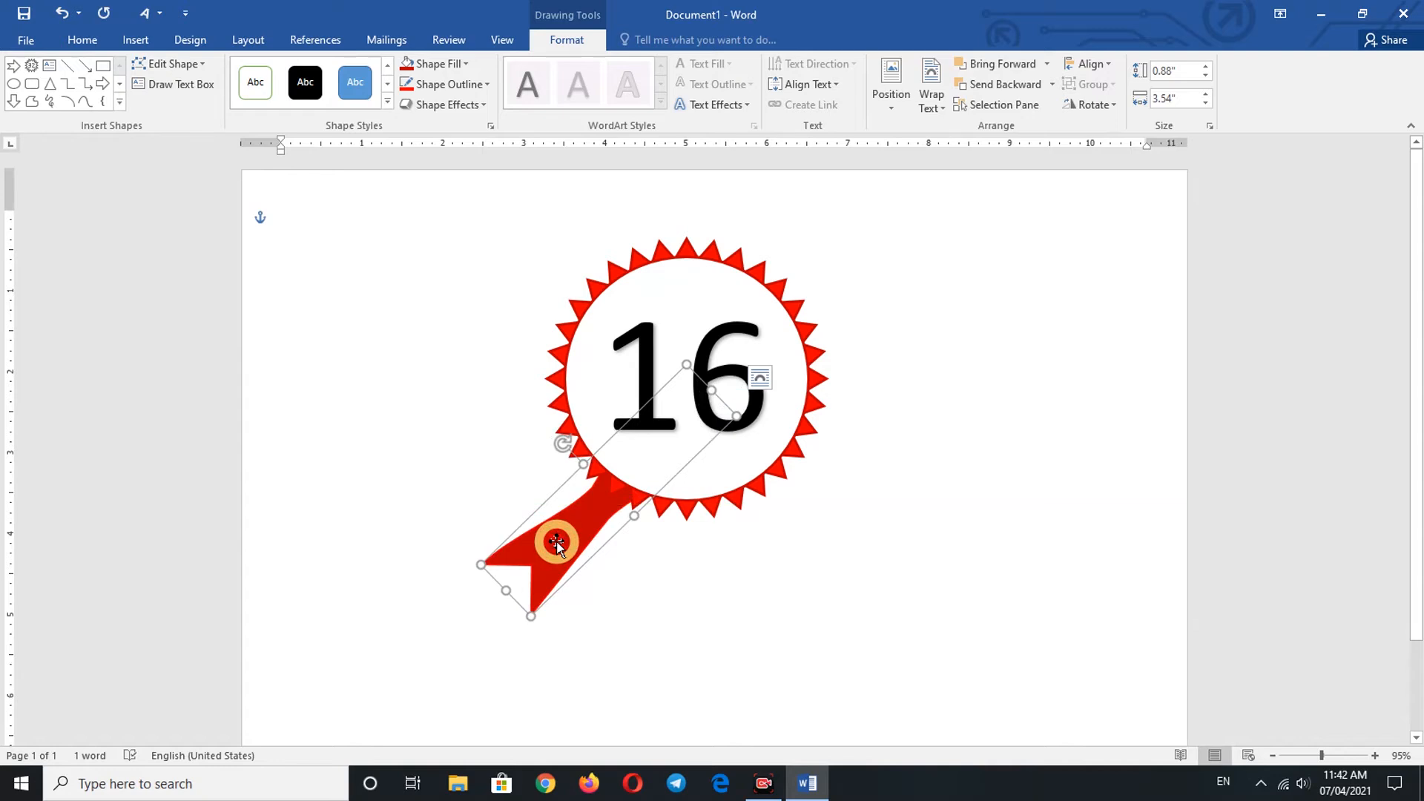
Duplicate the ribbon, rotate the copy so its notched tail points down to the right, and move it to the badge's lower-right side
click(83, 40)
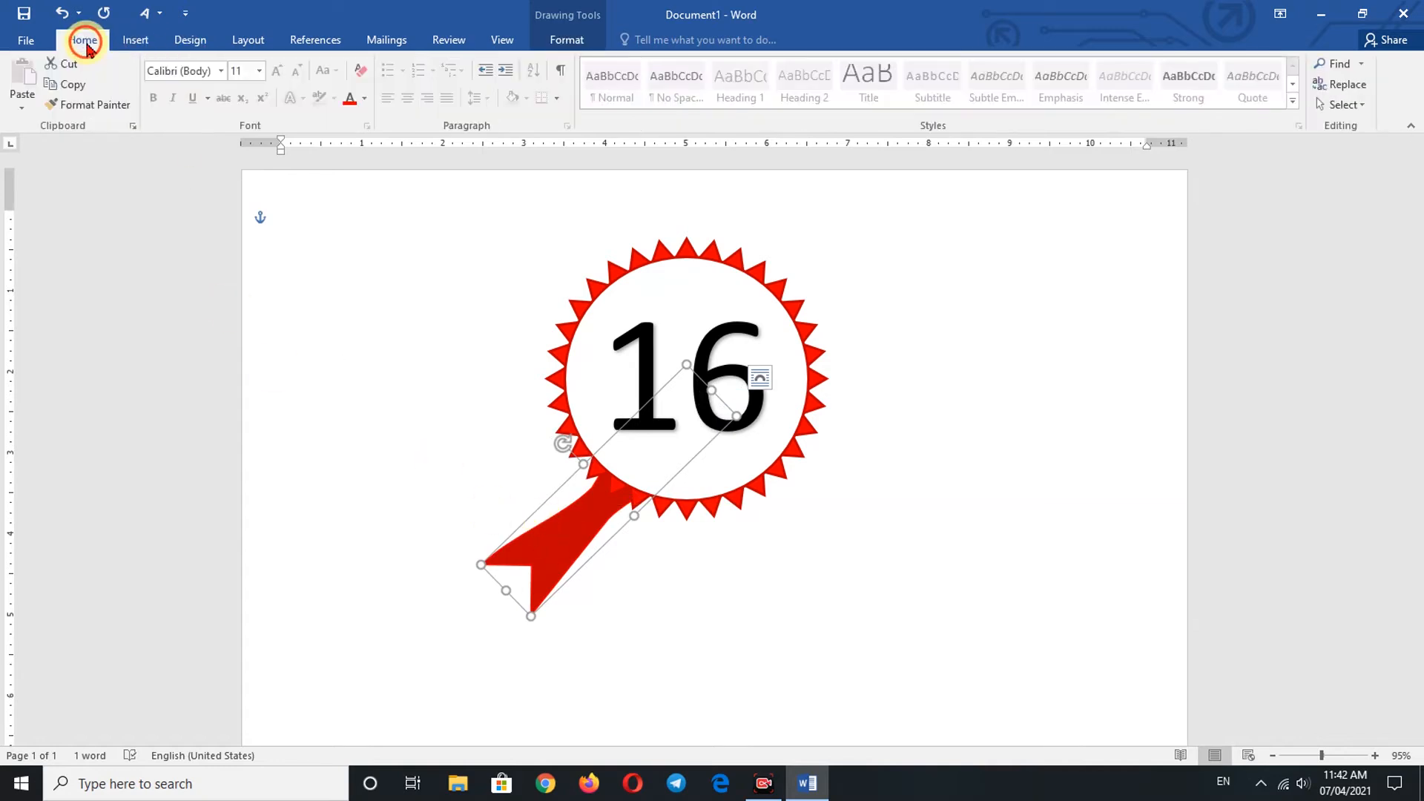
click(78, 86)
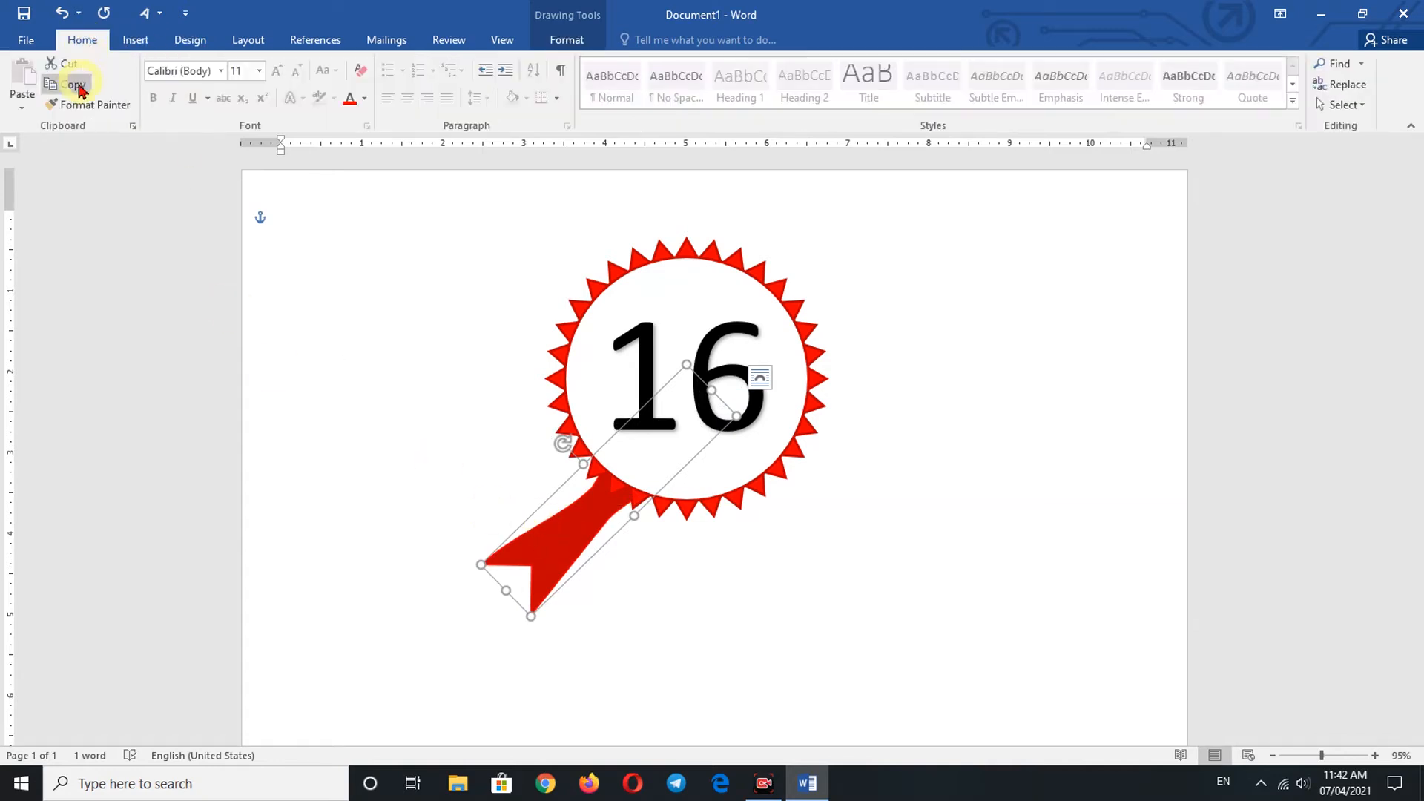
click(22, 78)
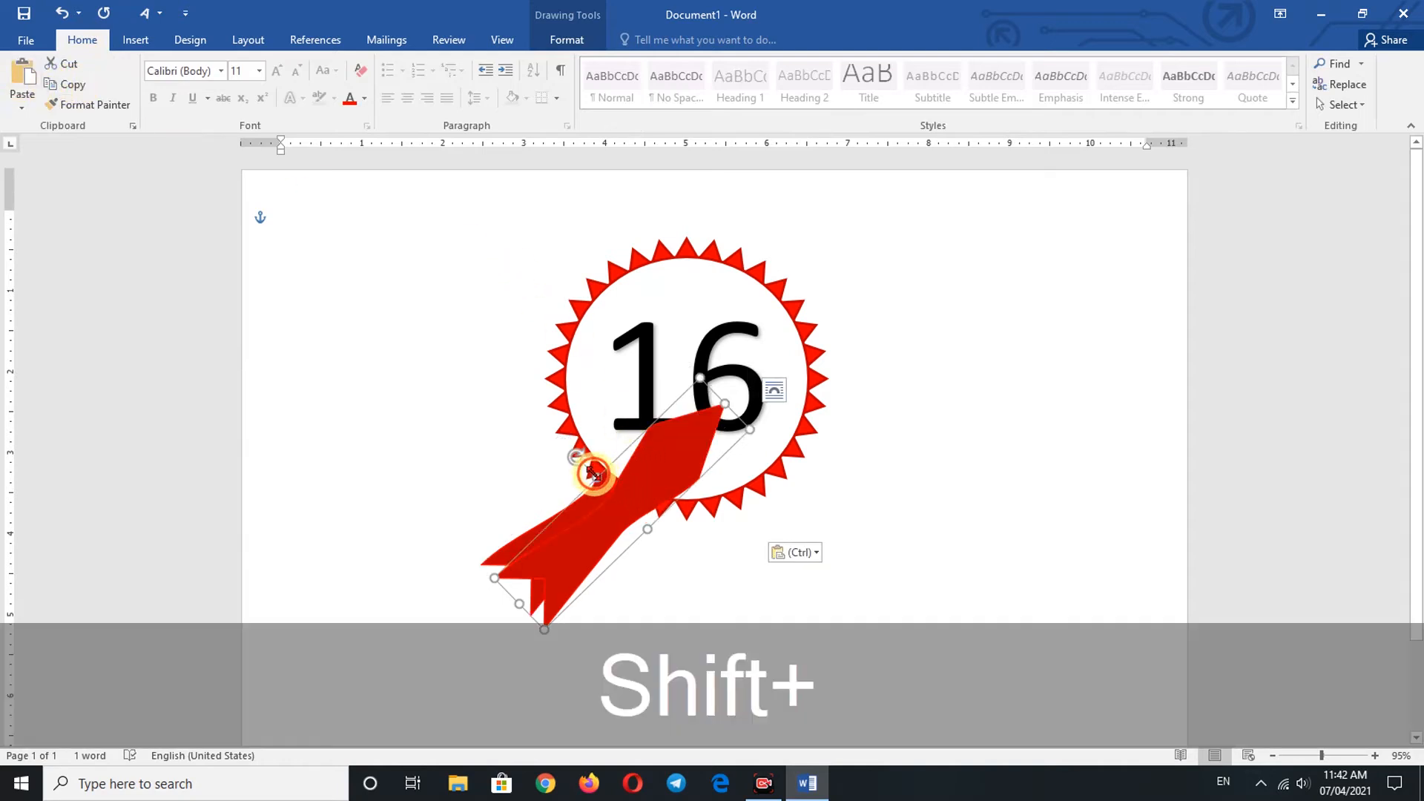
drag(593, 473, 809, 481)
drag(674, 566, 742, 501)
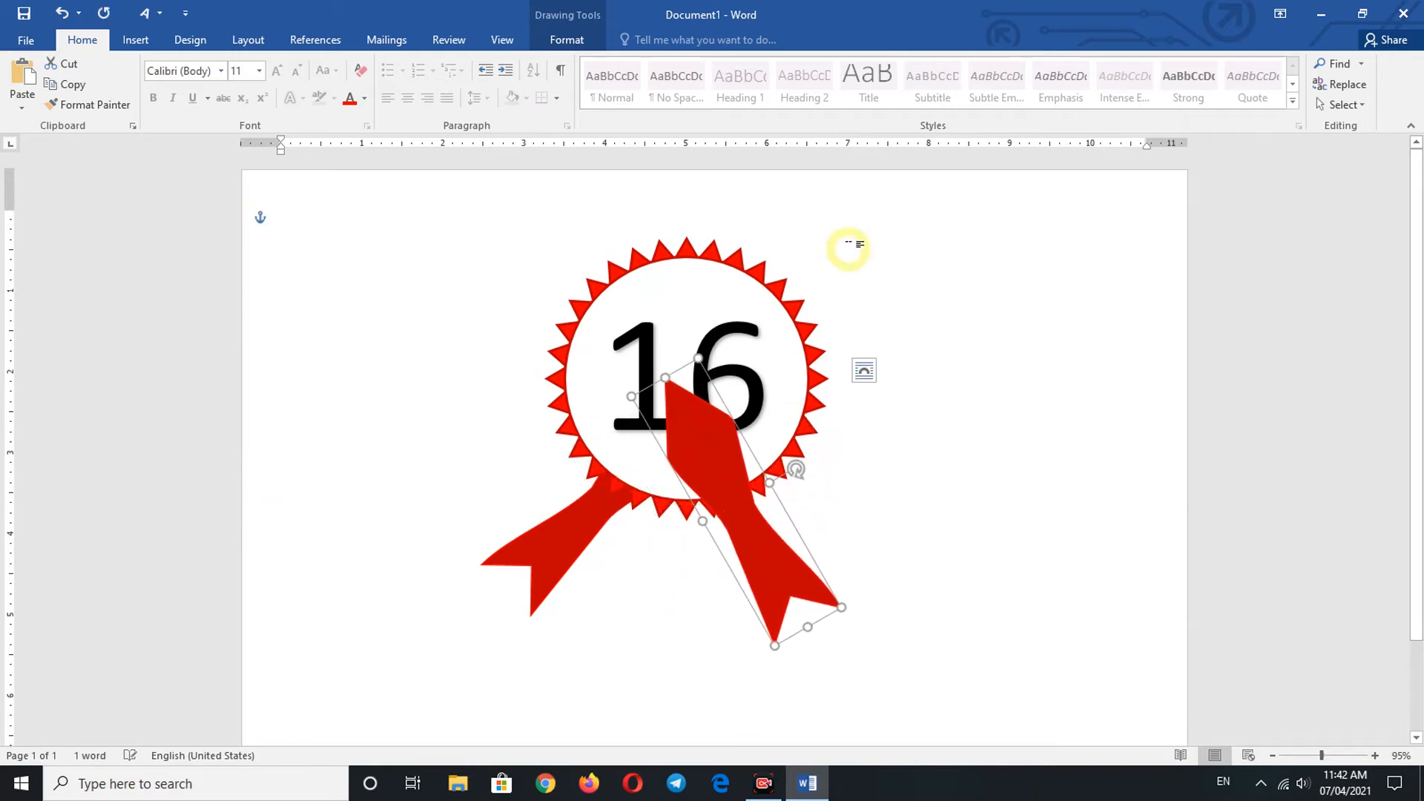
Send the copied ribbon to the back so it lies behind the circle and the spiked star
double_click(764, 571)
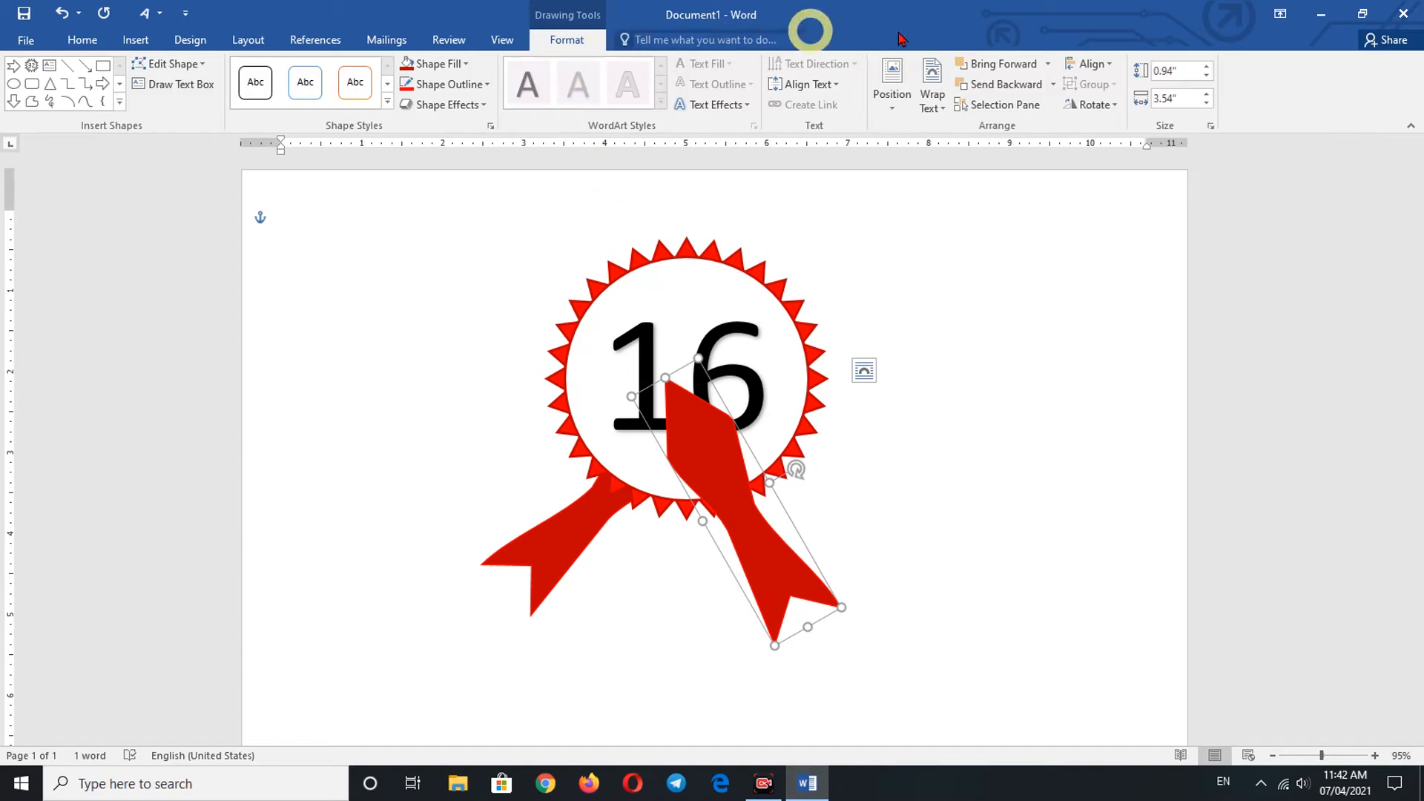
click(1038, 87)
click(1050, 86)
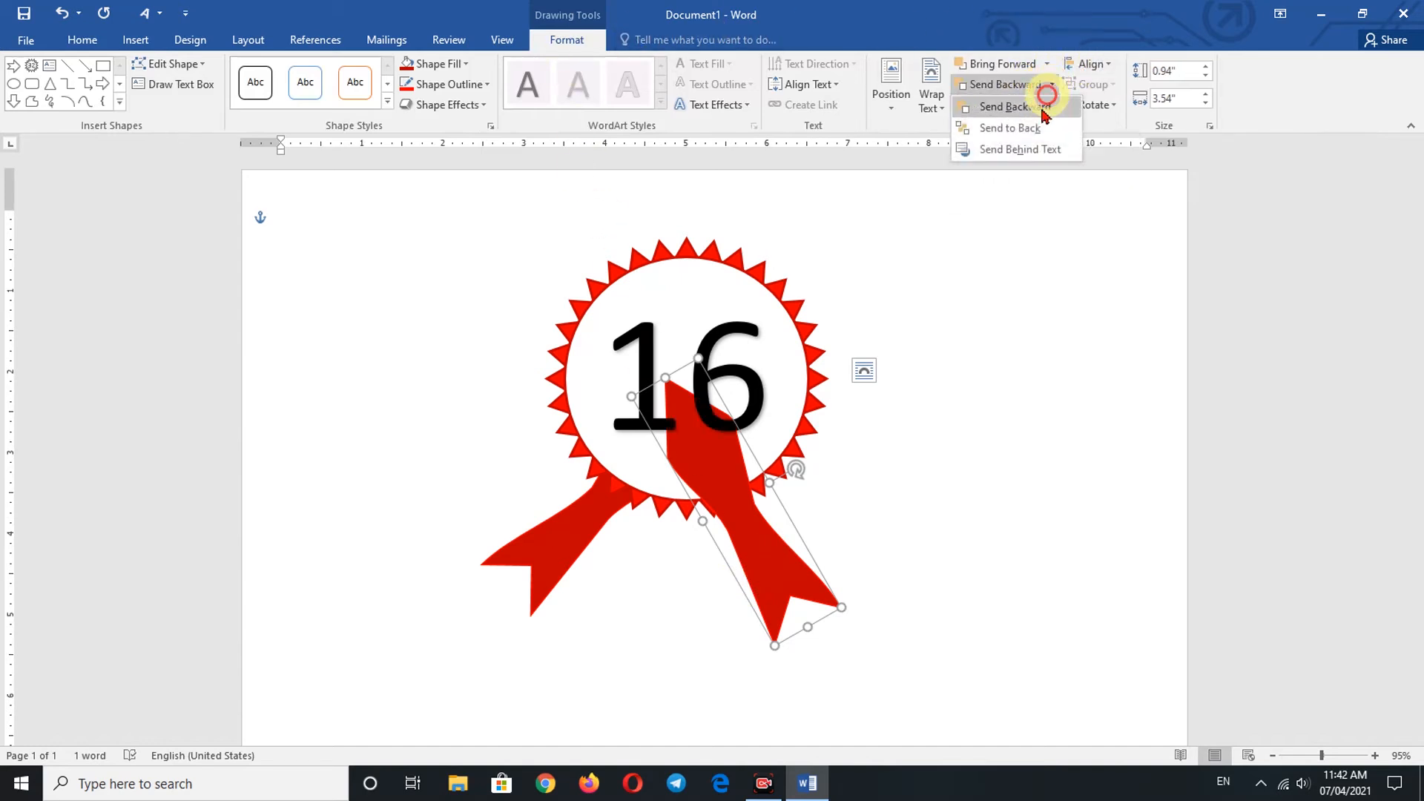
click(1014, 128)
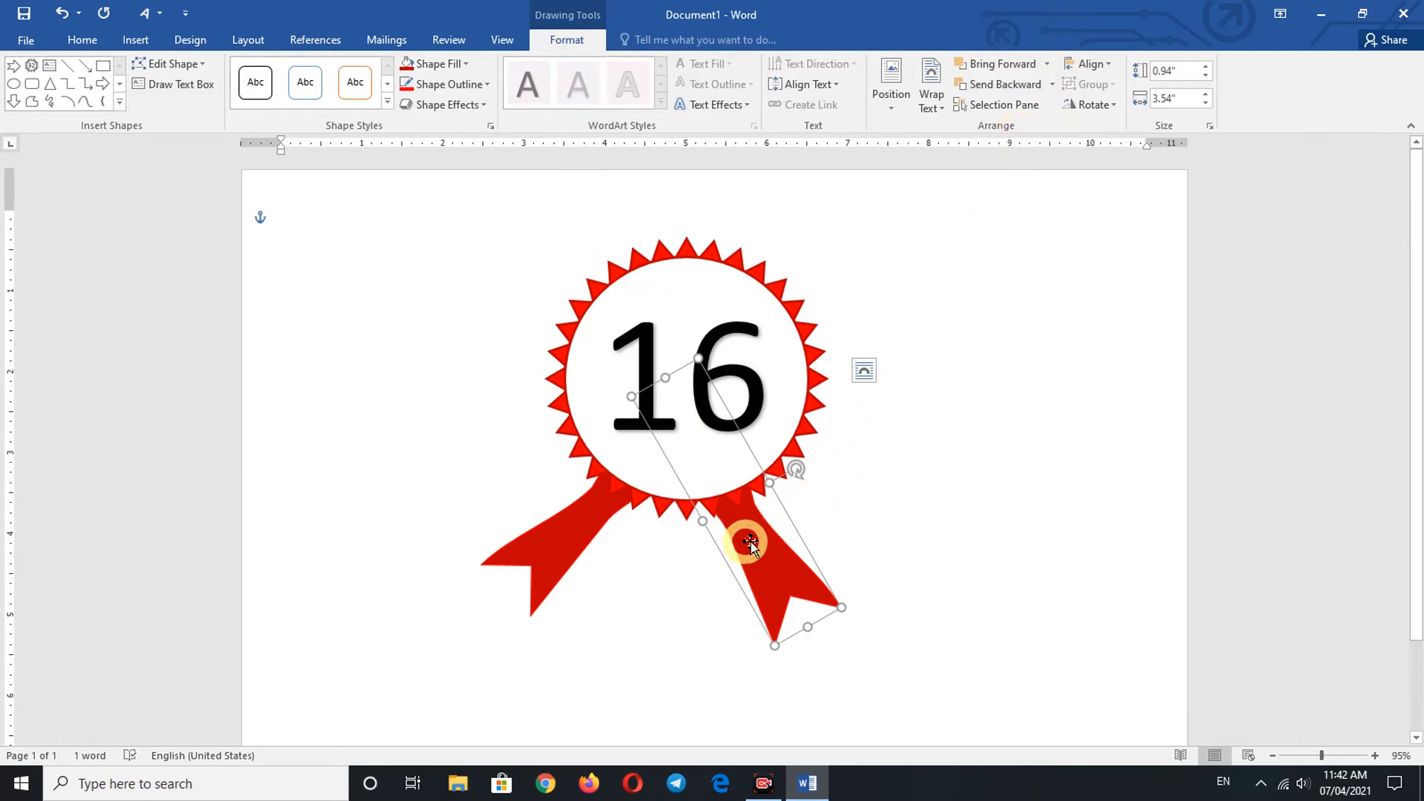
Shift the copied ribbon outward along the badge's lower-right edge and rotate it slightly counterclockwise to mirror the other tail
drag(750, 541, 783, 525)
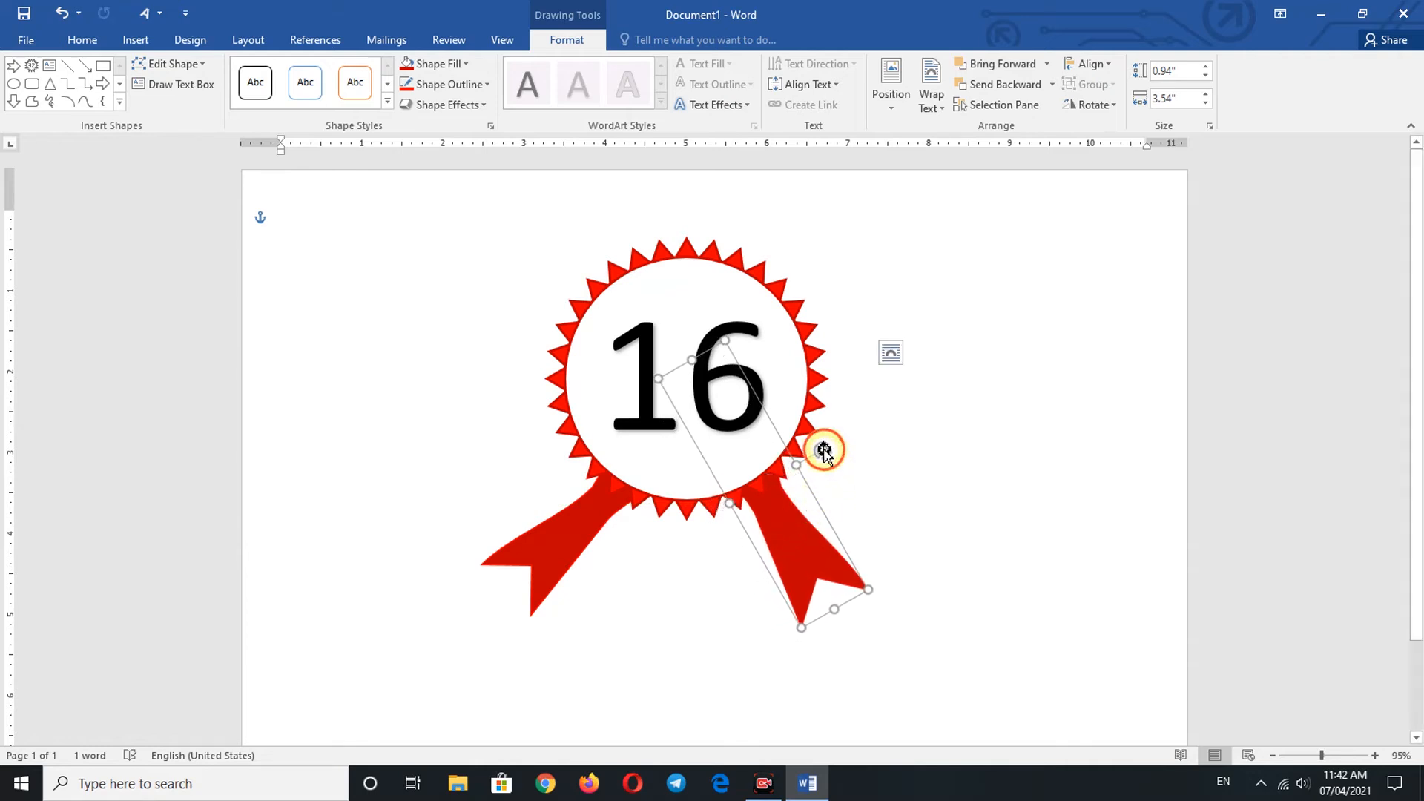
drag(823, 450, 814, 442)
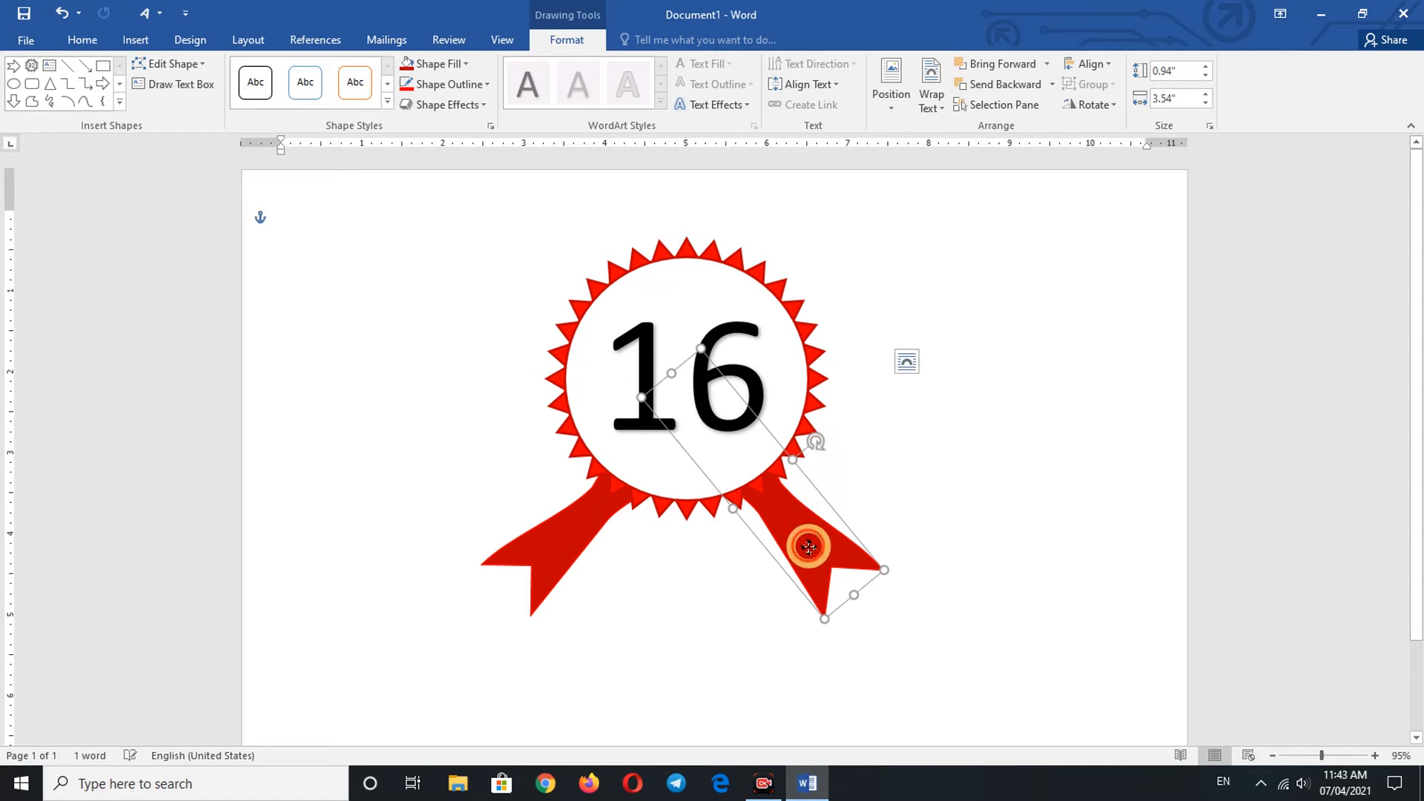
drag(808, 546, 810, 553)
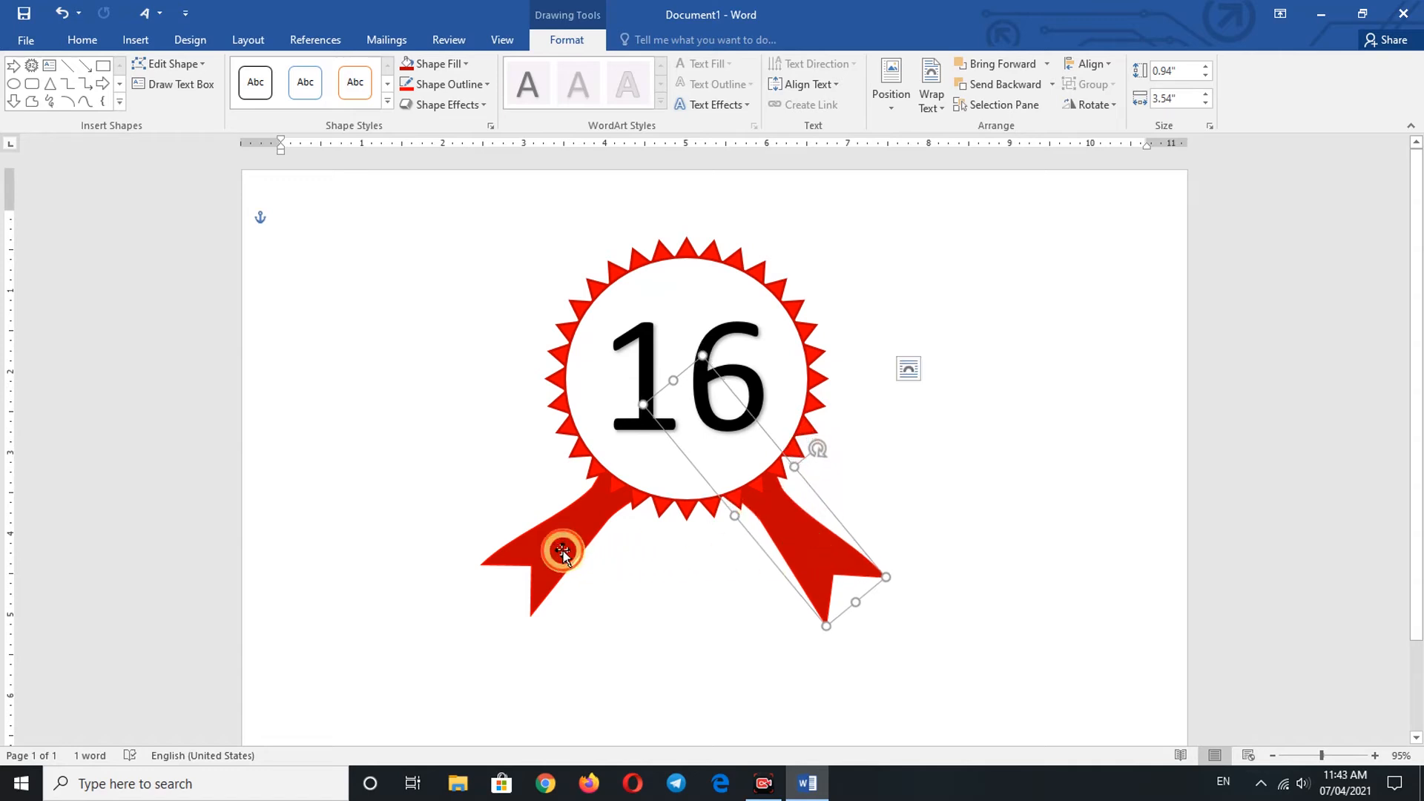
Lower the left ribbon tail slightly and nudge the right tail left and down so the two sit nearly level
drag(562, 551, 564, 576)
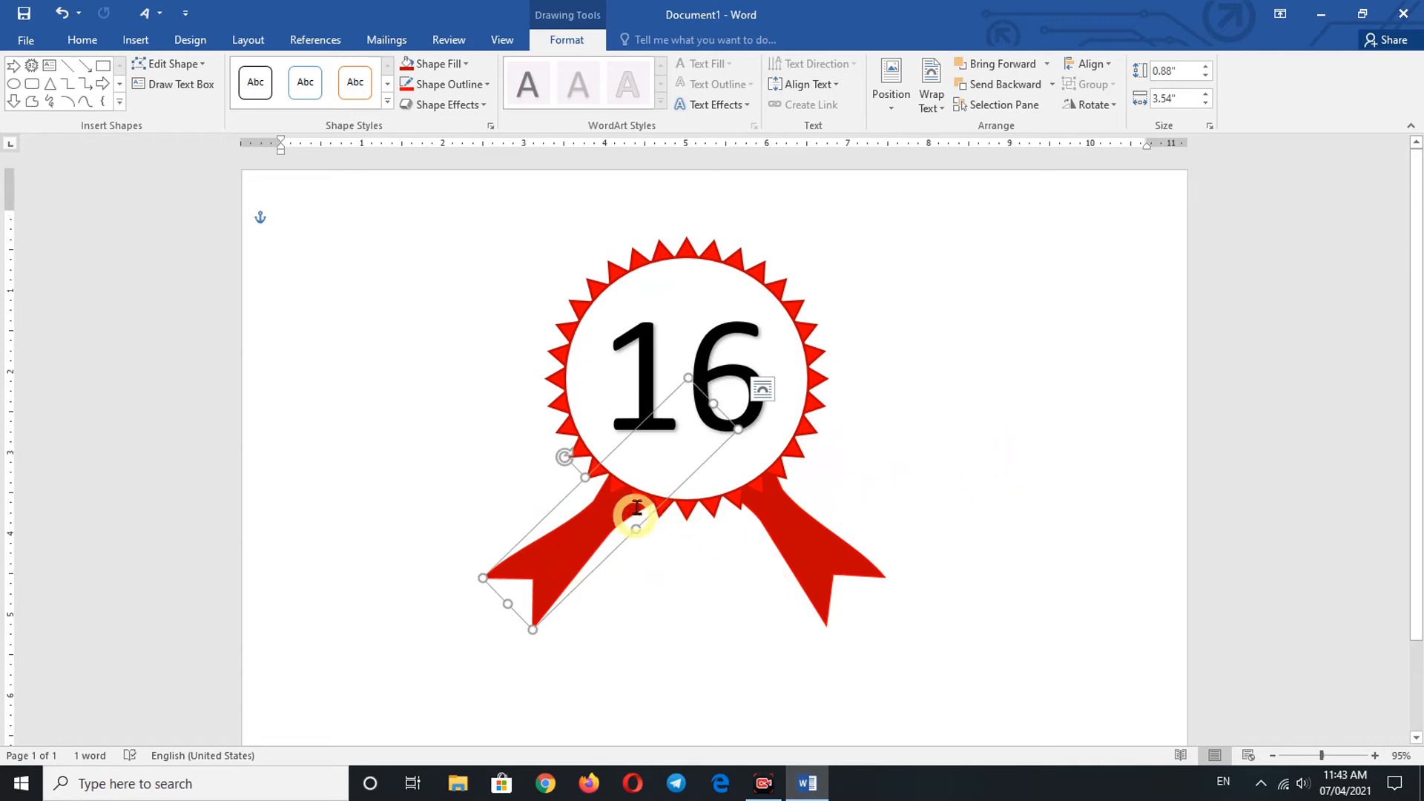
key(ctrl+z)
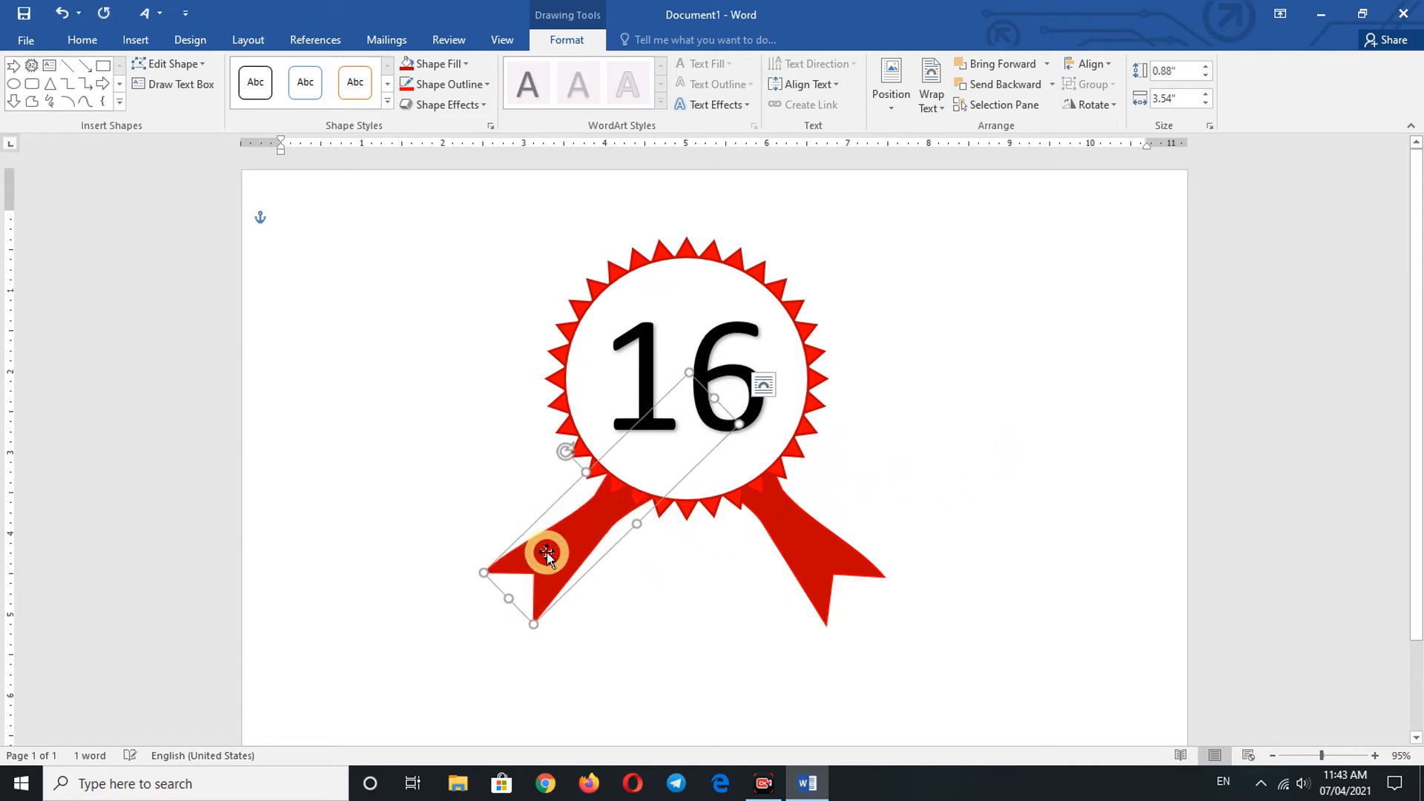
click(812, 553)
key(ctrl+Left)
key(ctrl+Left)
key(ctrl+Left)
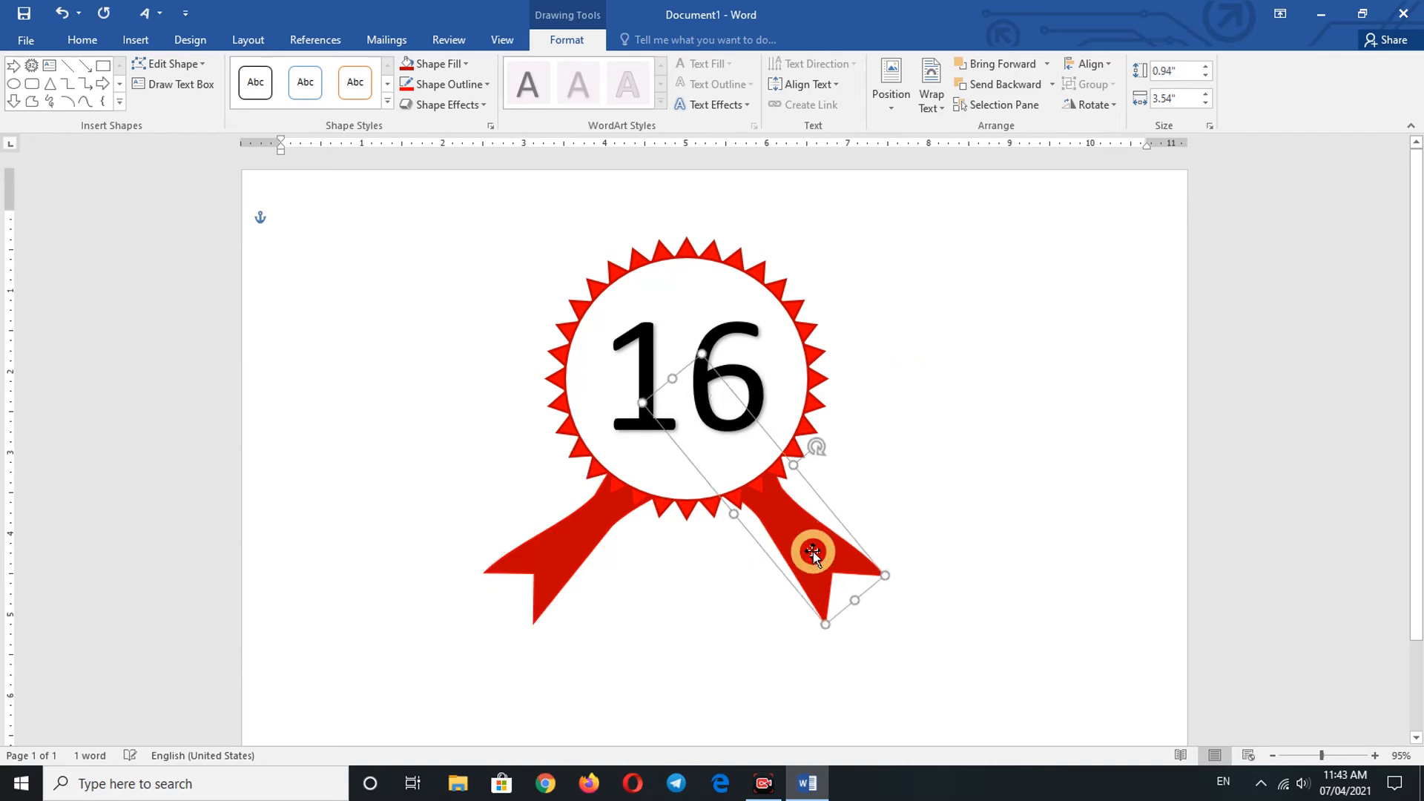
key(ctrl+Down)
key(ctrl+Down)
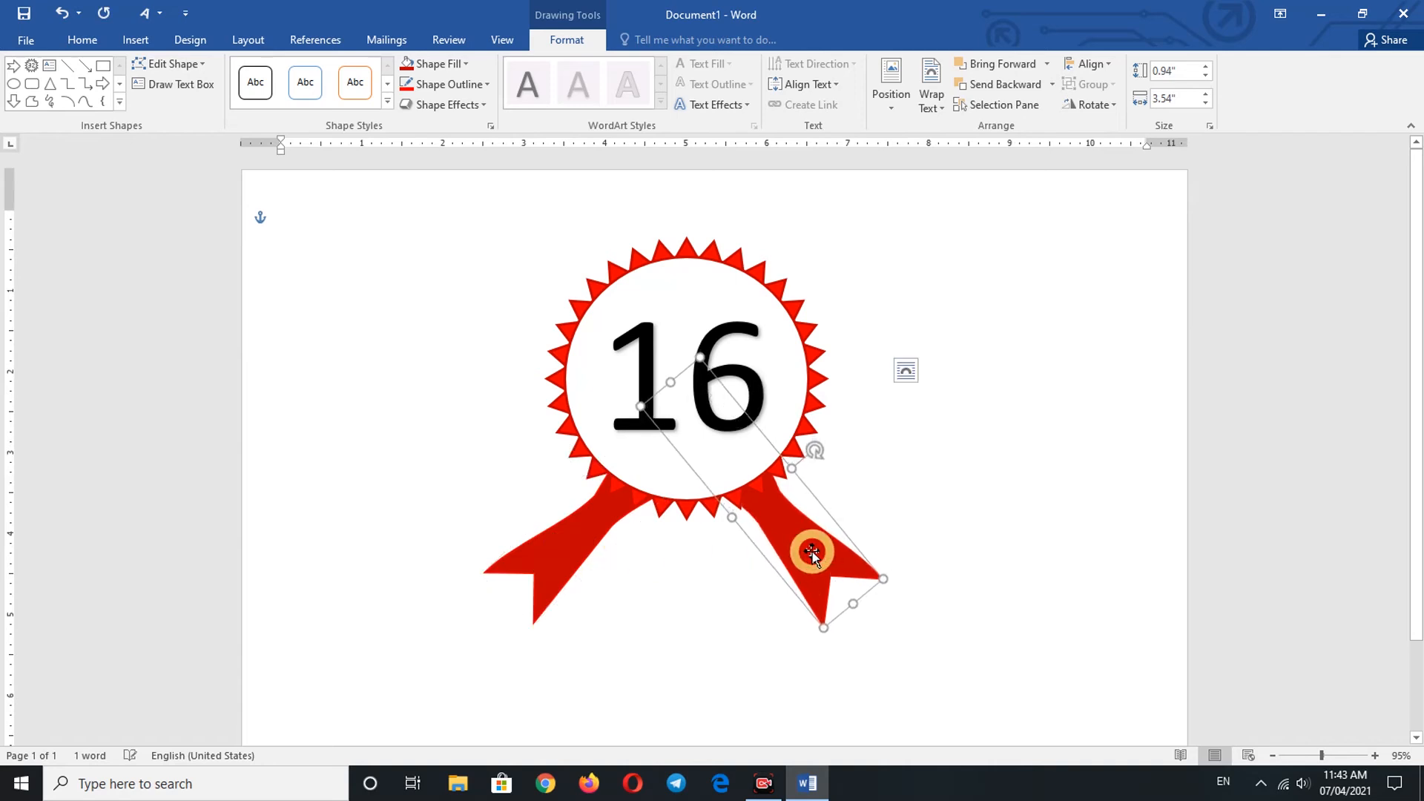
click(914, 452)
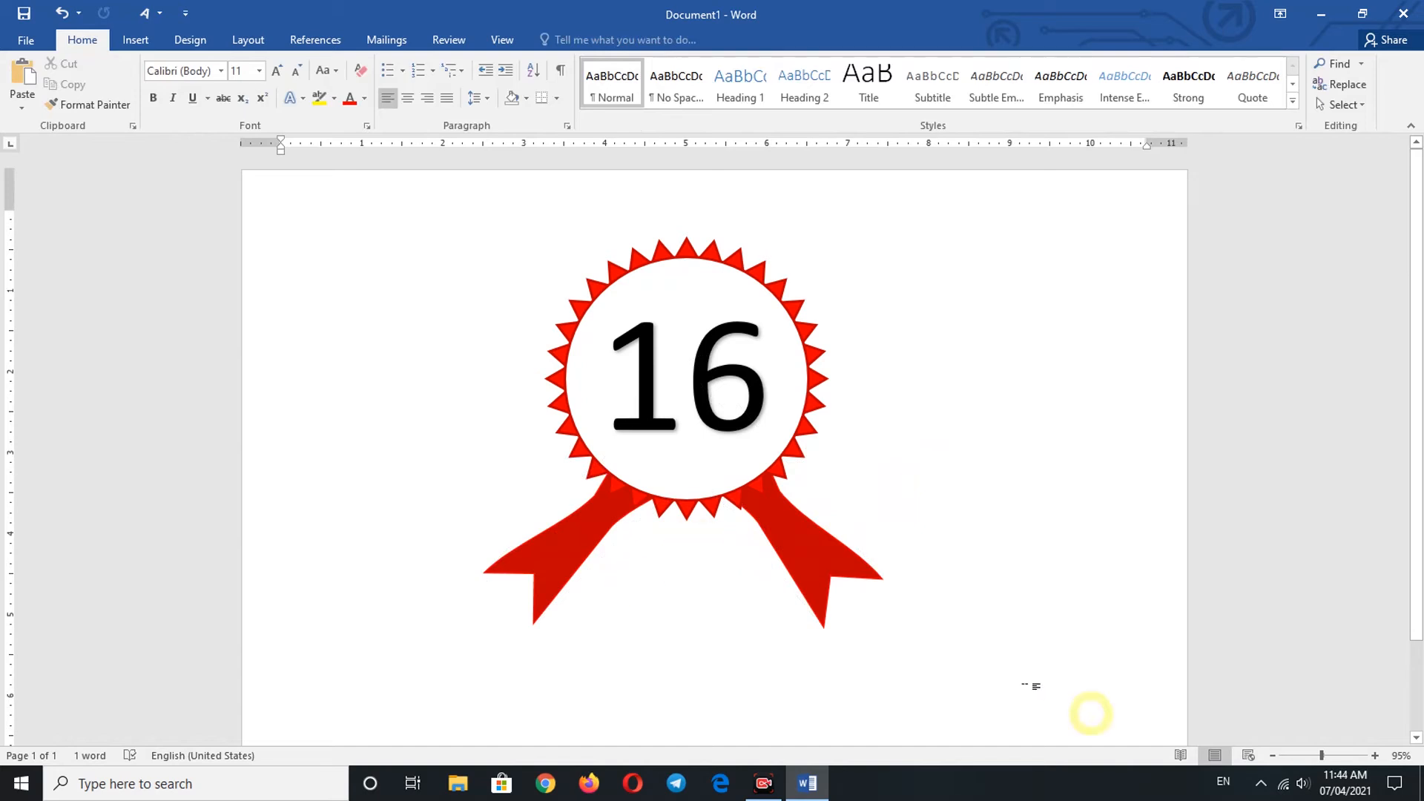
Move both ribbon tails inward under the badge so they sit closer together and symmetrical, and deselect them
mouse_move(797, 554)
mouse_down()
mouse_move(778, 547)
mouse_move(797, 549)
mouse_up()
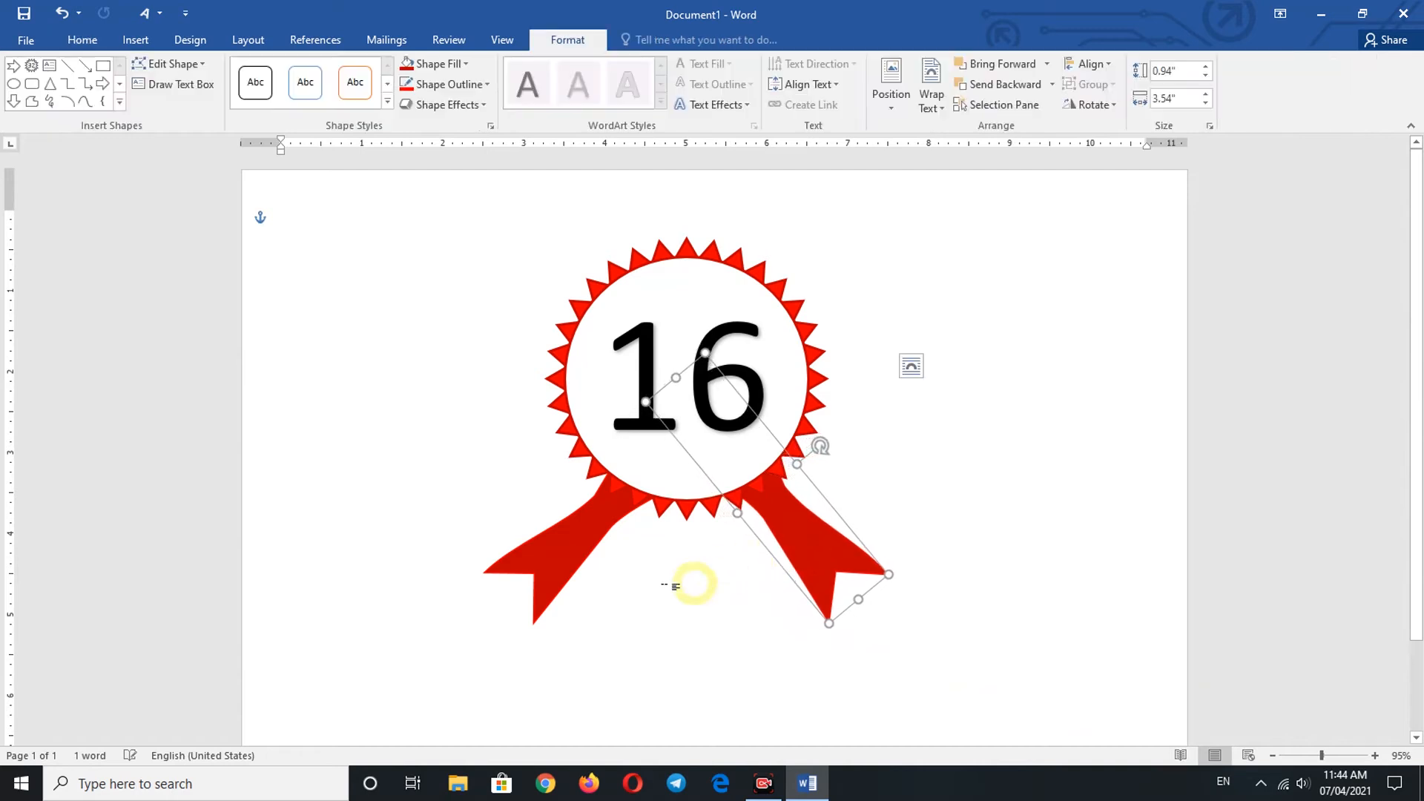
click(558, 557)
drag(559, 558, 567, 548)
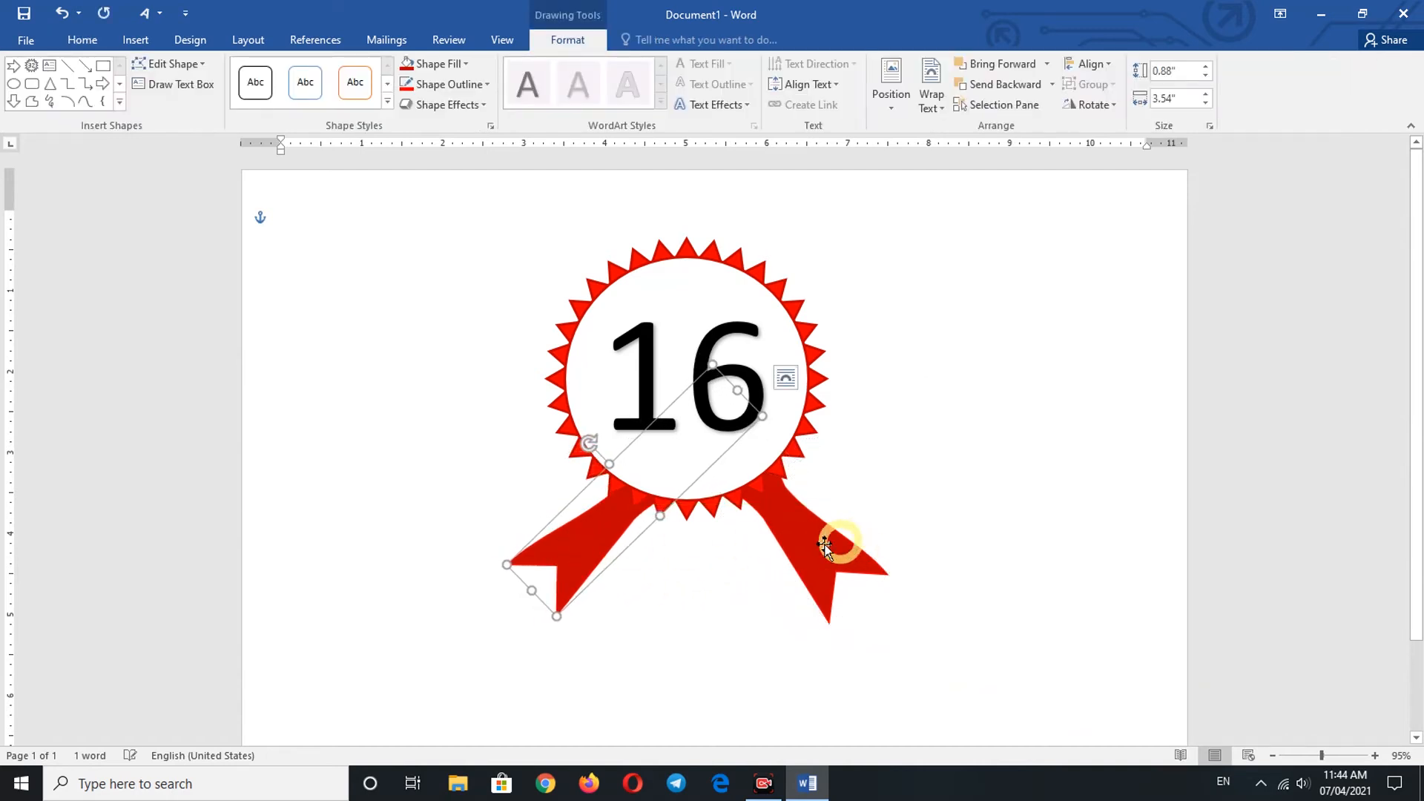
click(805, 540)
drag(804, 540, 801, 544)
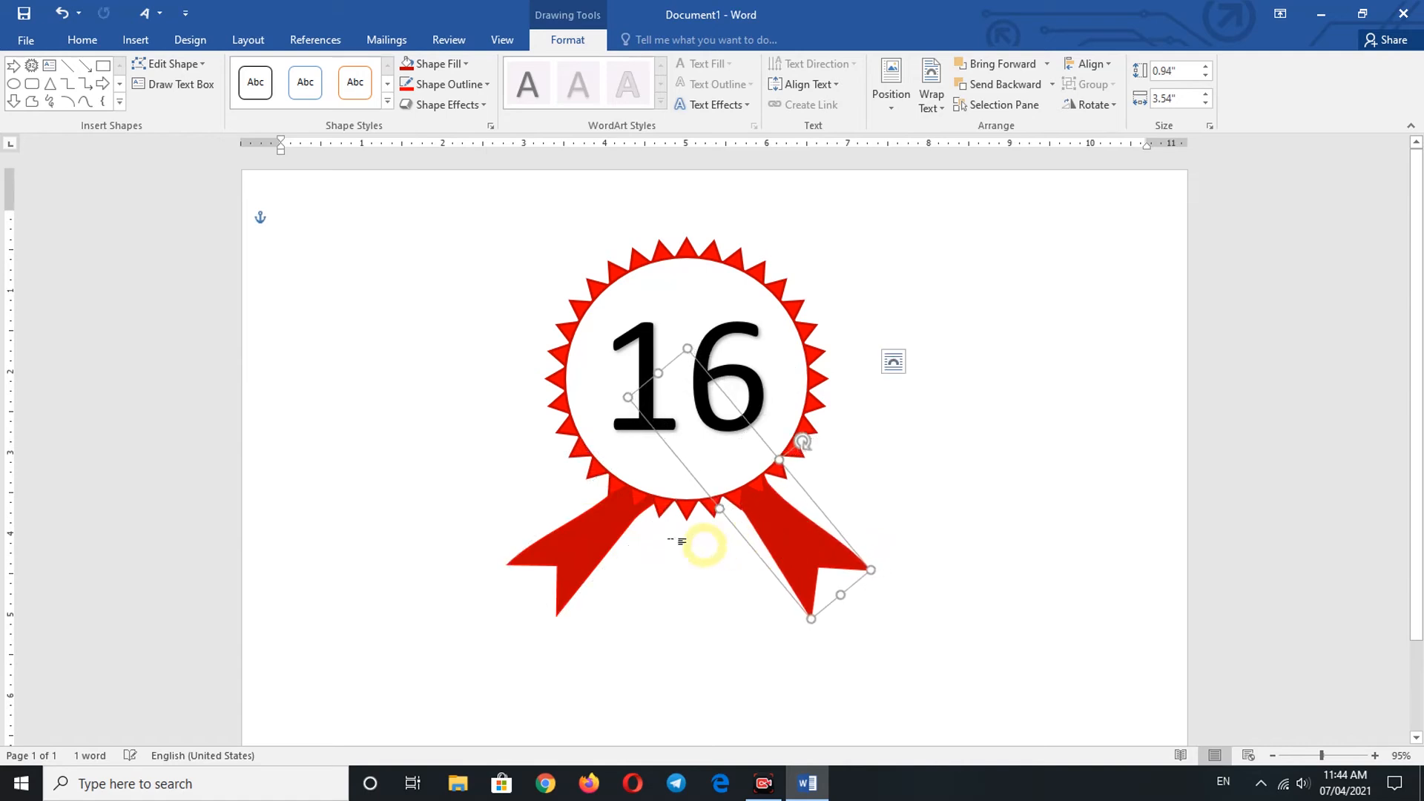
click(601, 549)
click(674, 614)
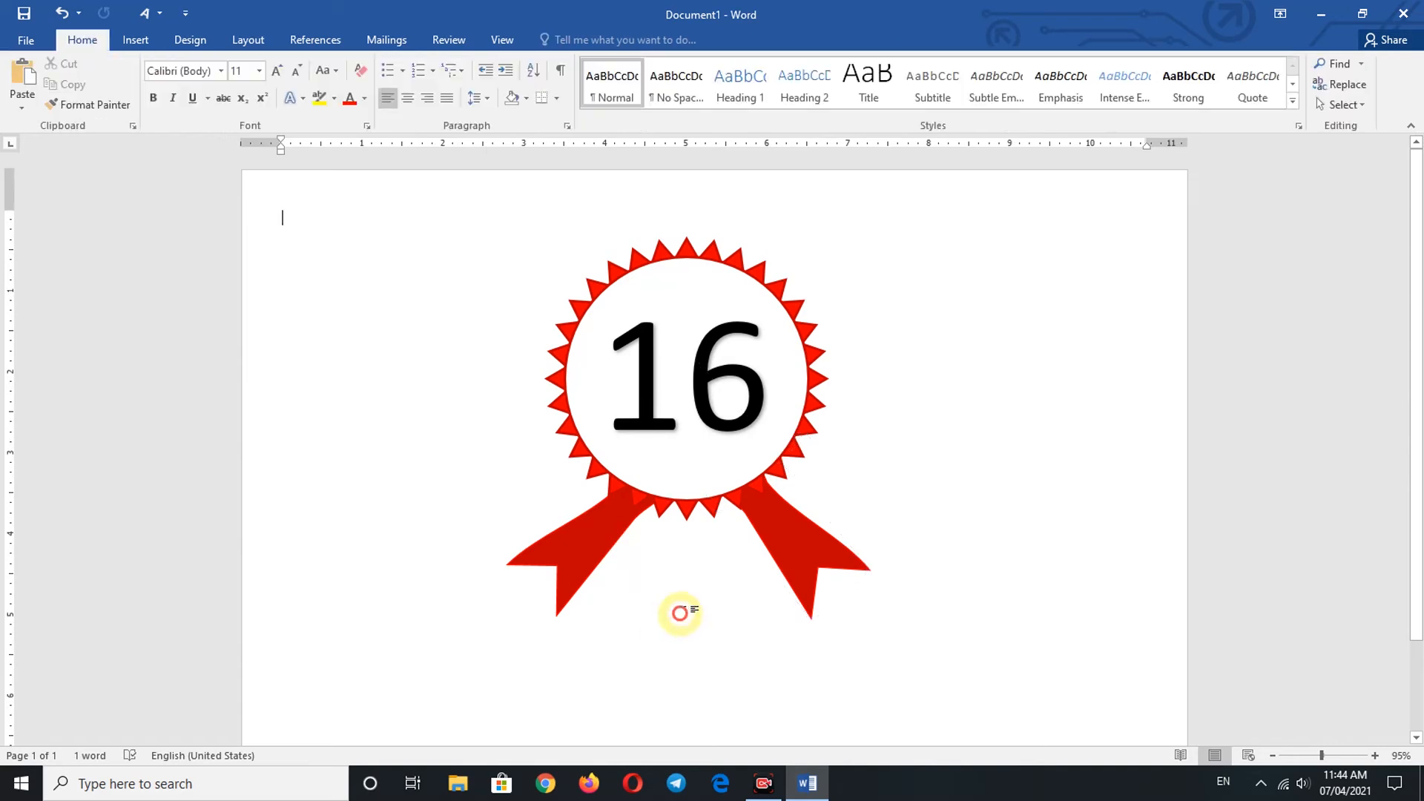
Apply the thinnest yellow glow variation to the spiked star
drag(584, 346, 581, 301)
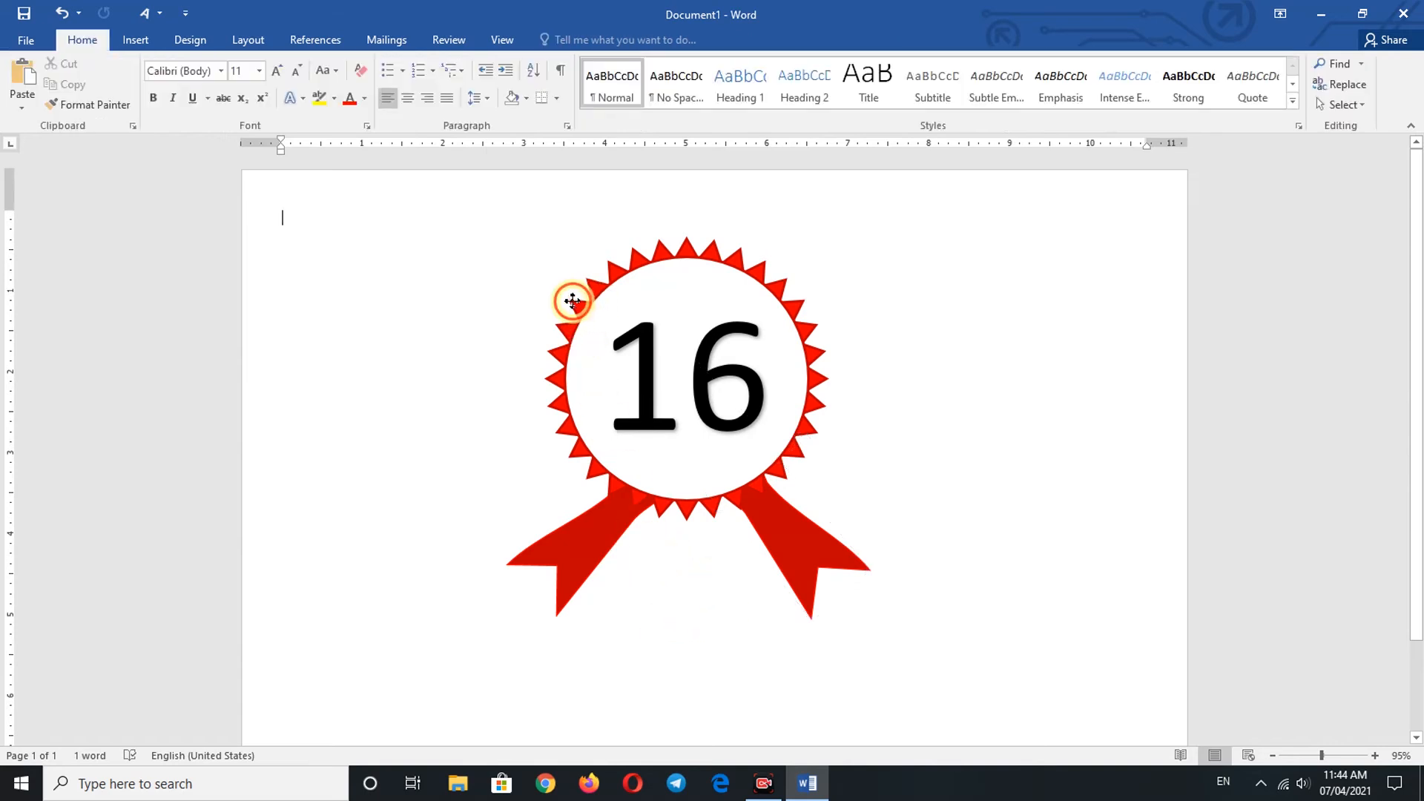
click(573, 300)
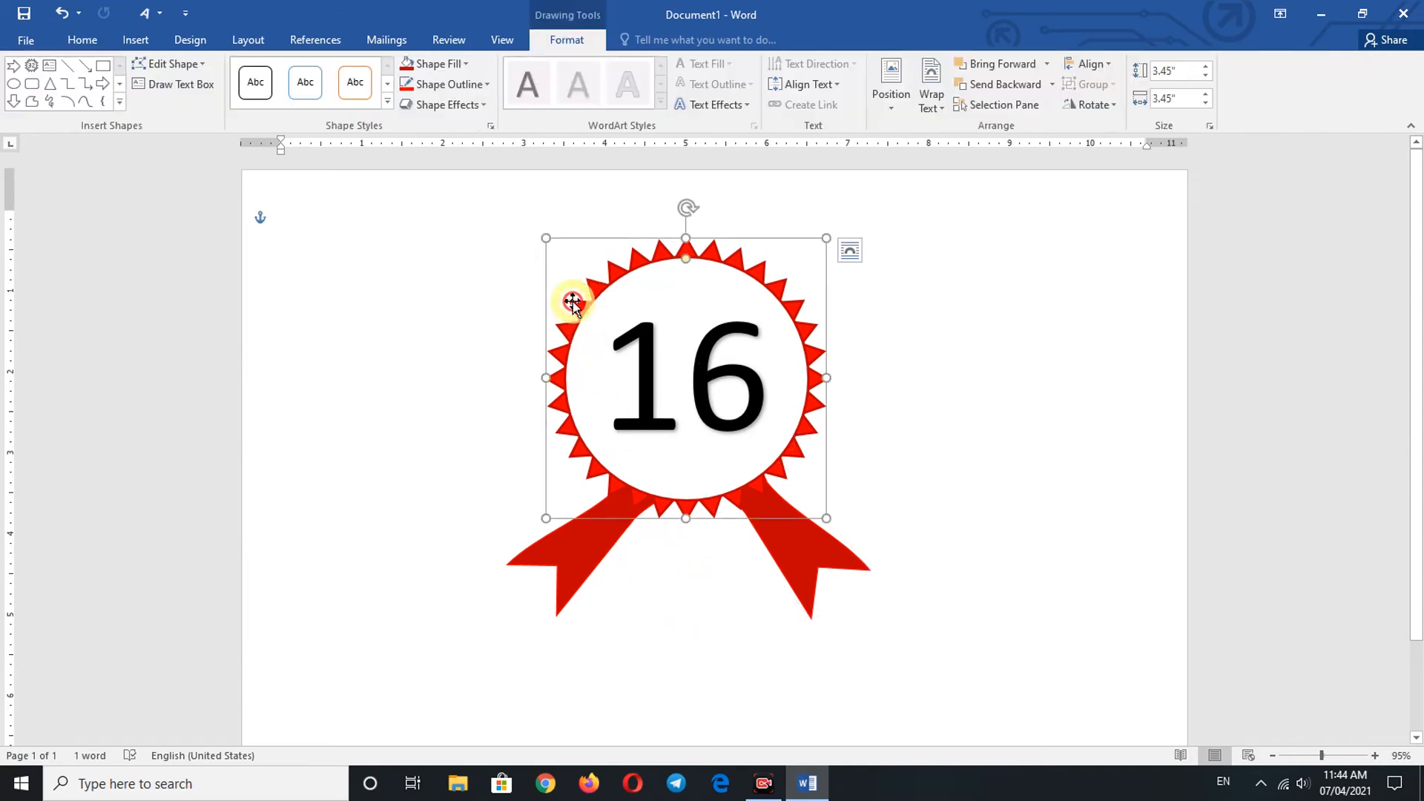
click(483, 106)
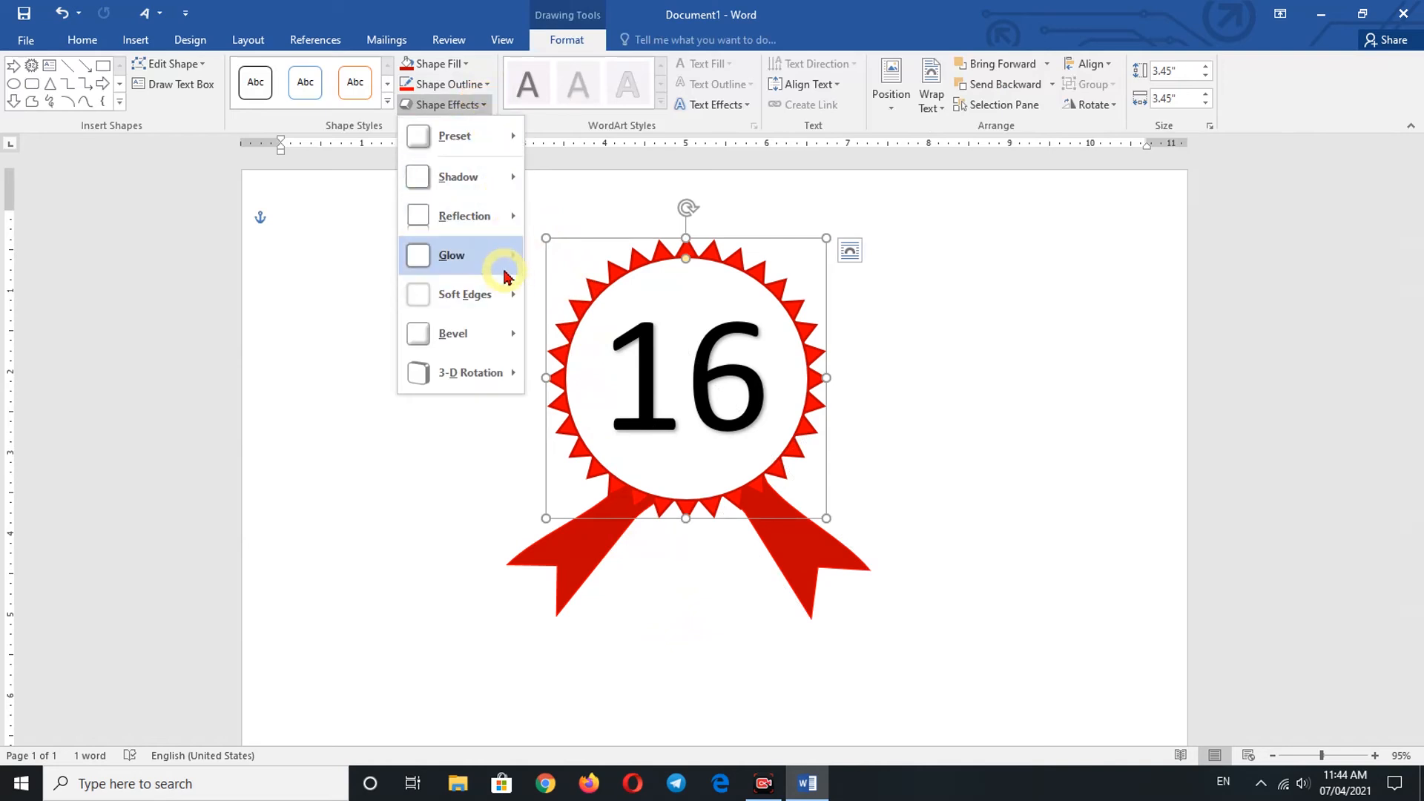
mouse_move(510, 271)
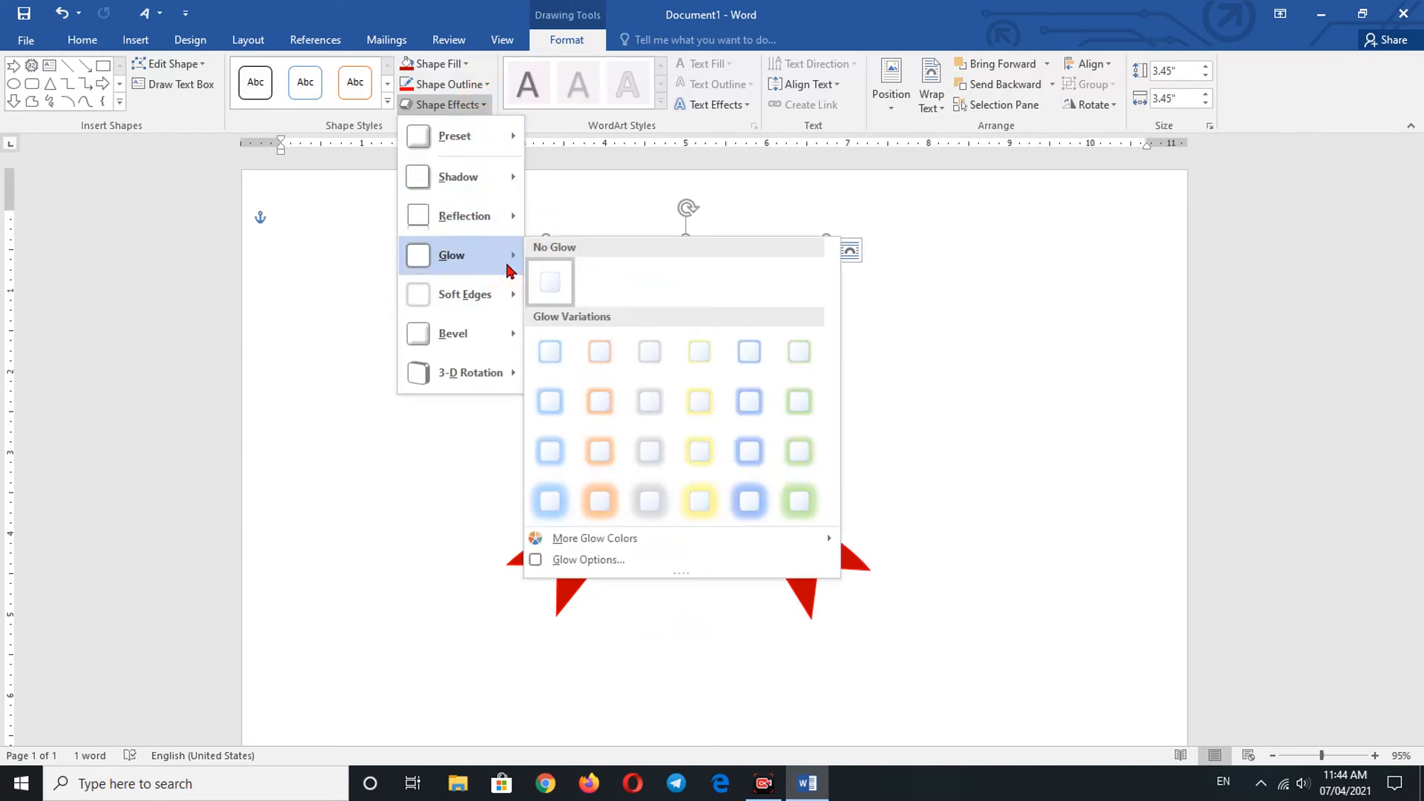
click(705, 356)
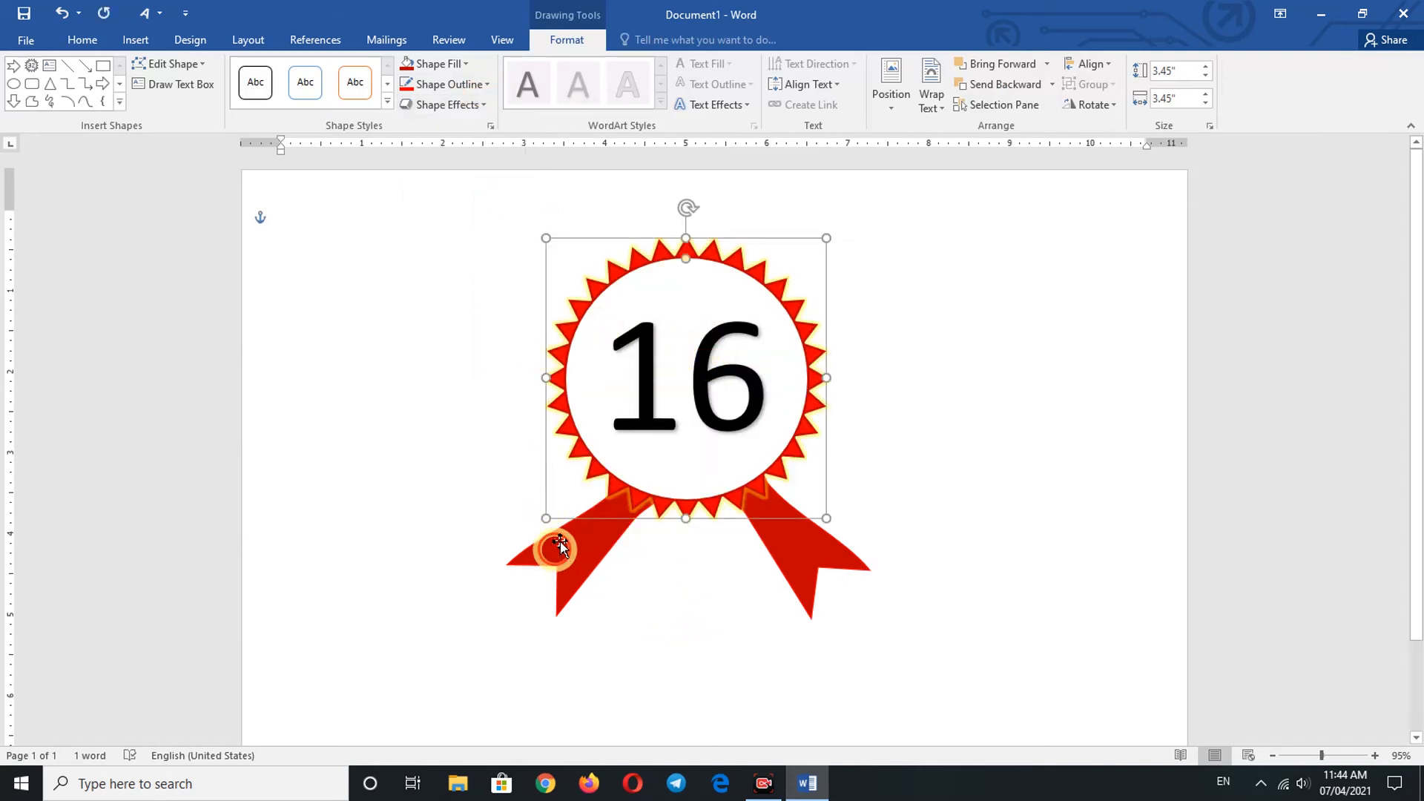
Apply the second-thinnest yellow glow variation to the left ribbon tail
click(560, 542)
click(478, 85)
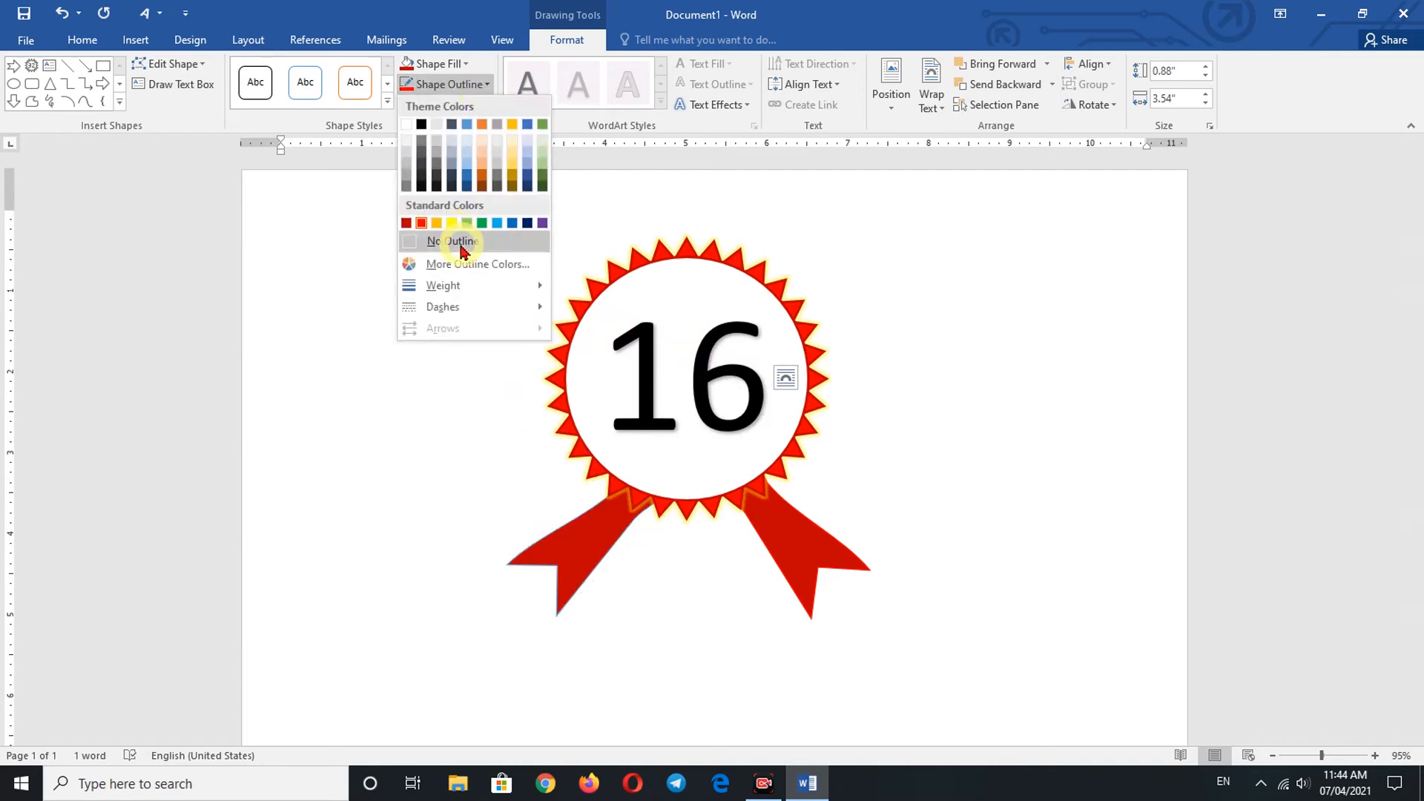
click(295, 292)
click(440, 64)
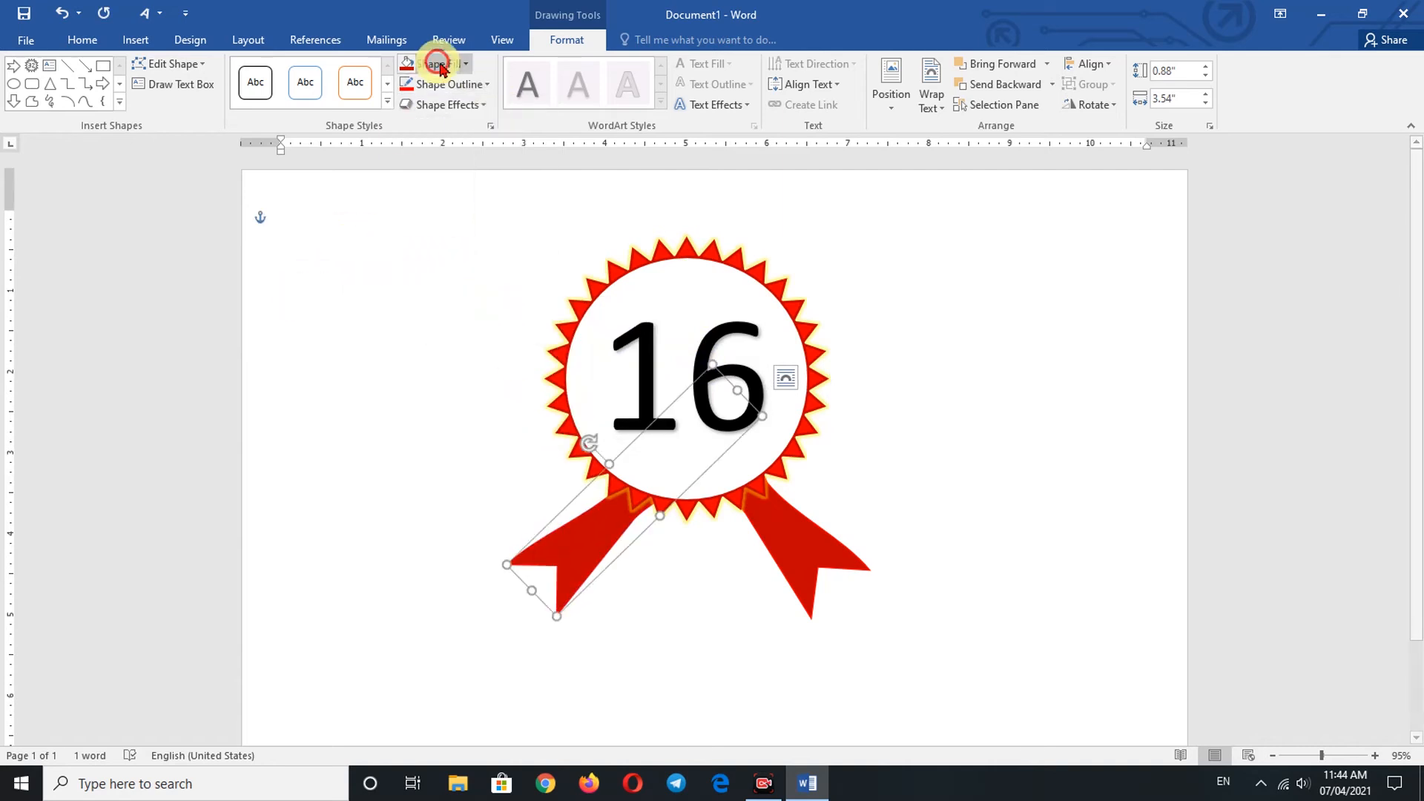
click(467, 104)
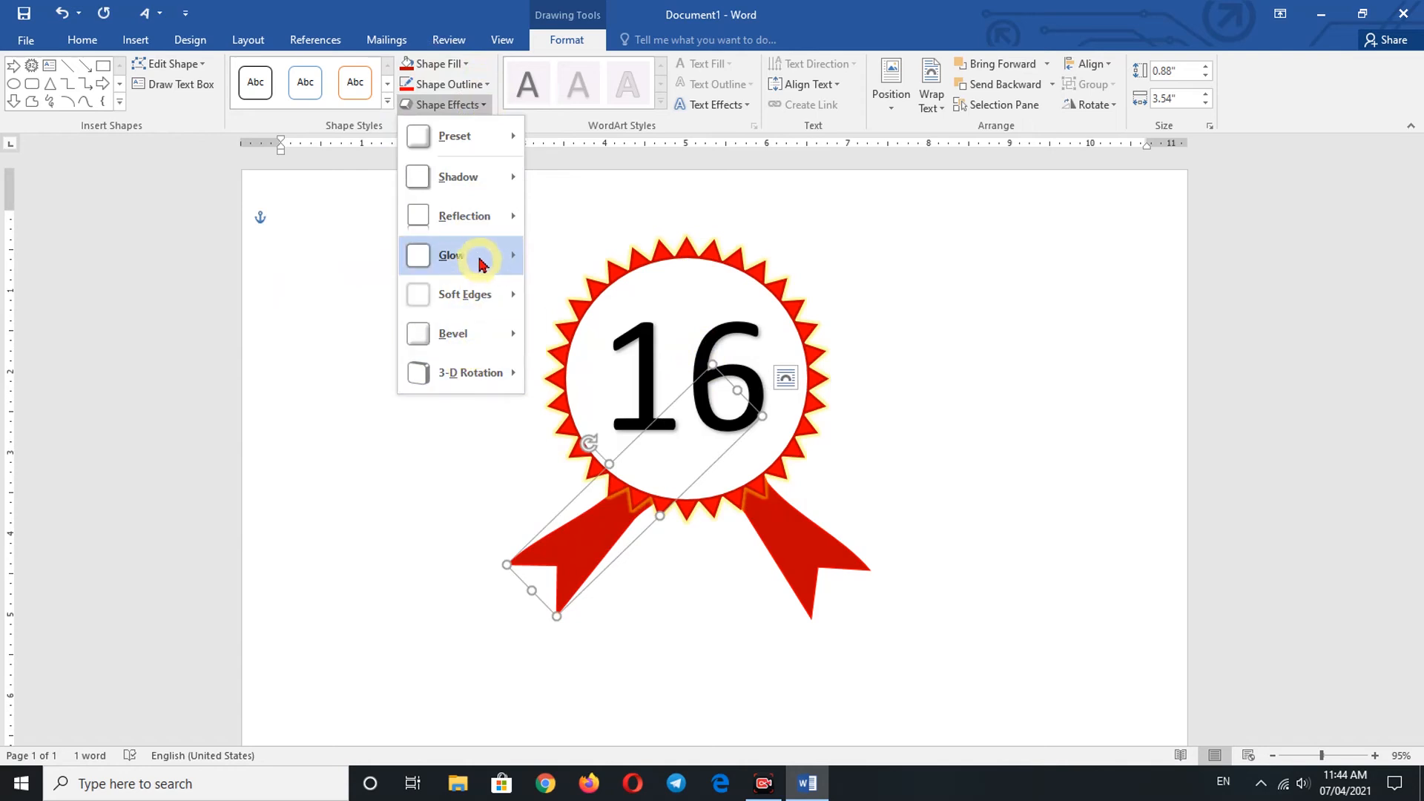
mouse_move(480, 265)
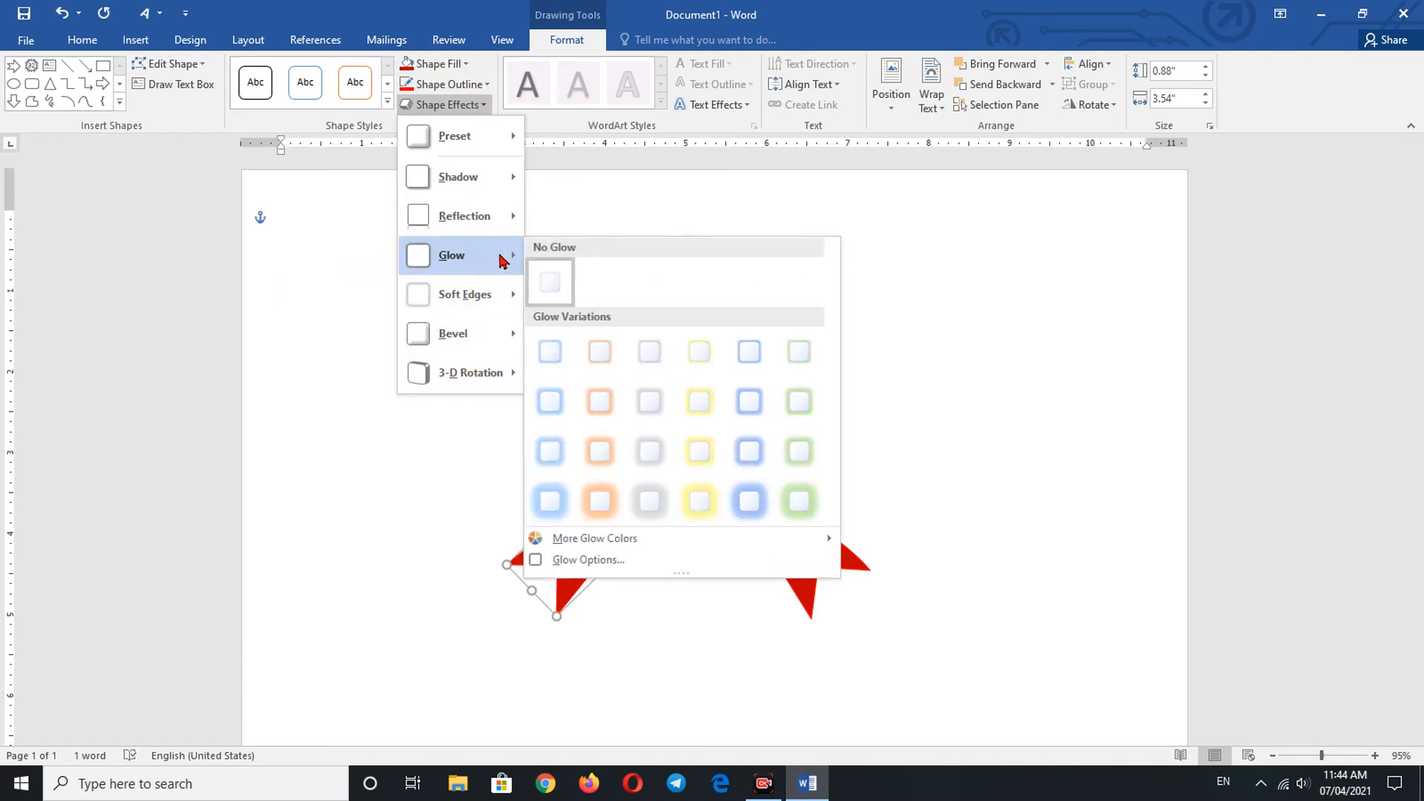
click(700, 407)
Apply a yellow glow to the right ribbon tail to match the left one, and deselect it
click(771, 564)
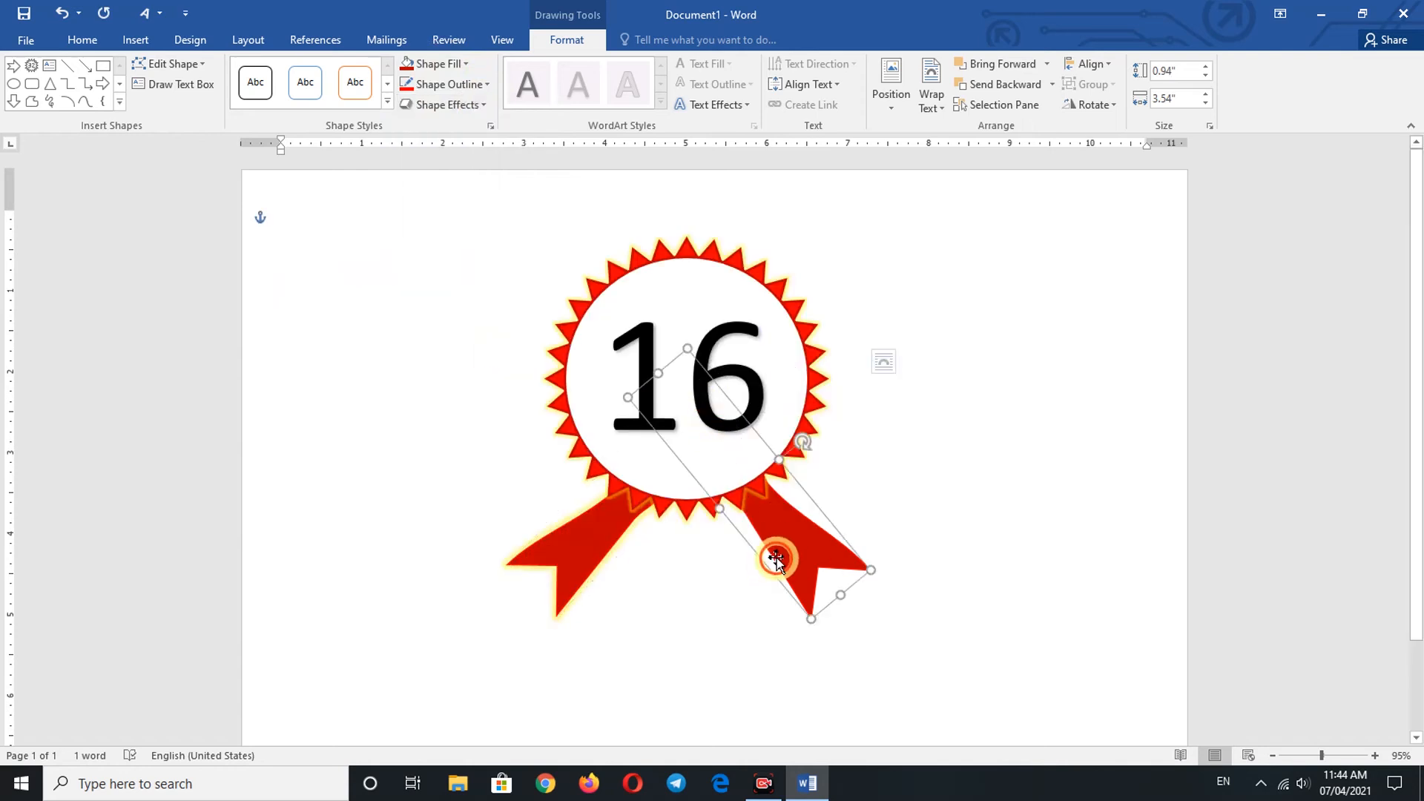
click(463, 105)
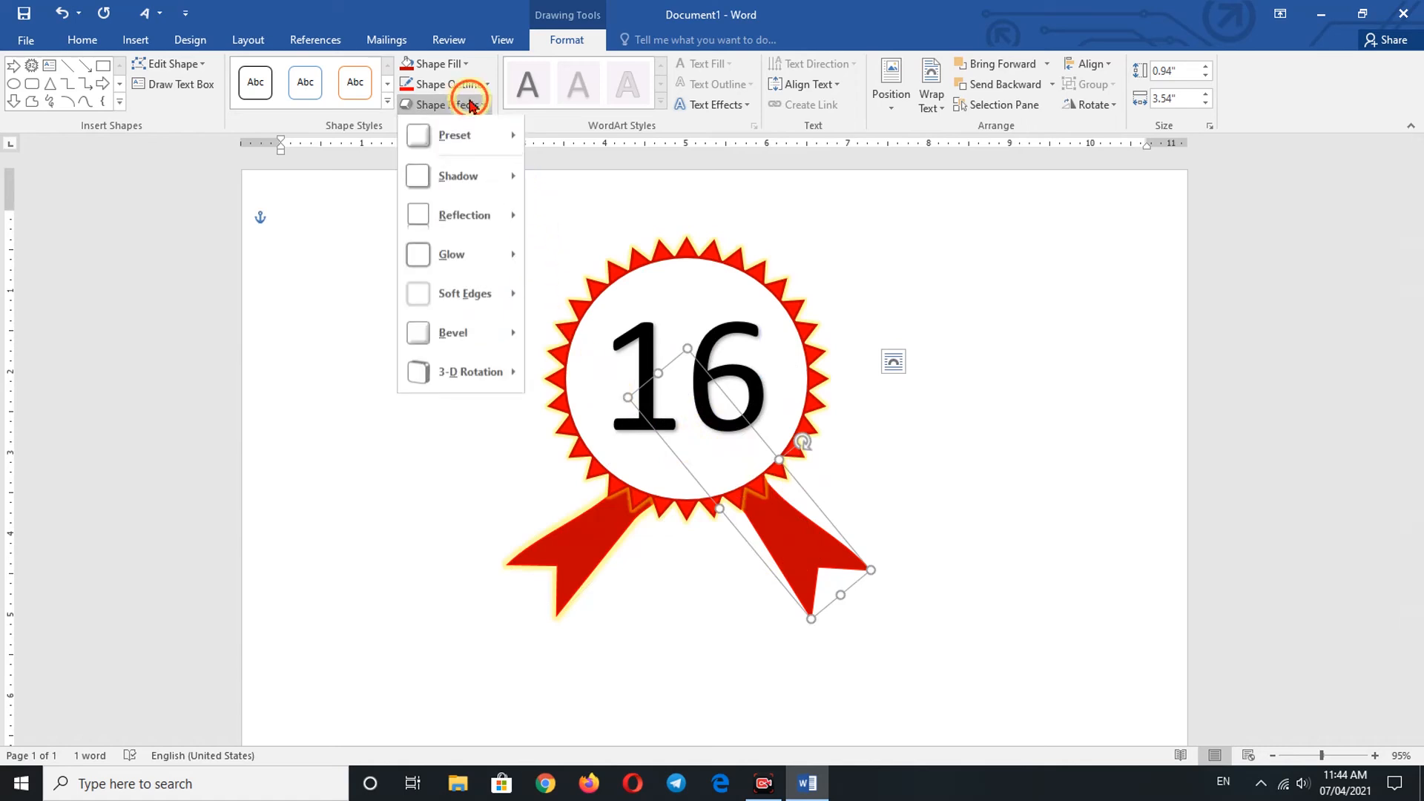
mouse_move(476, 256)
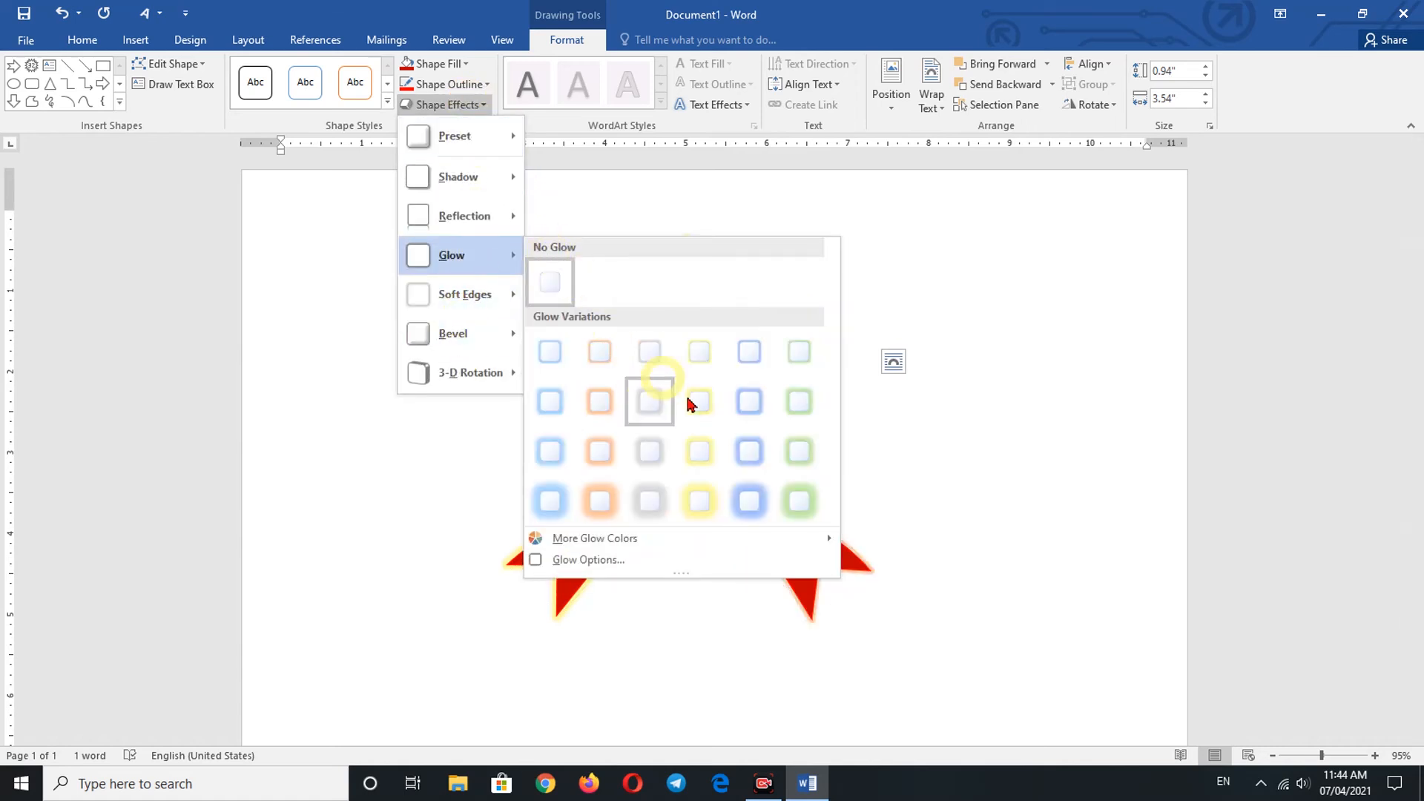
click(699, 426)
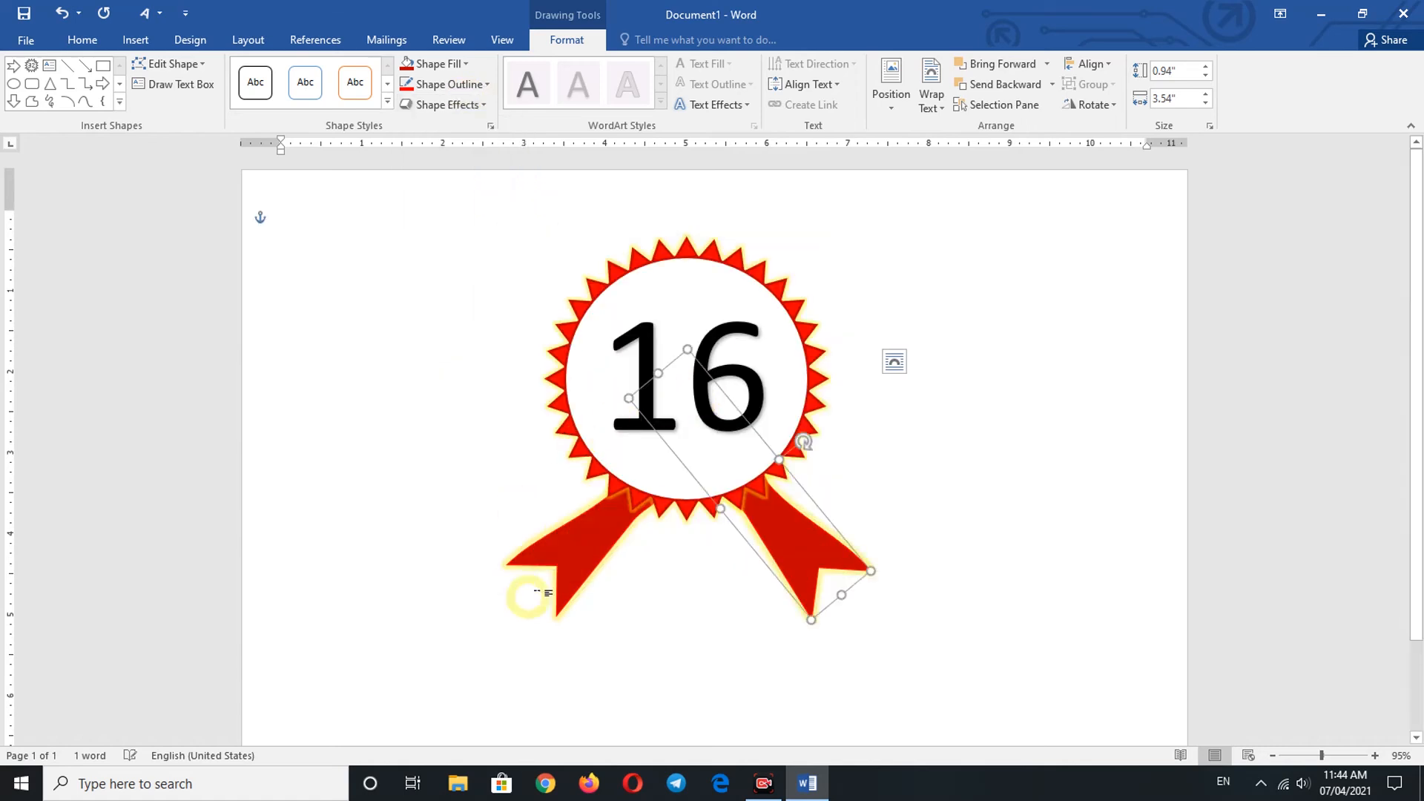
click(619, 674)
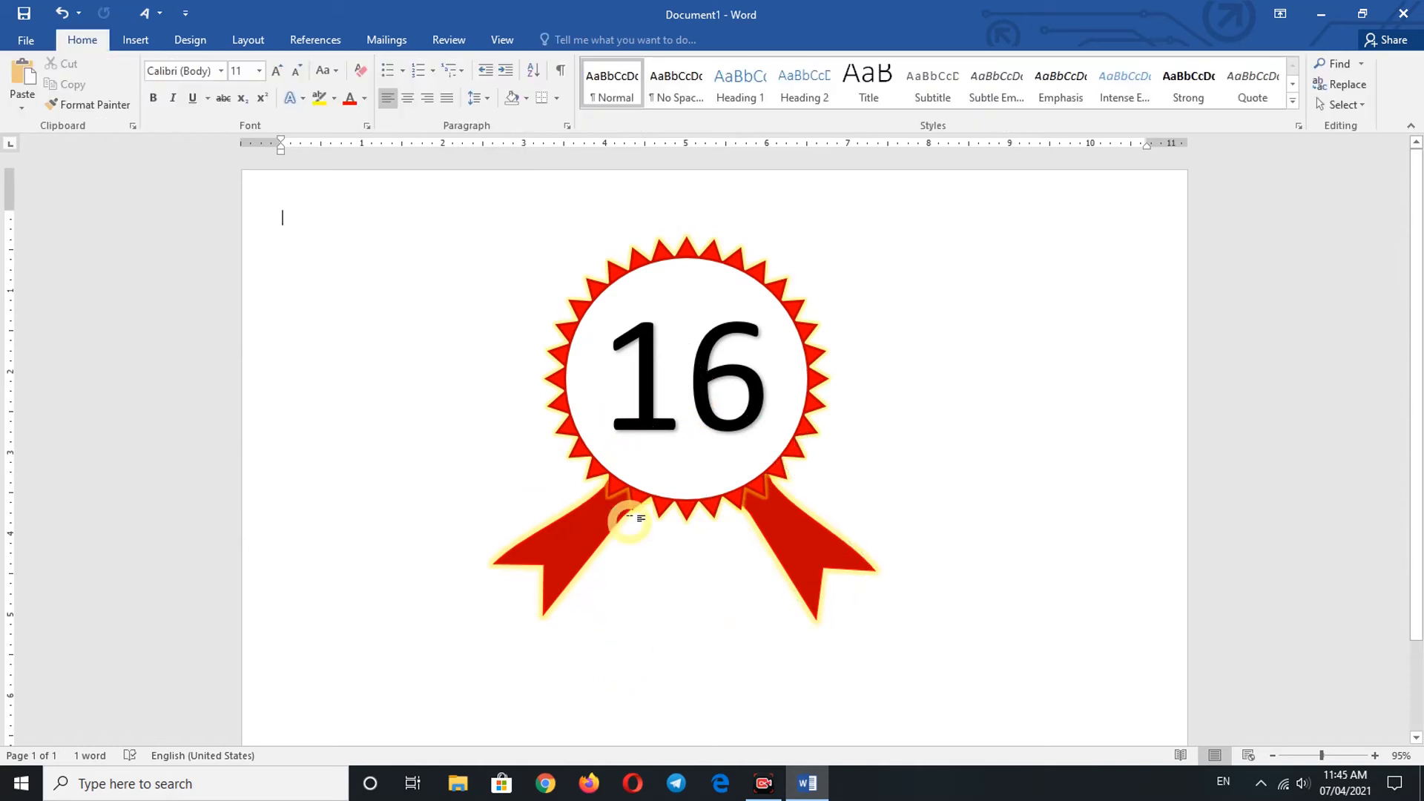
Draw a text box about 1.88" wide and 1.09" high below the badge, between the two ribbon tails
click(135, 39)
click(1008, 108)
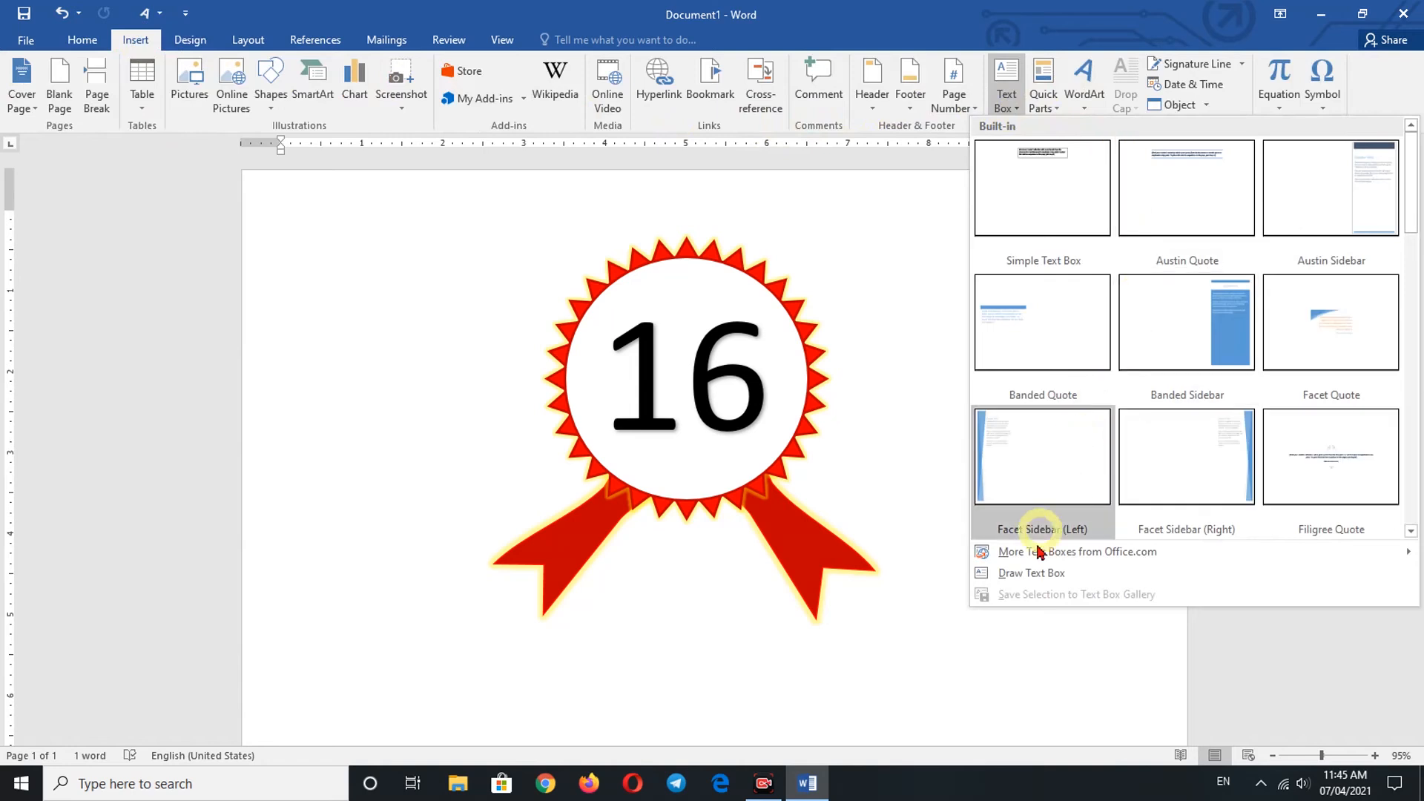
click(1036, 573)
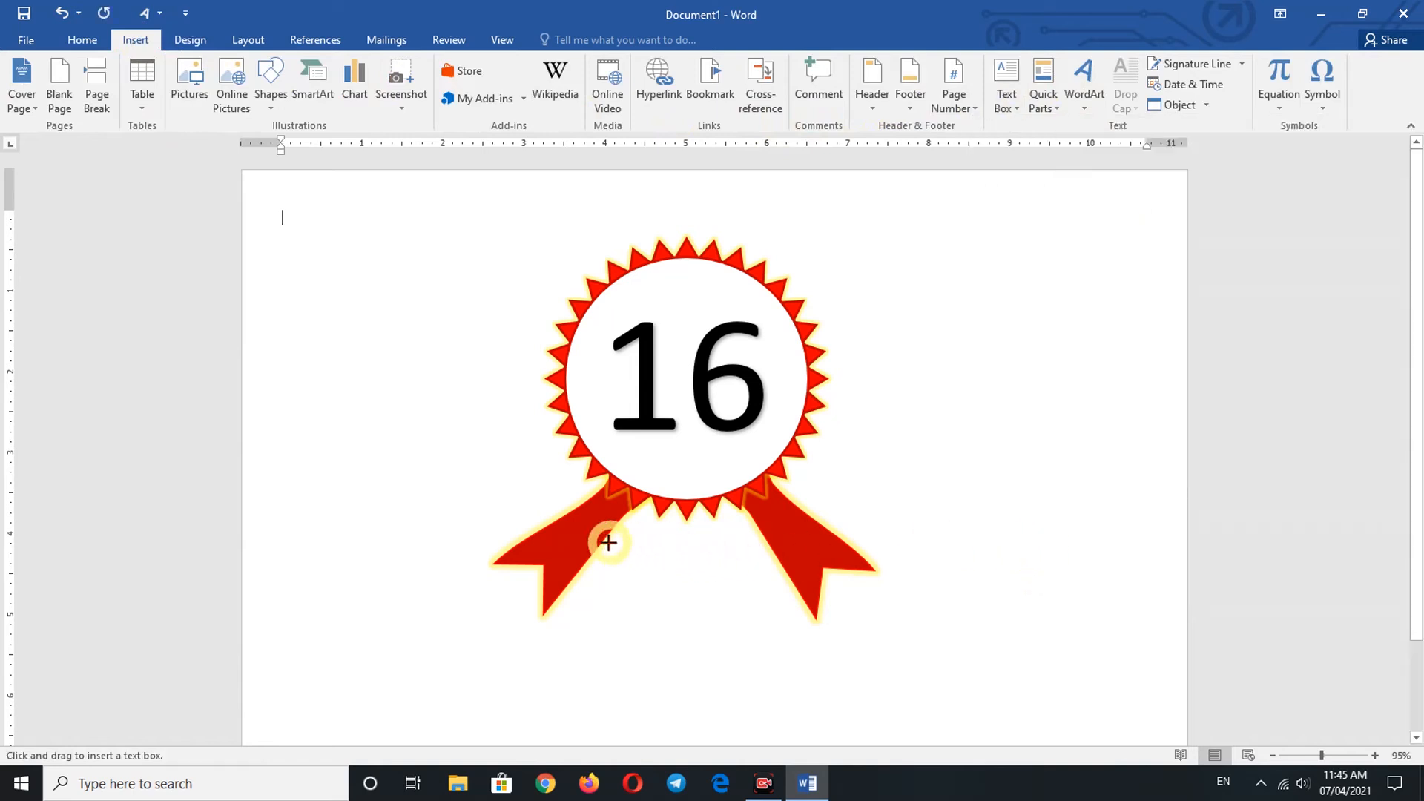
mouse_move(611, 537)
mouse_down()
mouse_move(686, 593)
mouse_move(764, 624)
mouse_up()
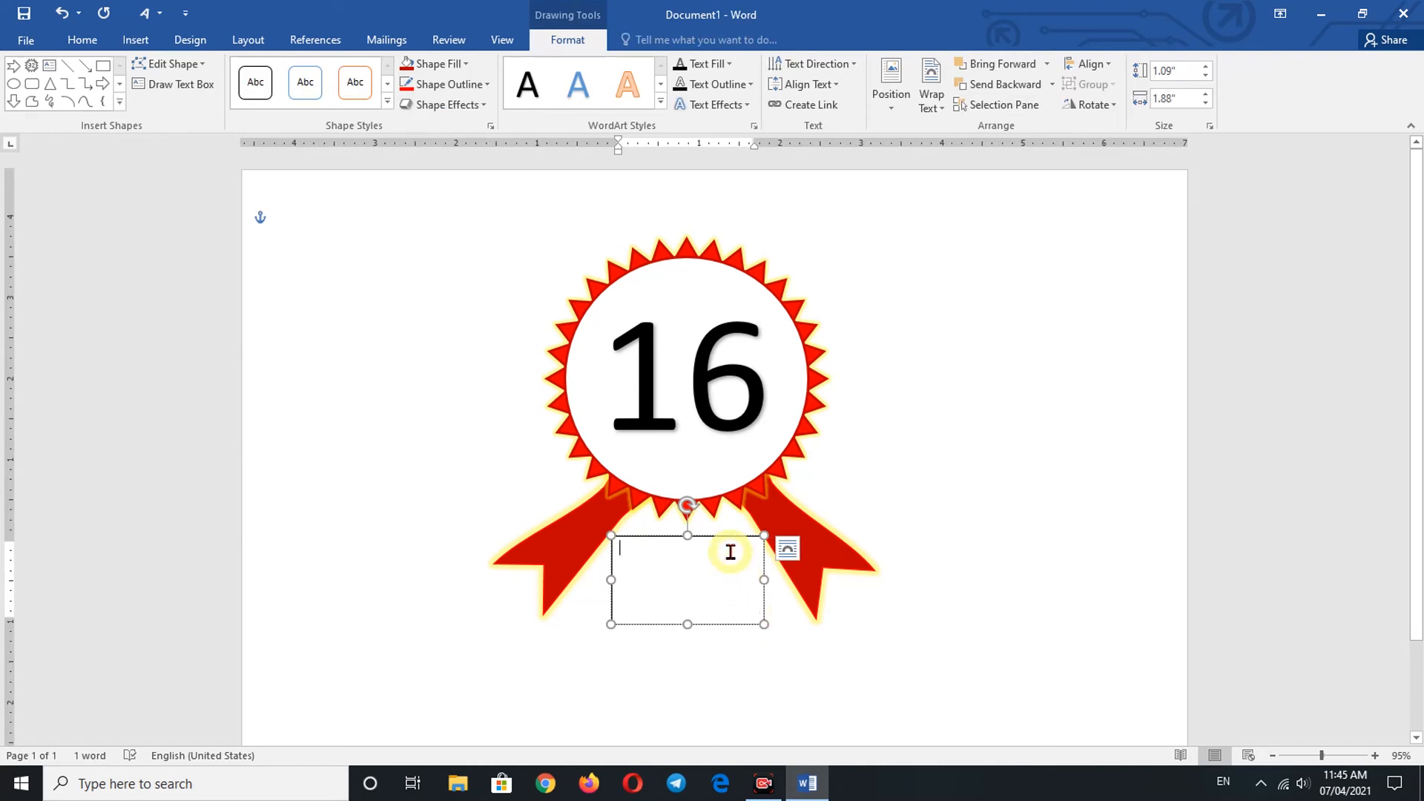
Enter the caption in the text box on three lines: "Glorious", "Years of Academic" and "Excellence"
text(Gl)
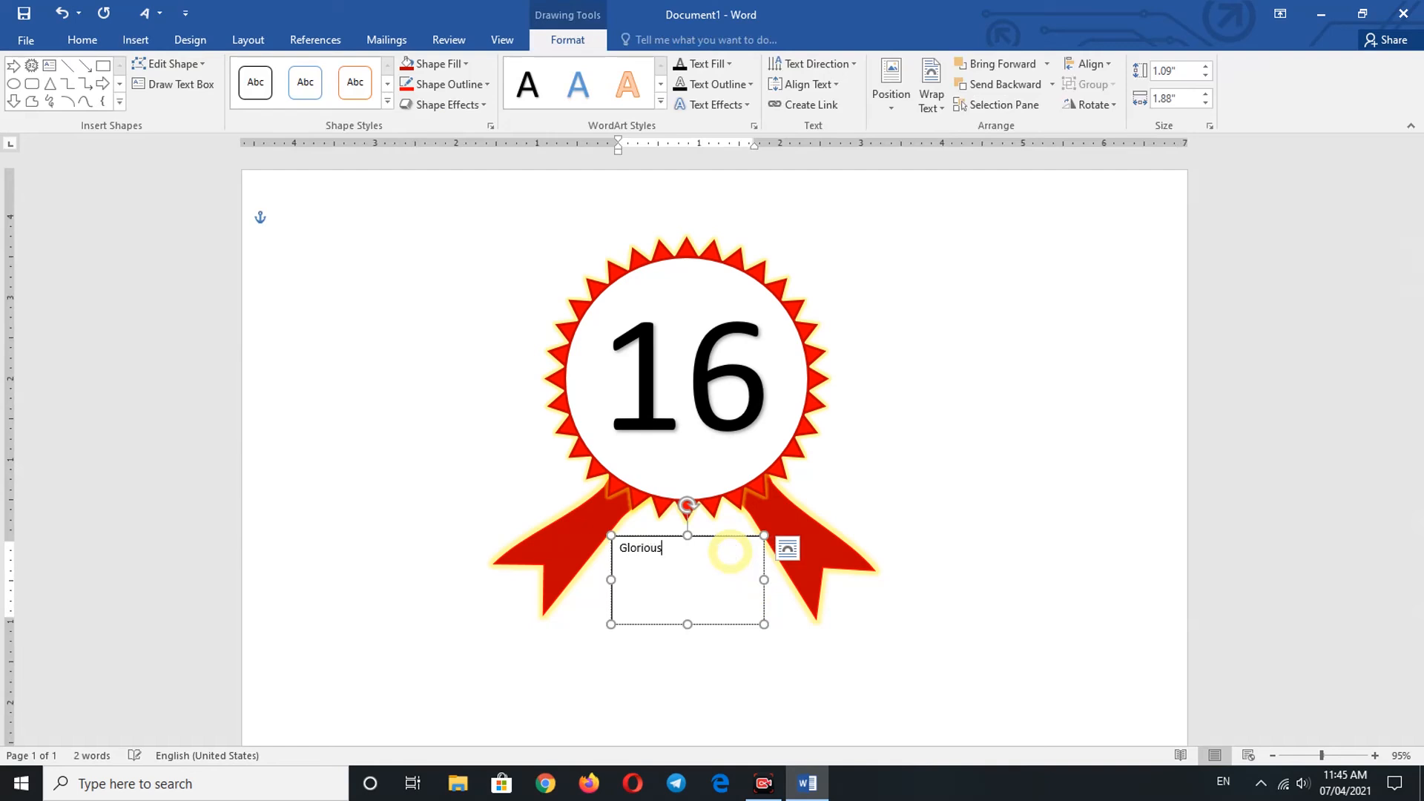
text(orious)
key(Return)
text(Years of Academic)
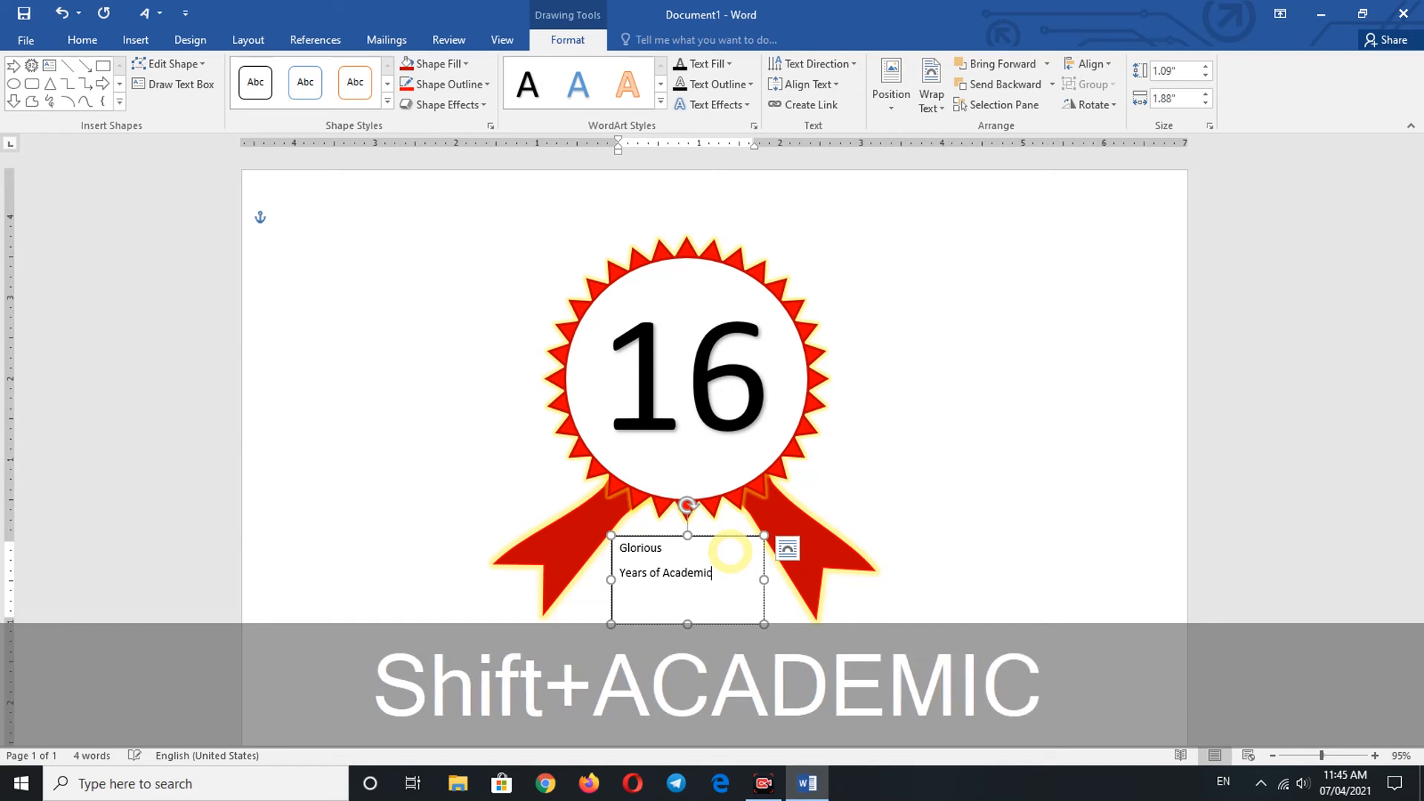
key(Return)
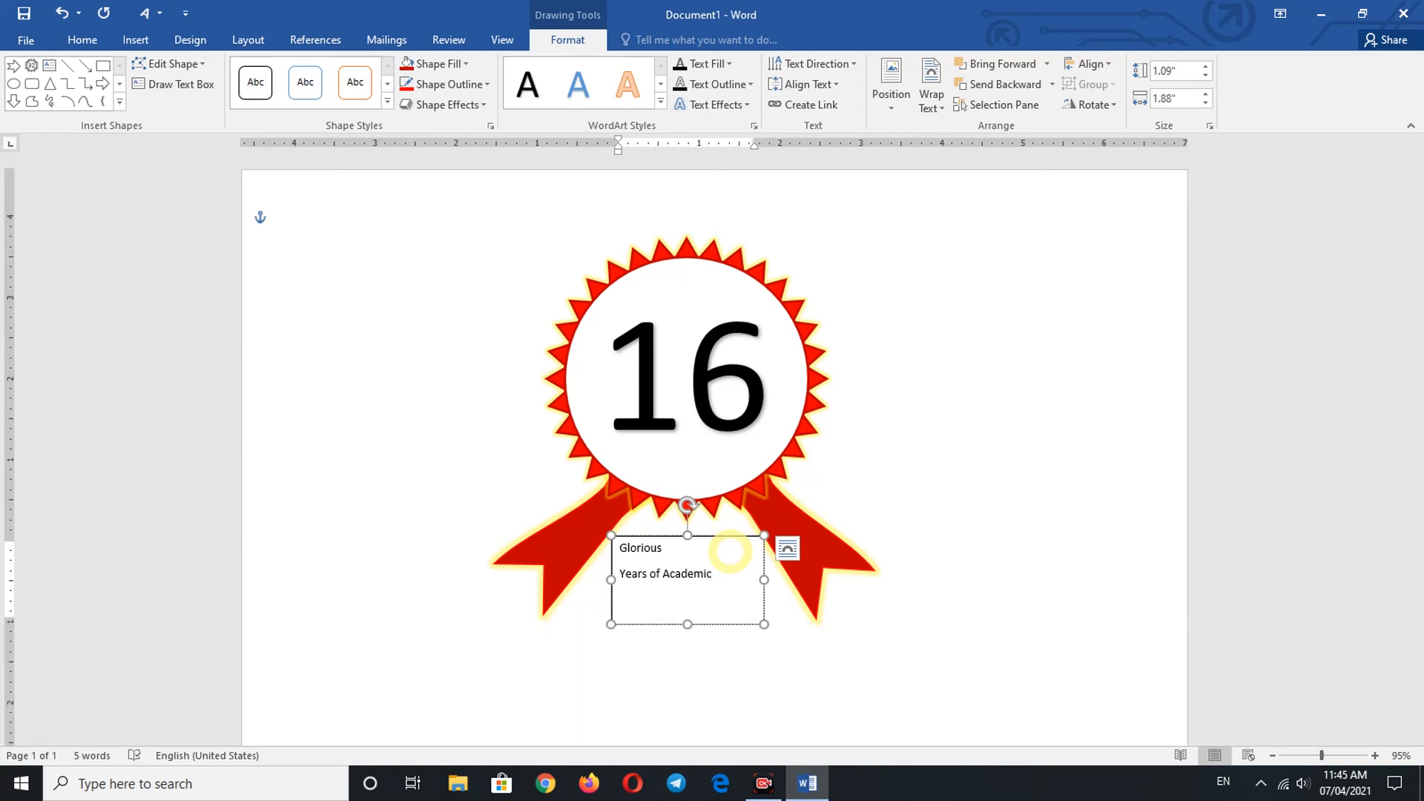
text(Excellence)
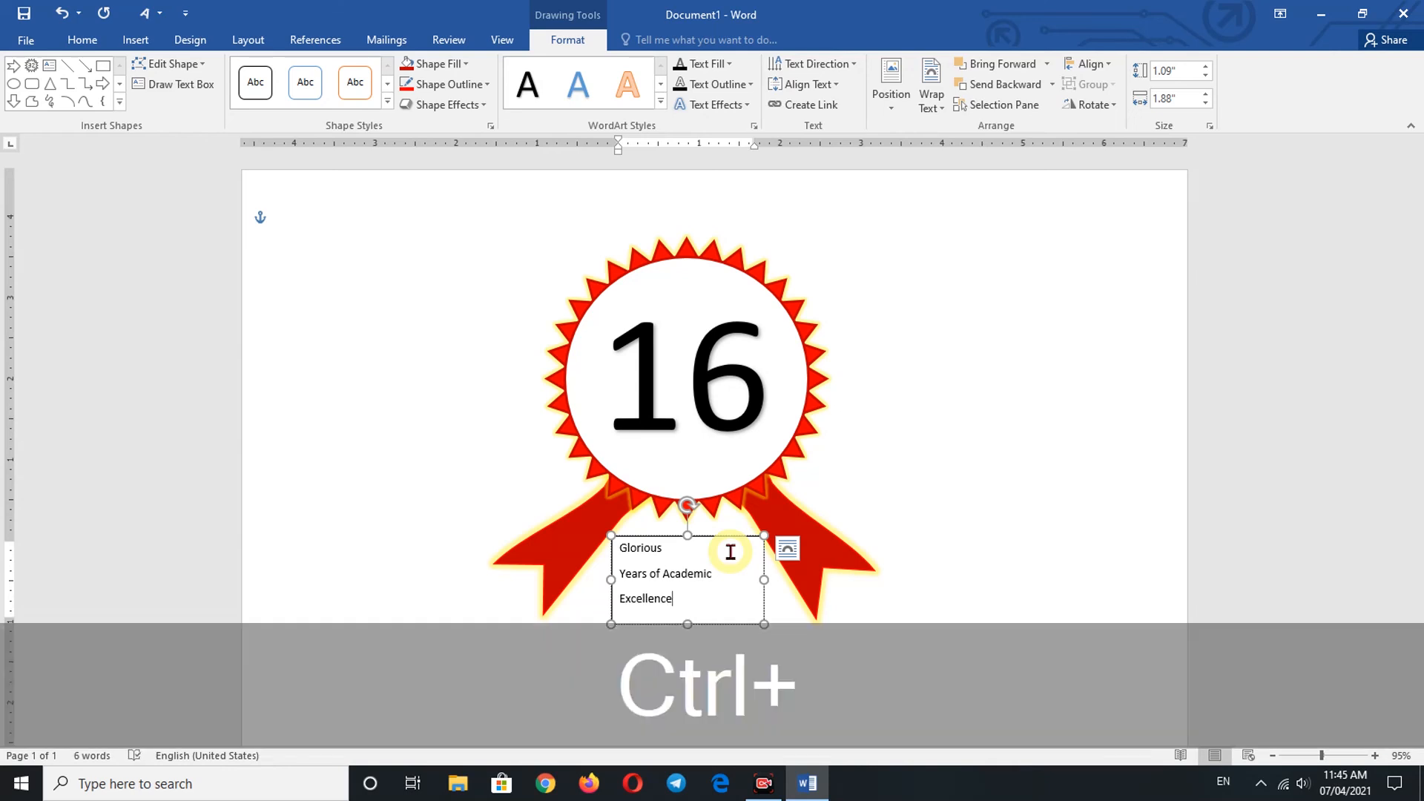
Center all three caption lines and remove the space after each paragraph
key(ctrl+a)
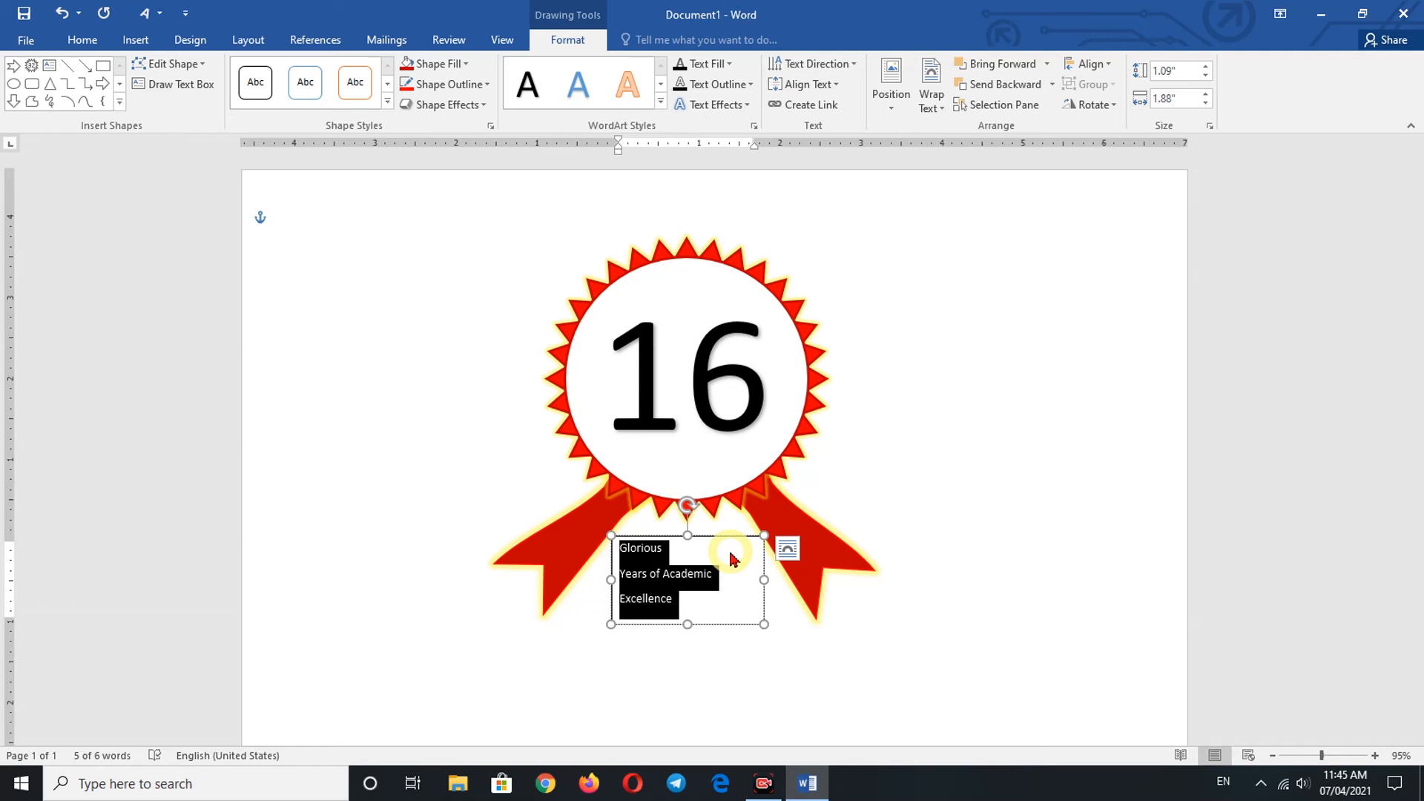
key(ctrl+e)
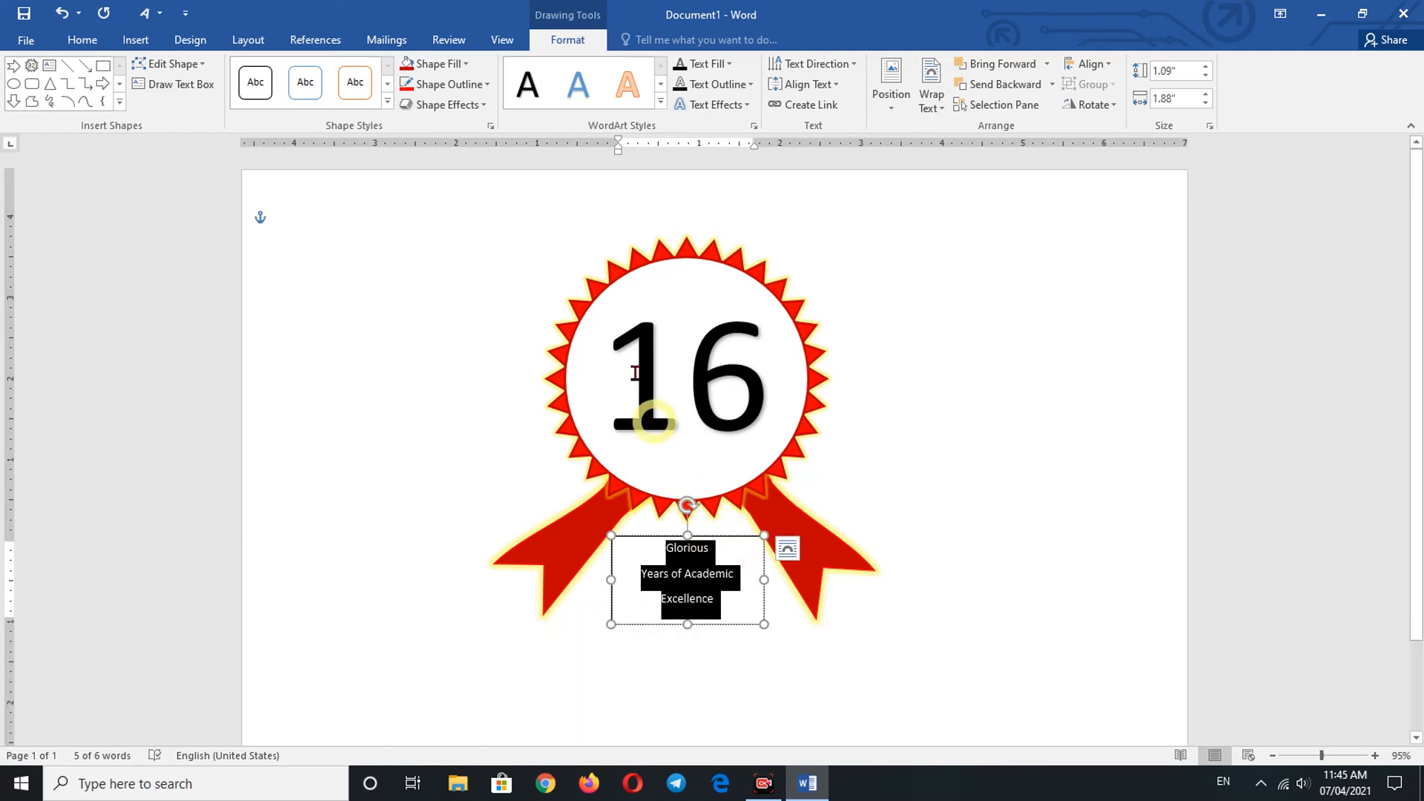
click(89, 41)
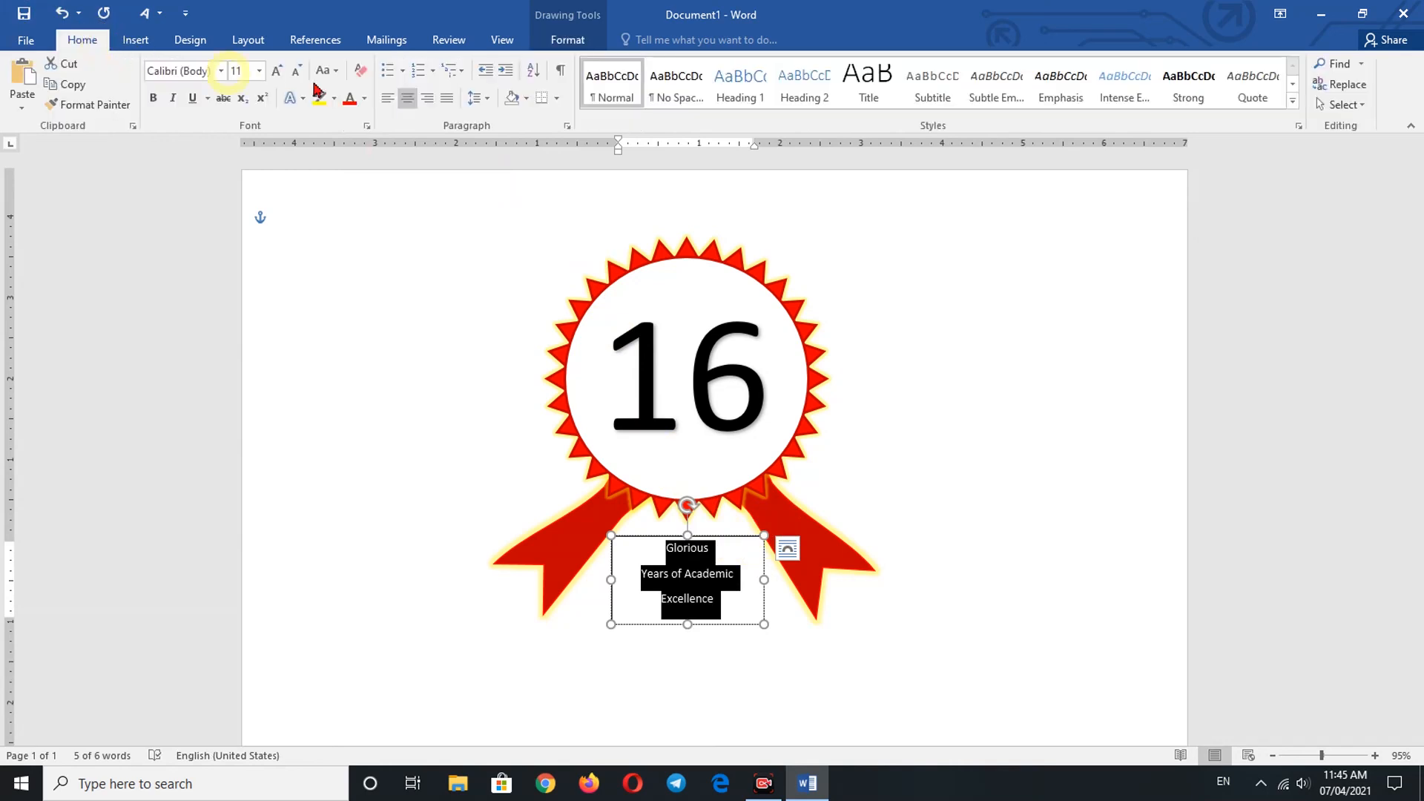
click(490, 98)
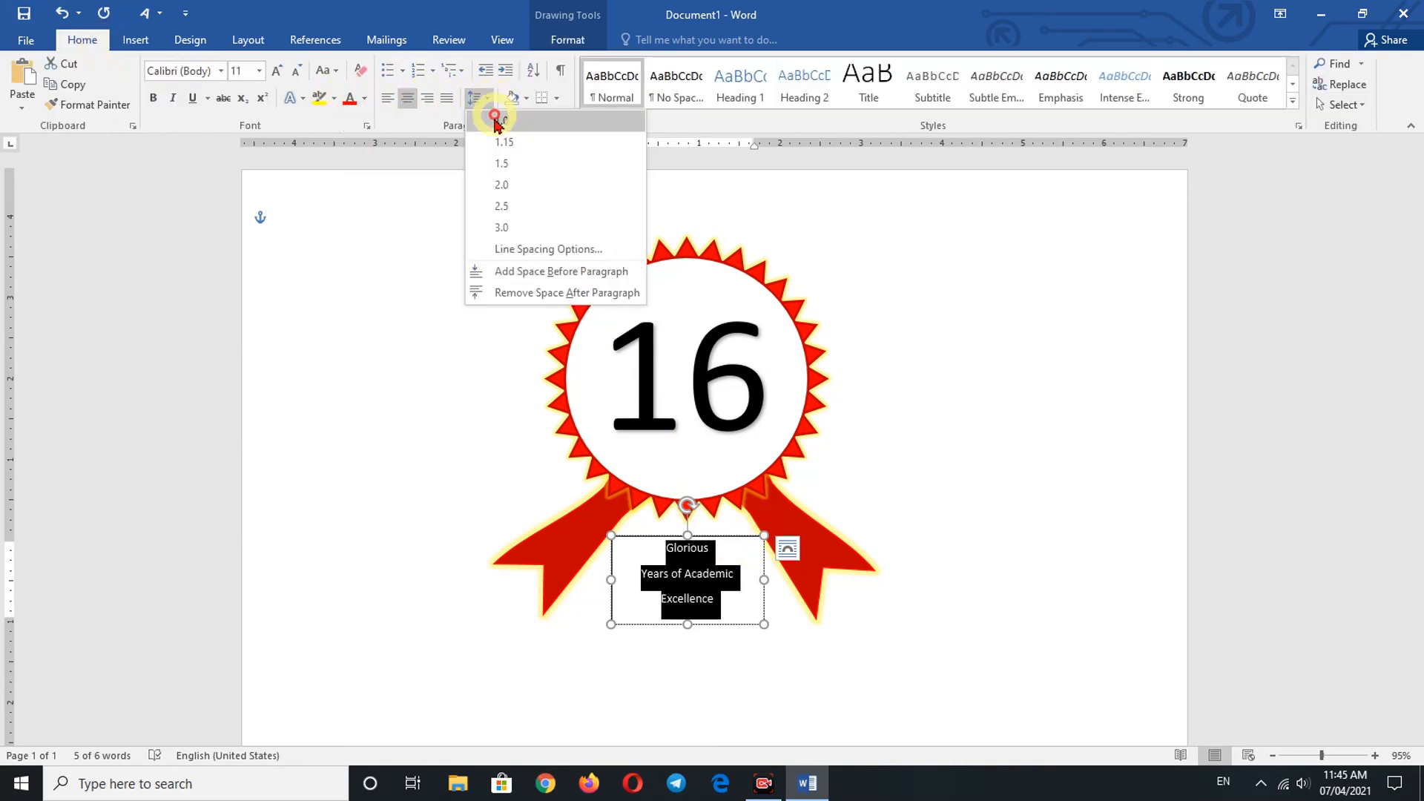
click(517, 293)
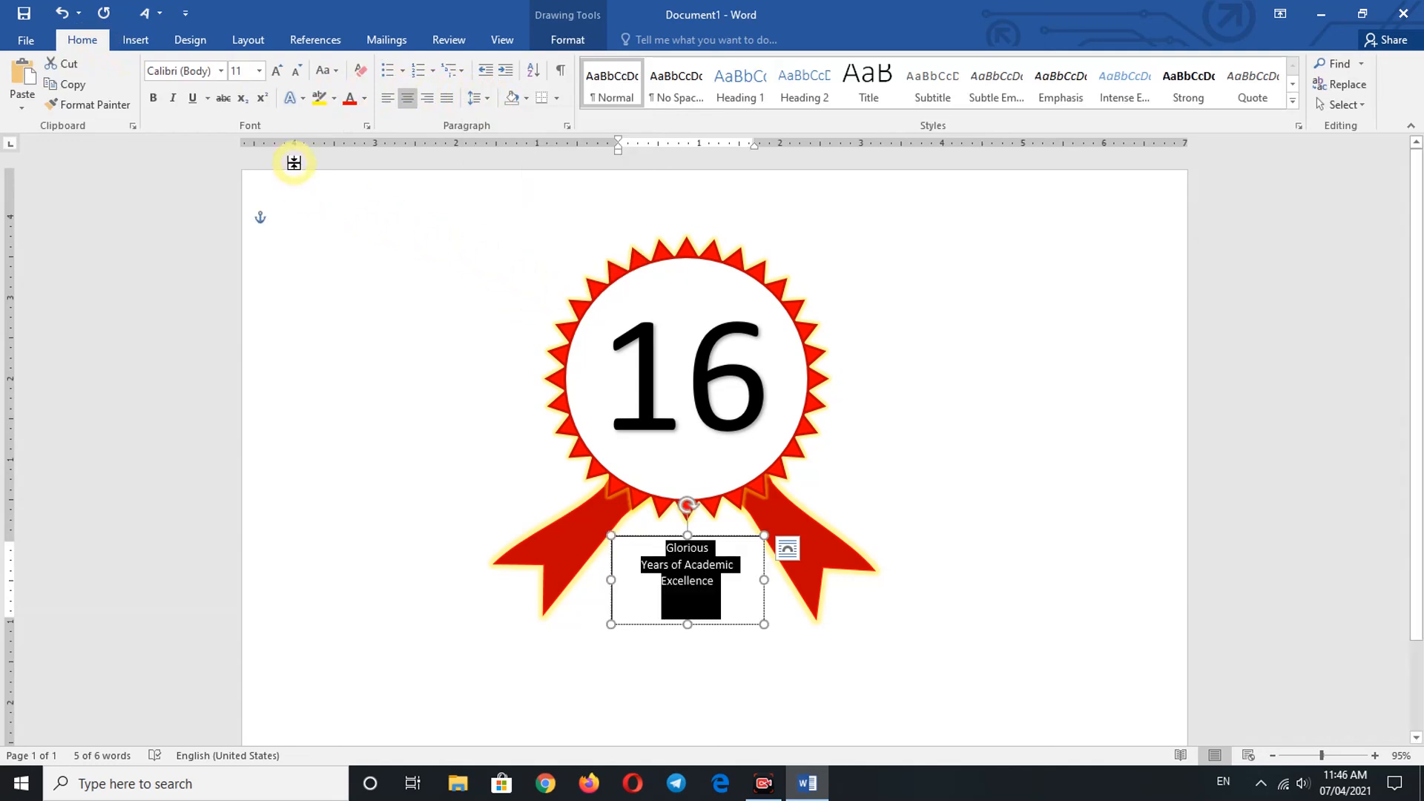
Make the selected caption text dark blue and bold
click(363, 100)
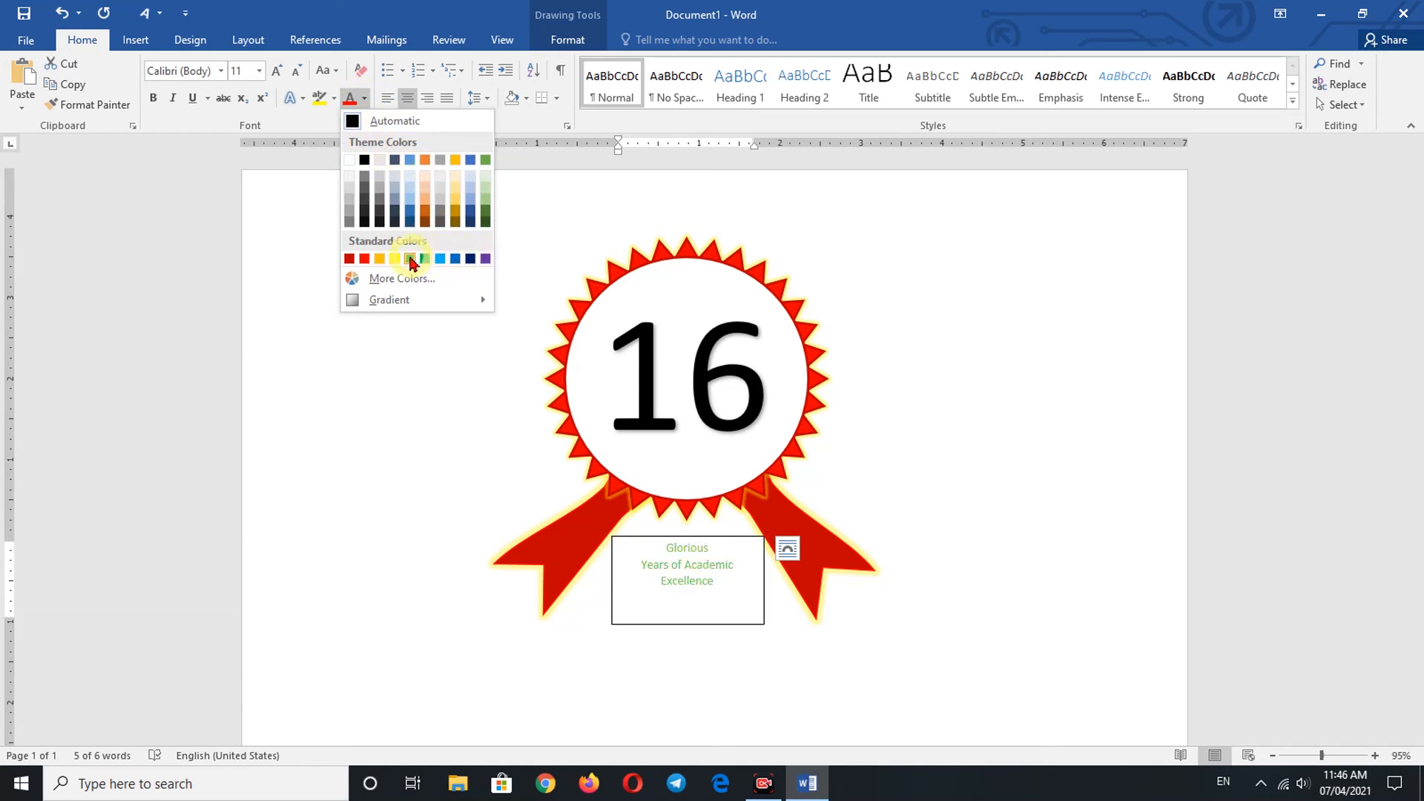
click(470, 222)
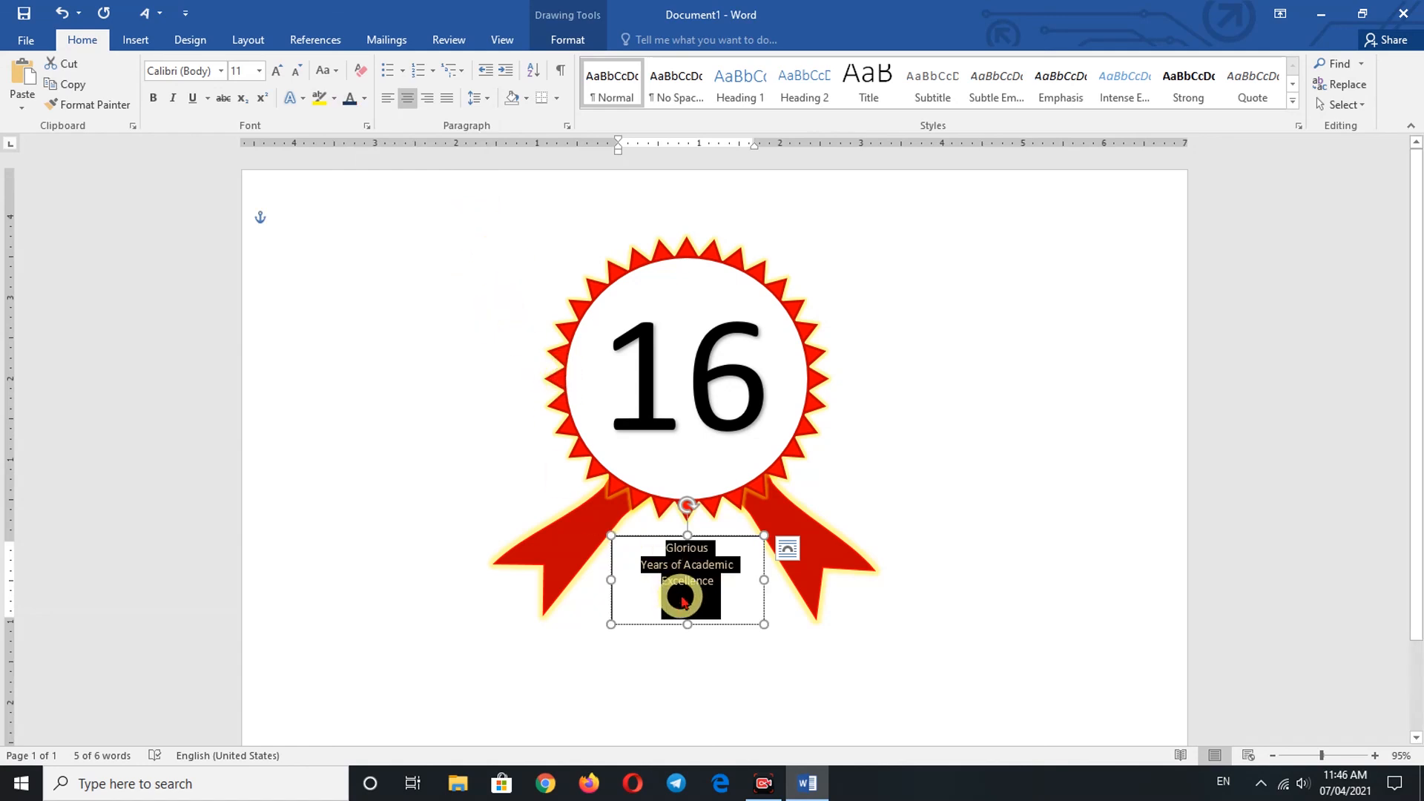
key(ctrl+b)
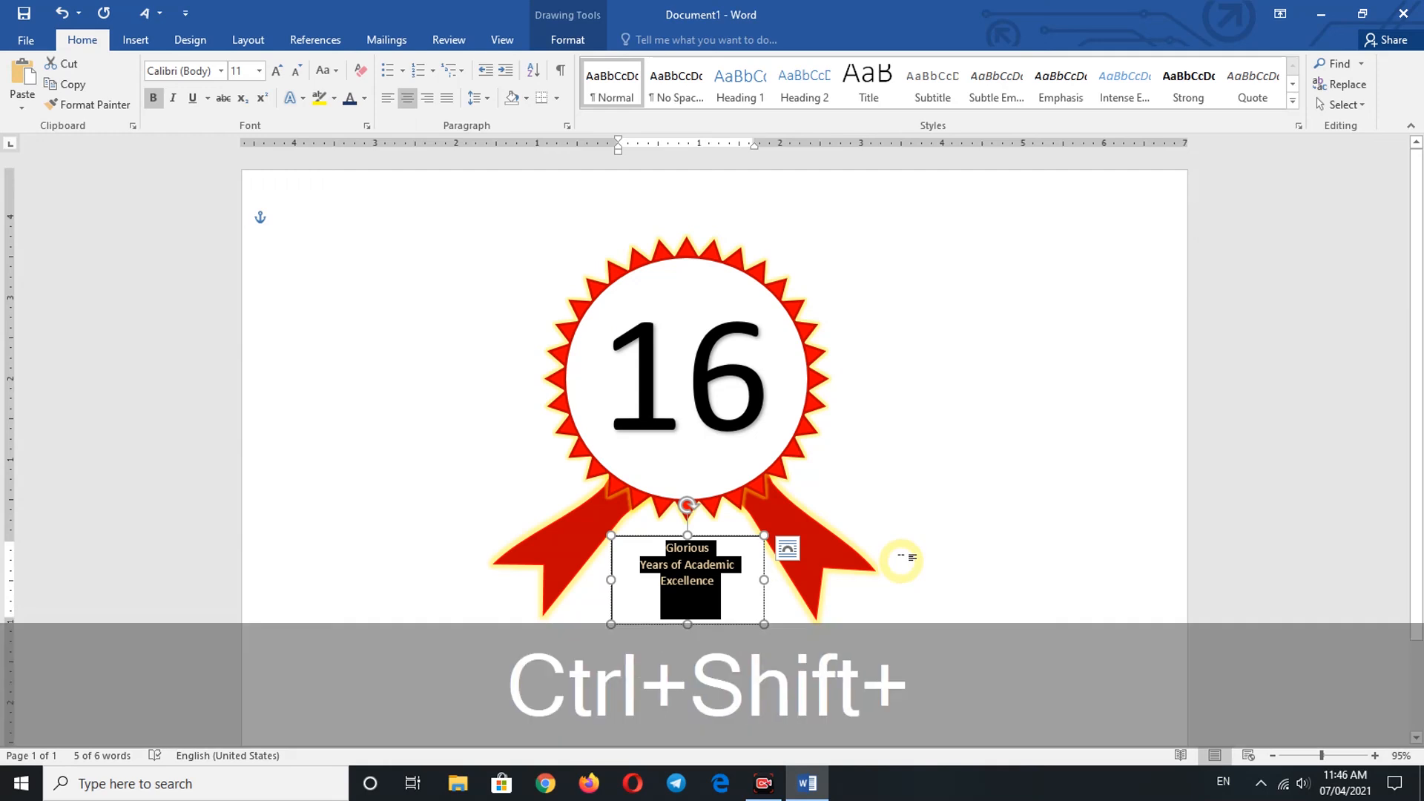
Enlarge the caption text to 14 pt
key(ctrl+shift+period)
key(ctrl+shift+period)
key(ctrl+shift+period)
key(ctrl+shift+comma)
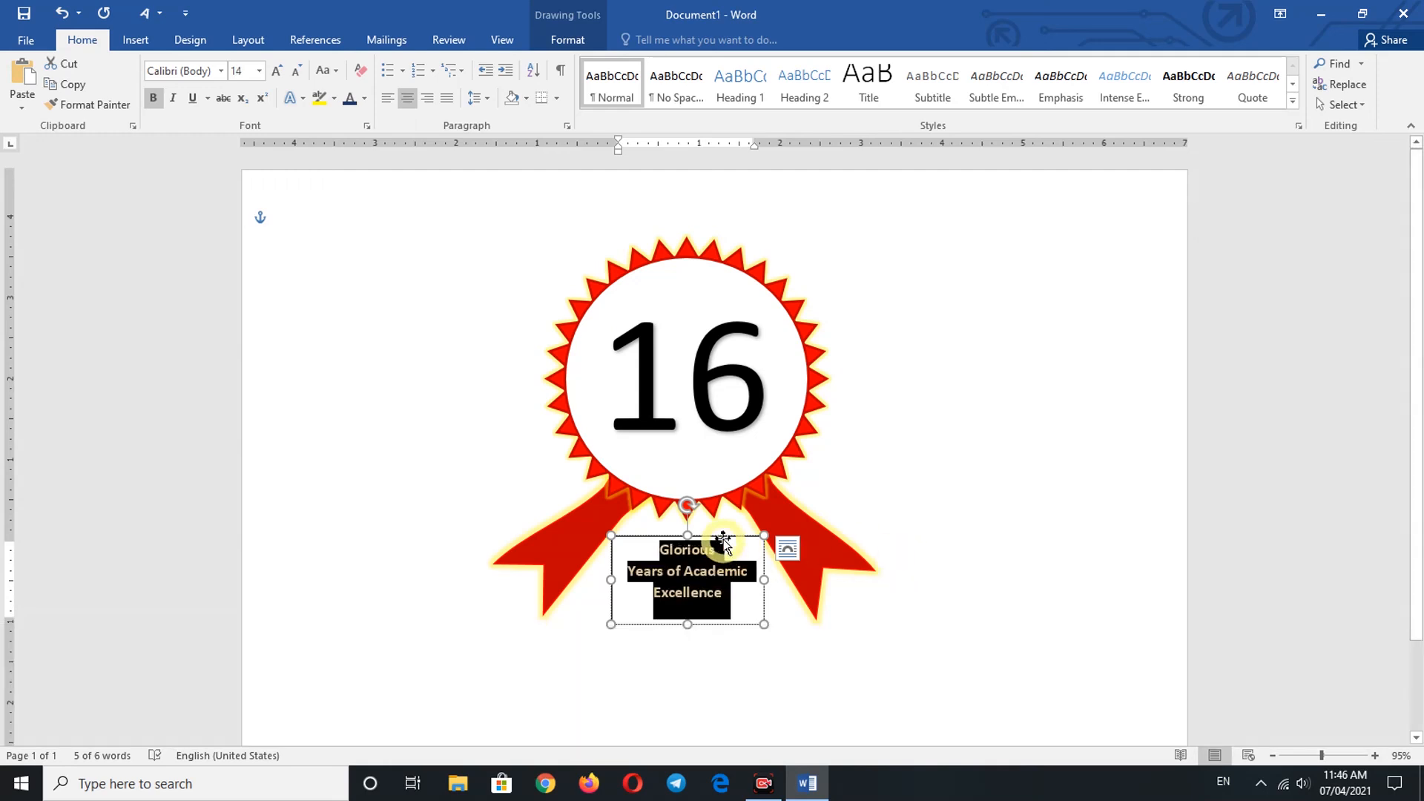
Remove the caption text box's fill and outline, and nudge the box slightly upward toward the badge
drag(723, 539, 721, 534)
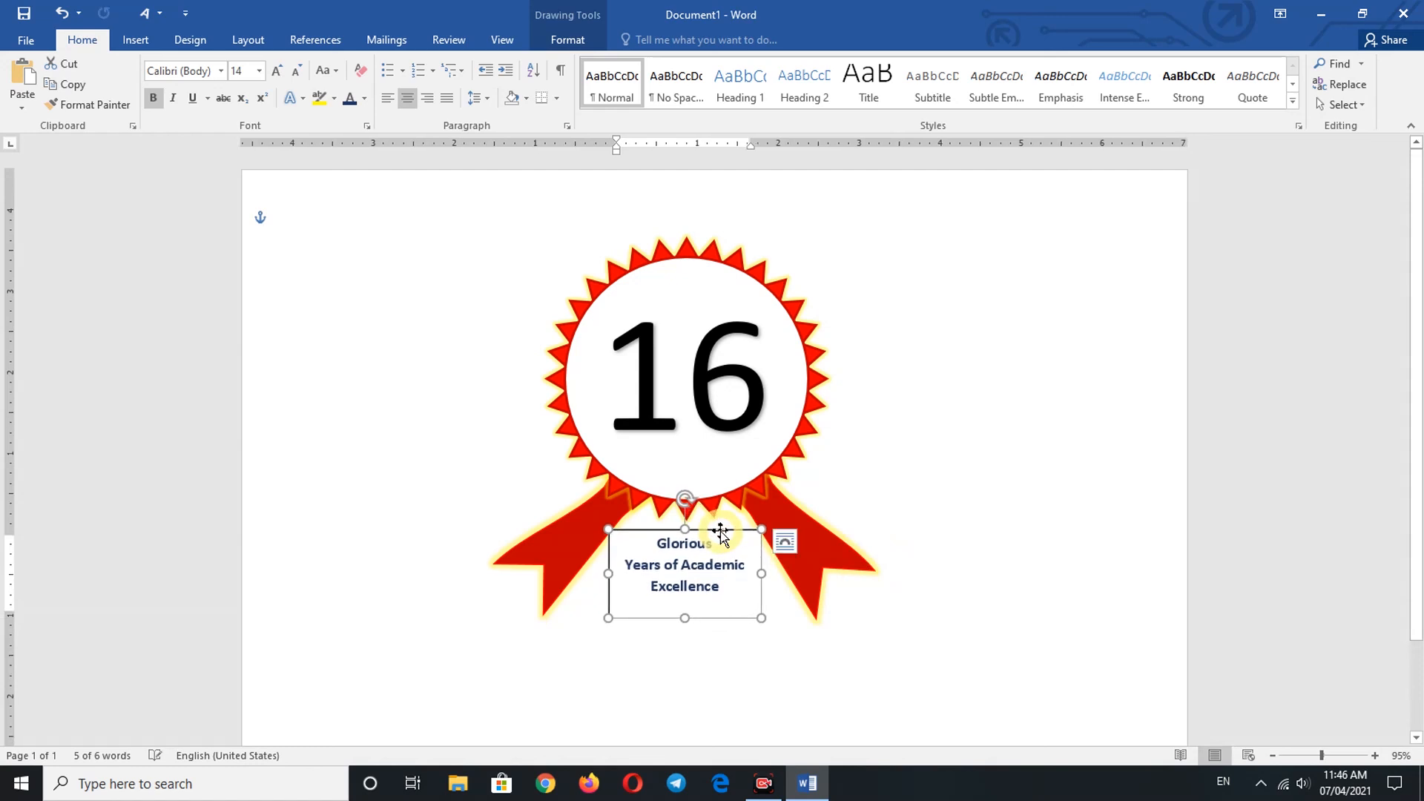
click(979, 490)
double_click(735, 532)
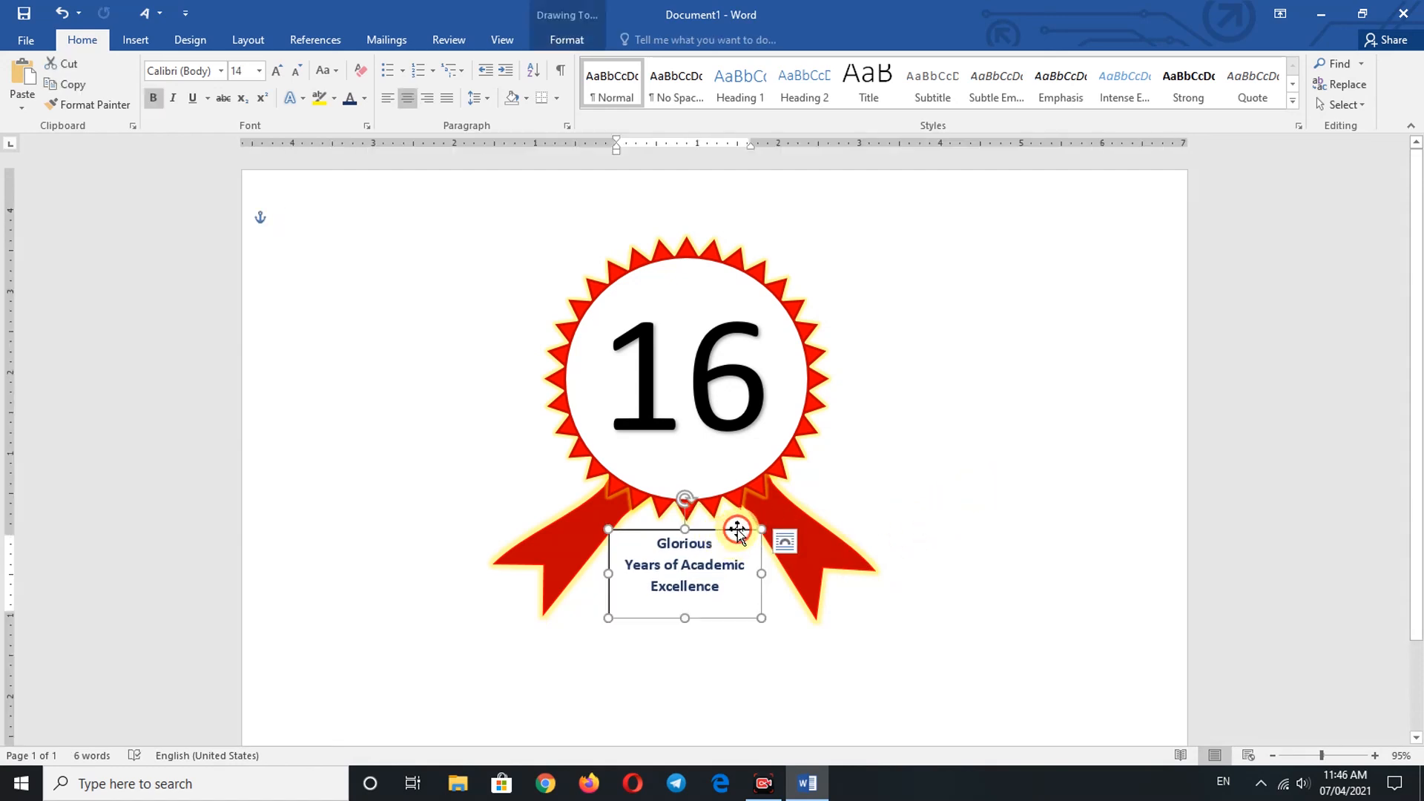
click(462, 67)
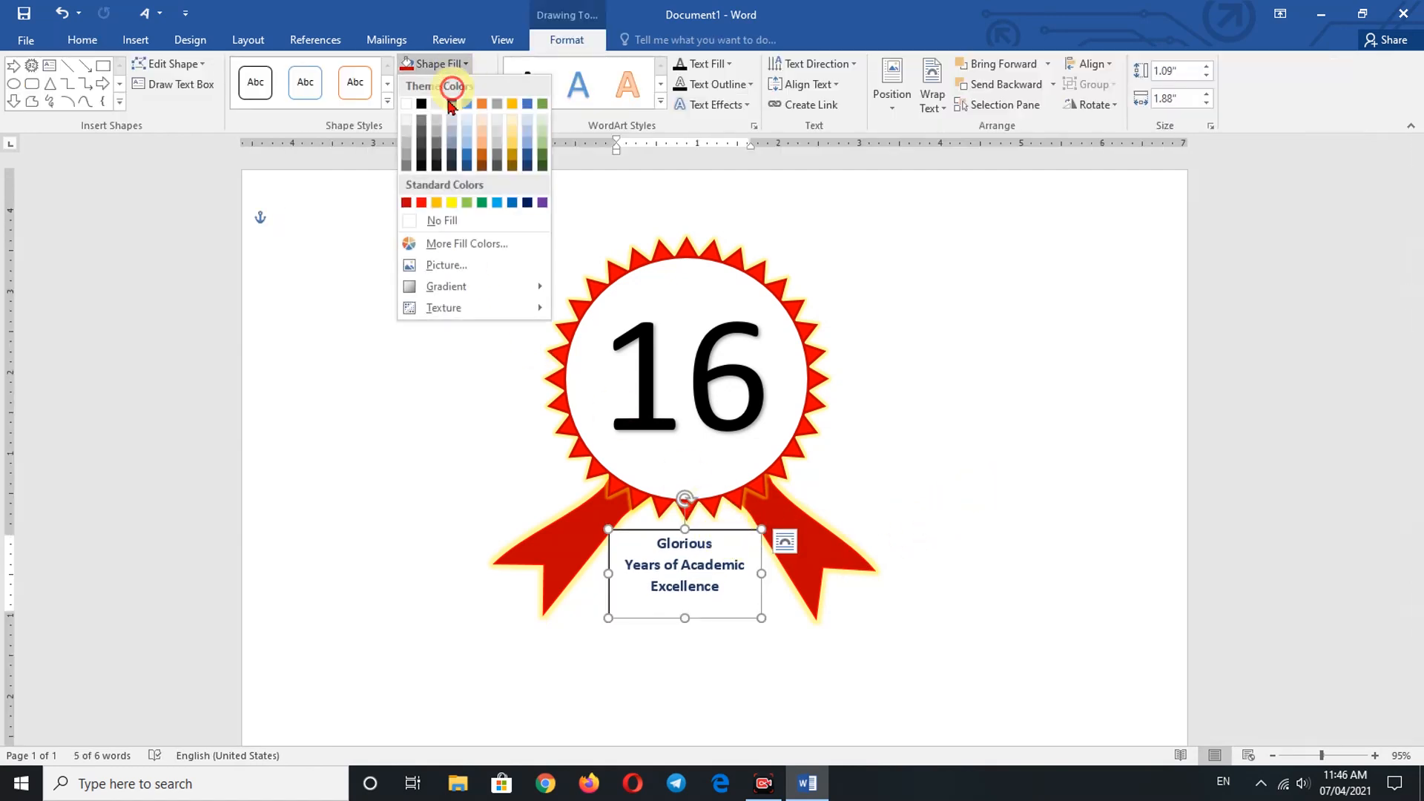
click(413, 217)
click(480, 89)
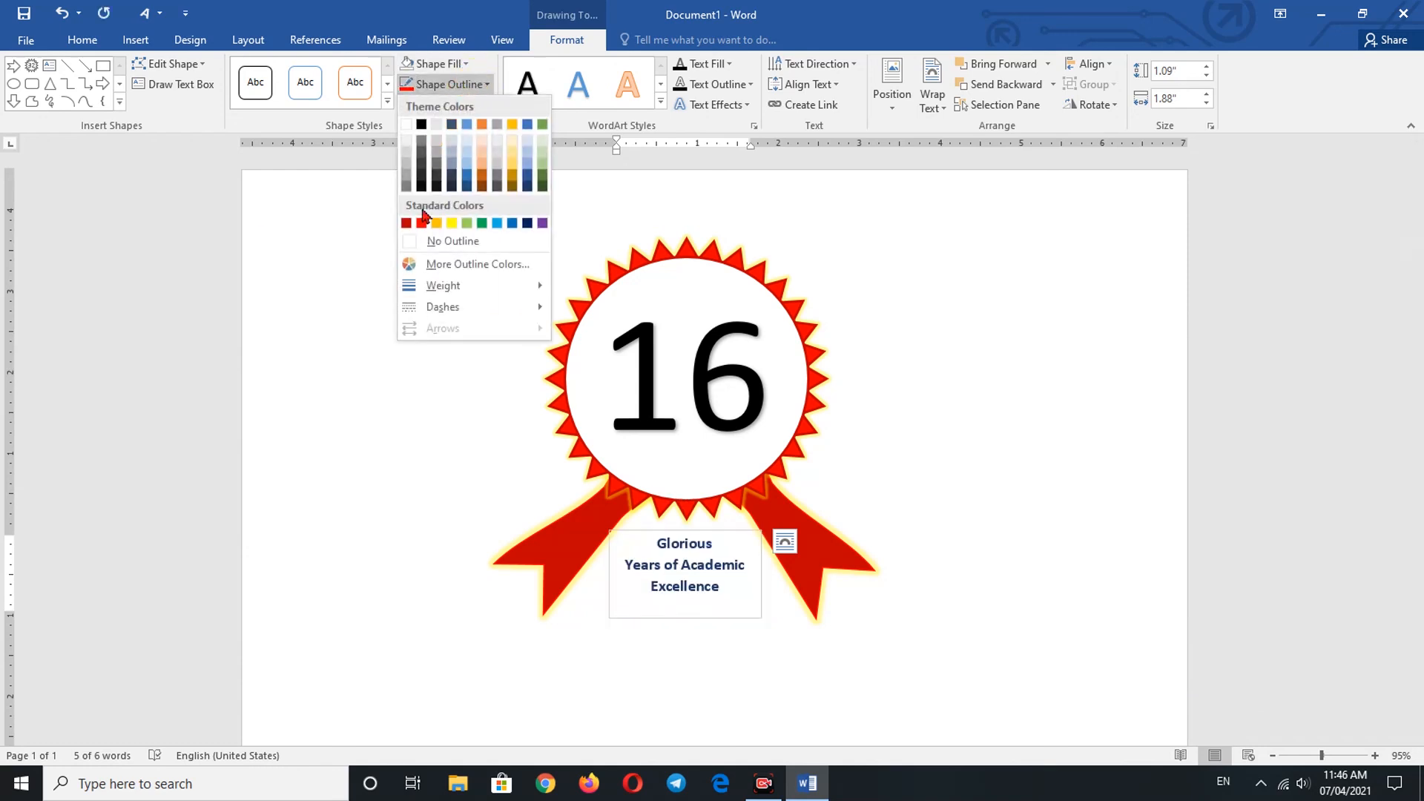
click(419, 239)
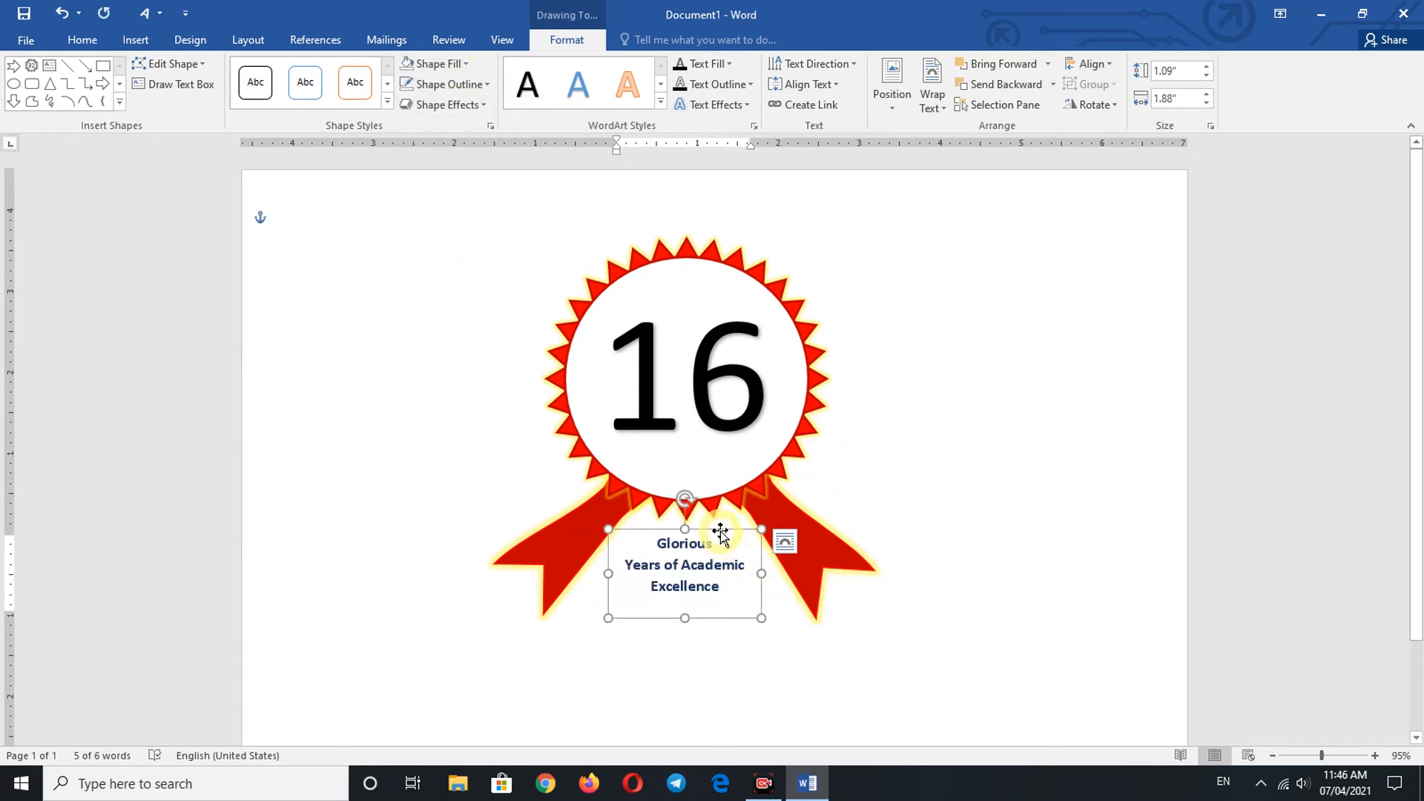
mouse_move(720, 532)
mouse_down()
mouse_move(718, 508)
mouse_move(720, 528)
mouse_up()
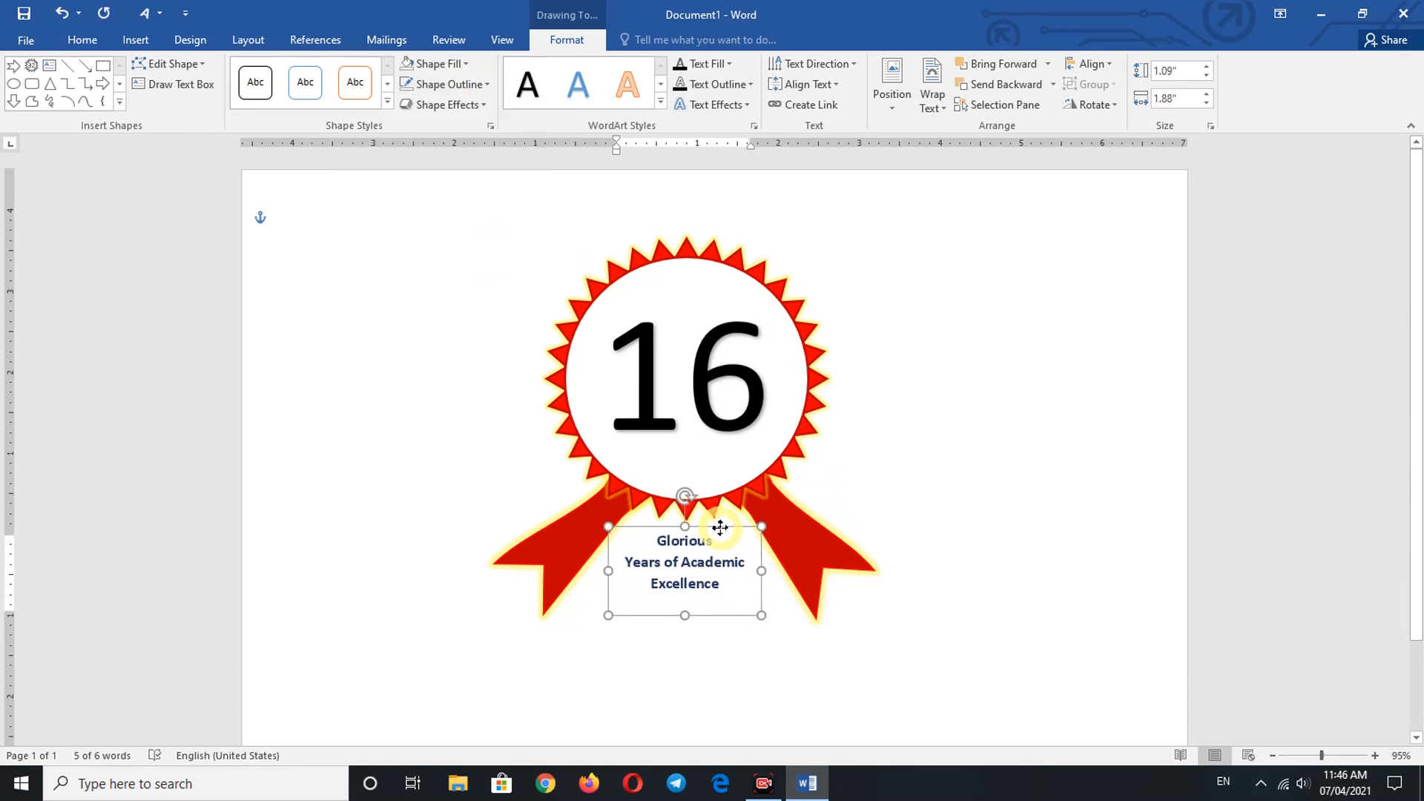
click(584, 648)
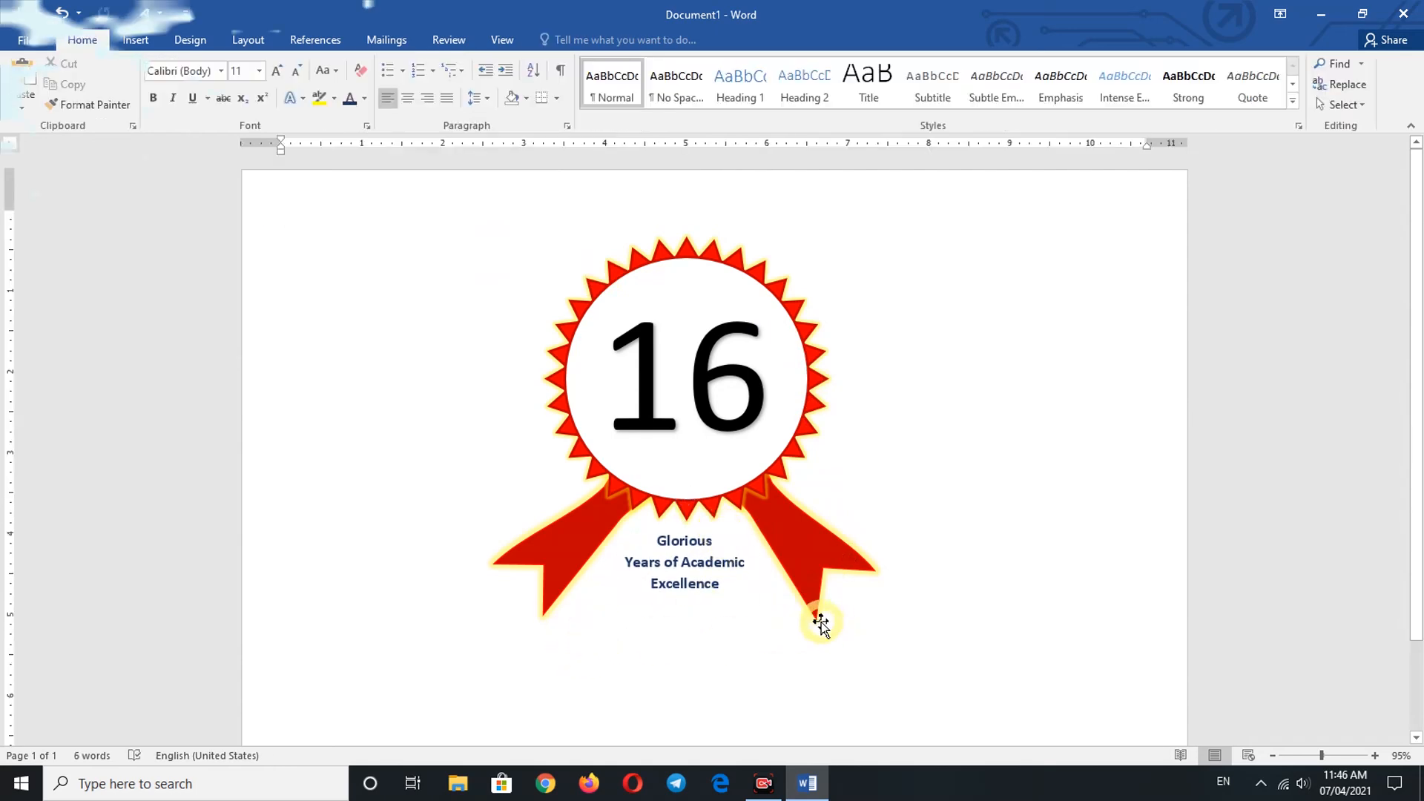